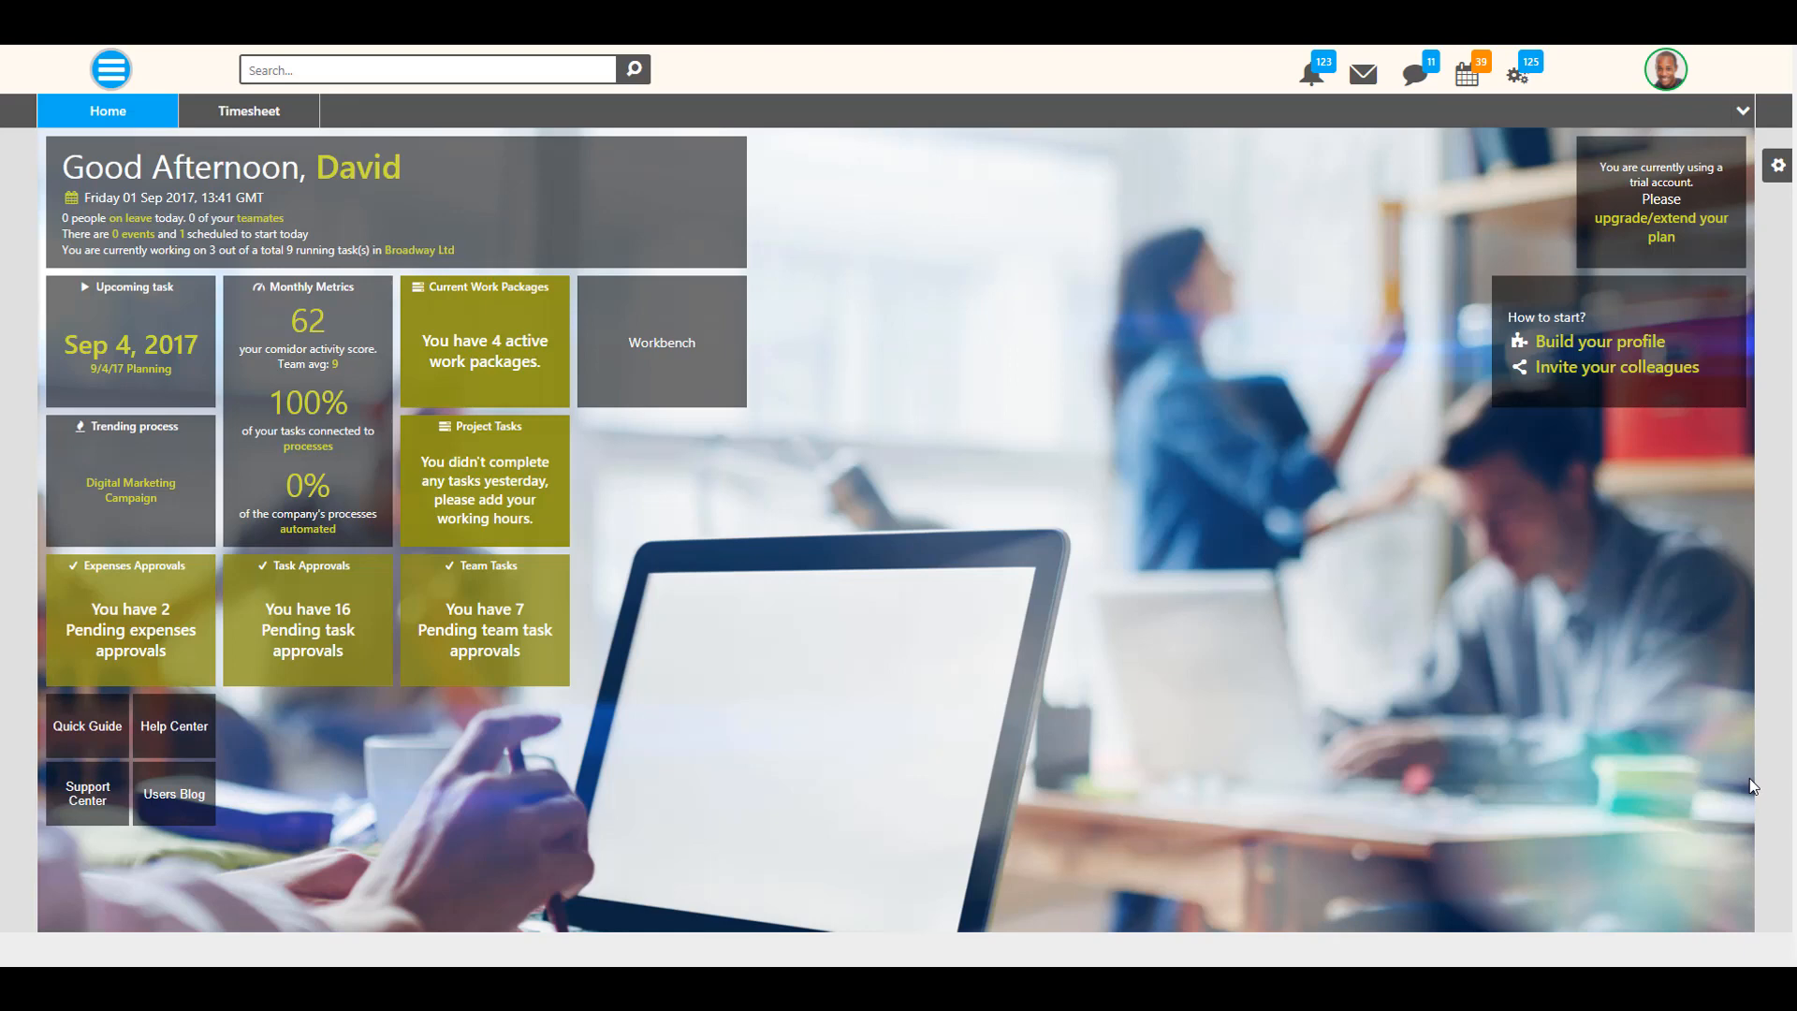
- Open the timesheet, compare its Expenses and Tasks views, and close it again
click(254, 118)
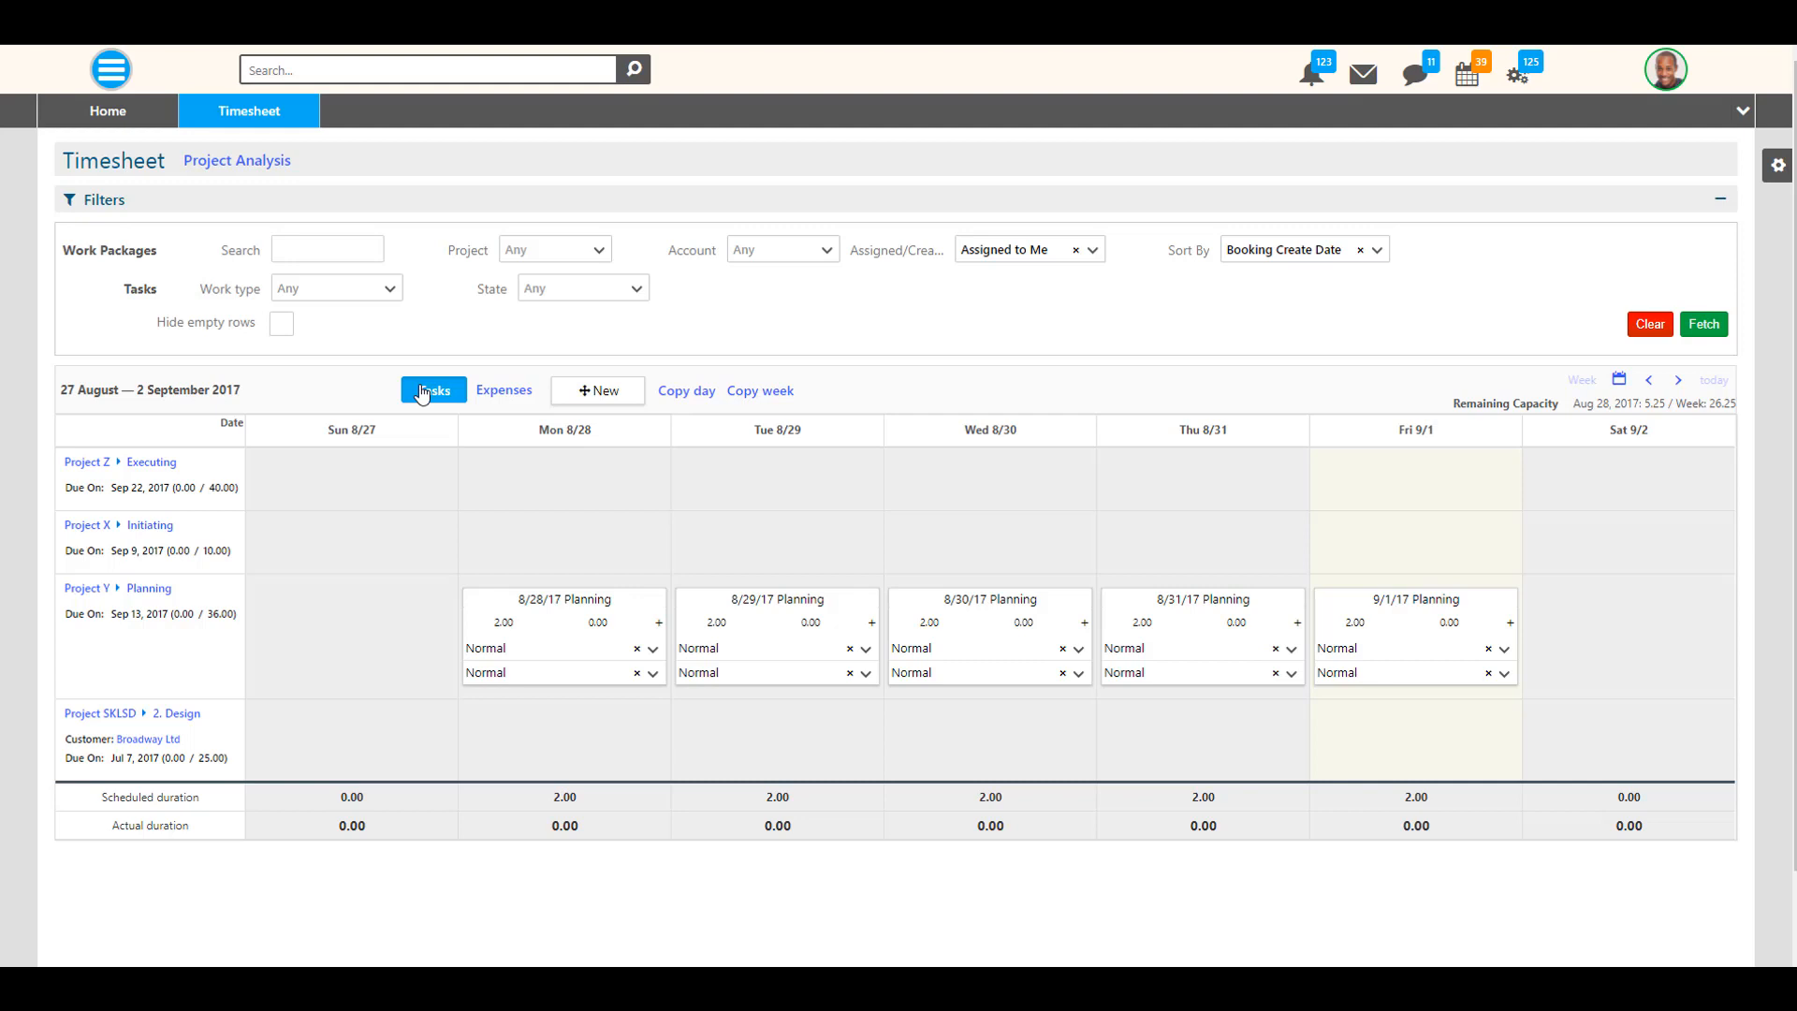
click(503, 390)
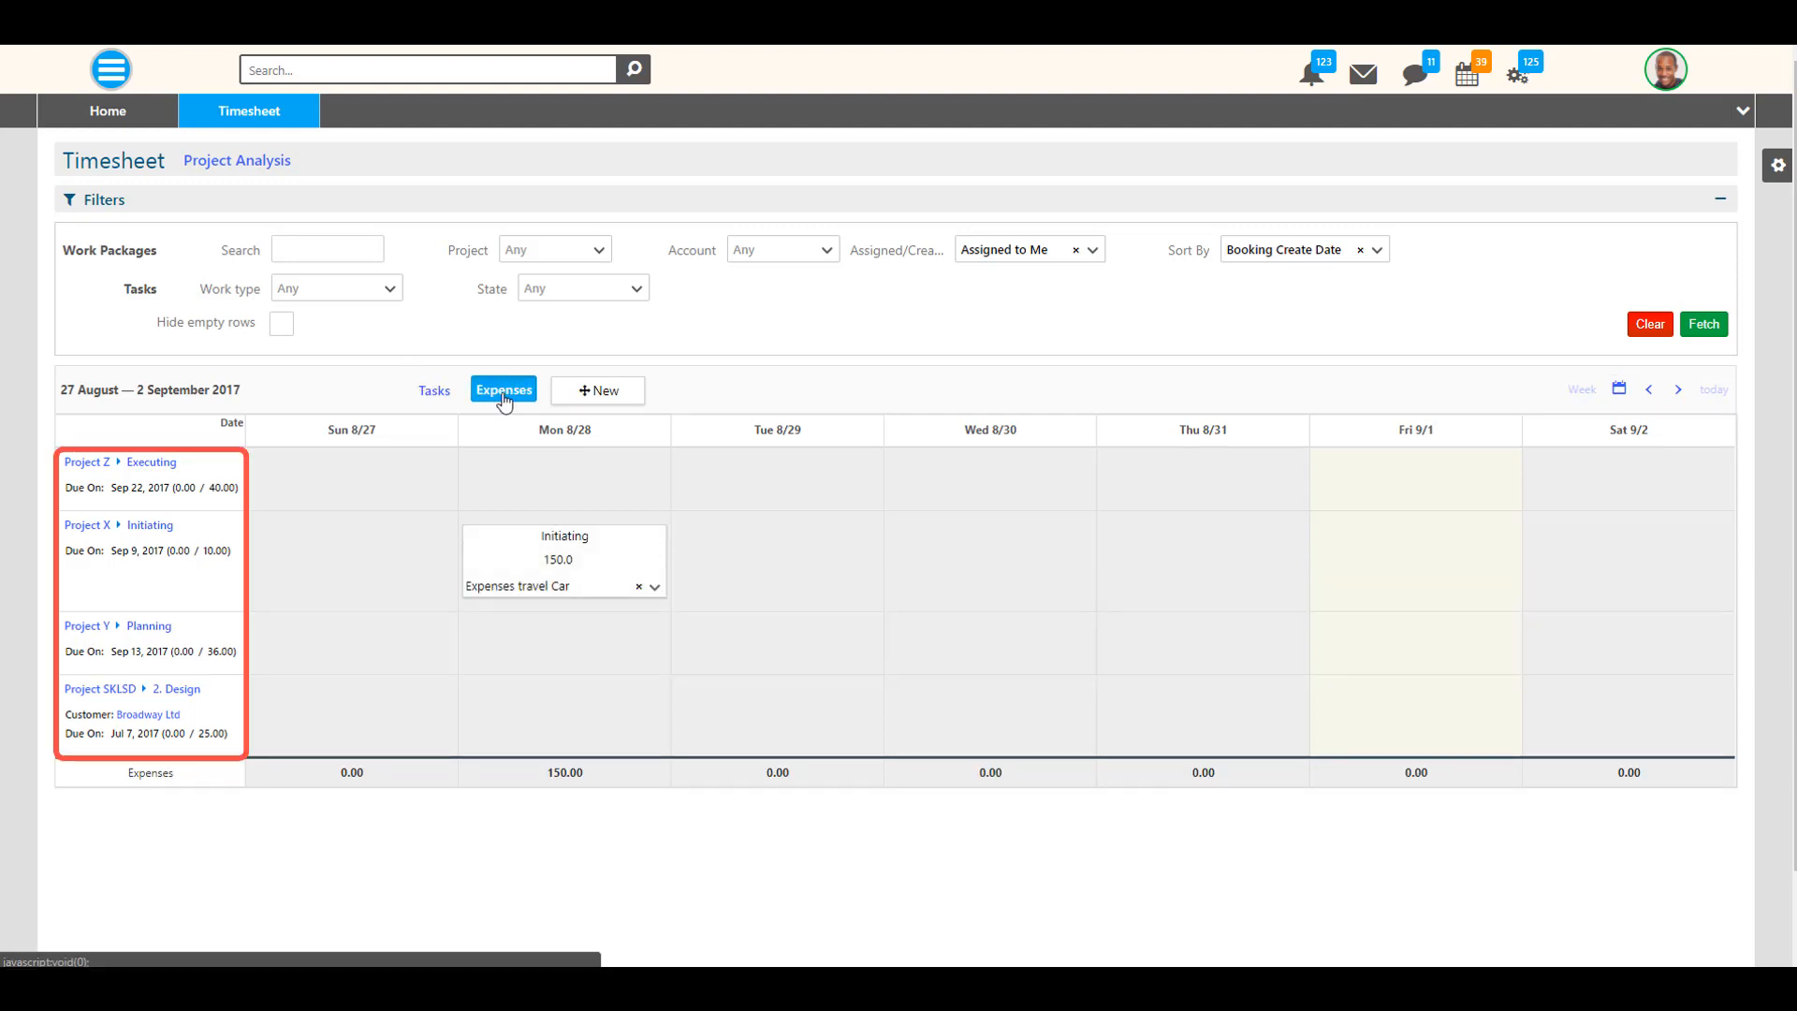
click(435, 390)
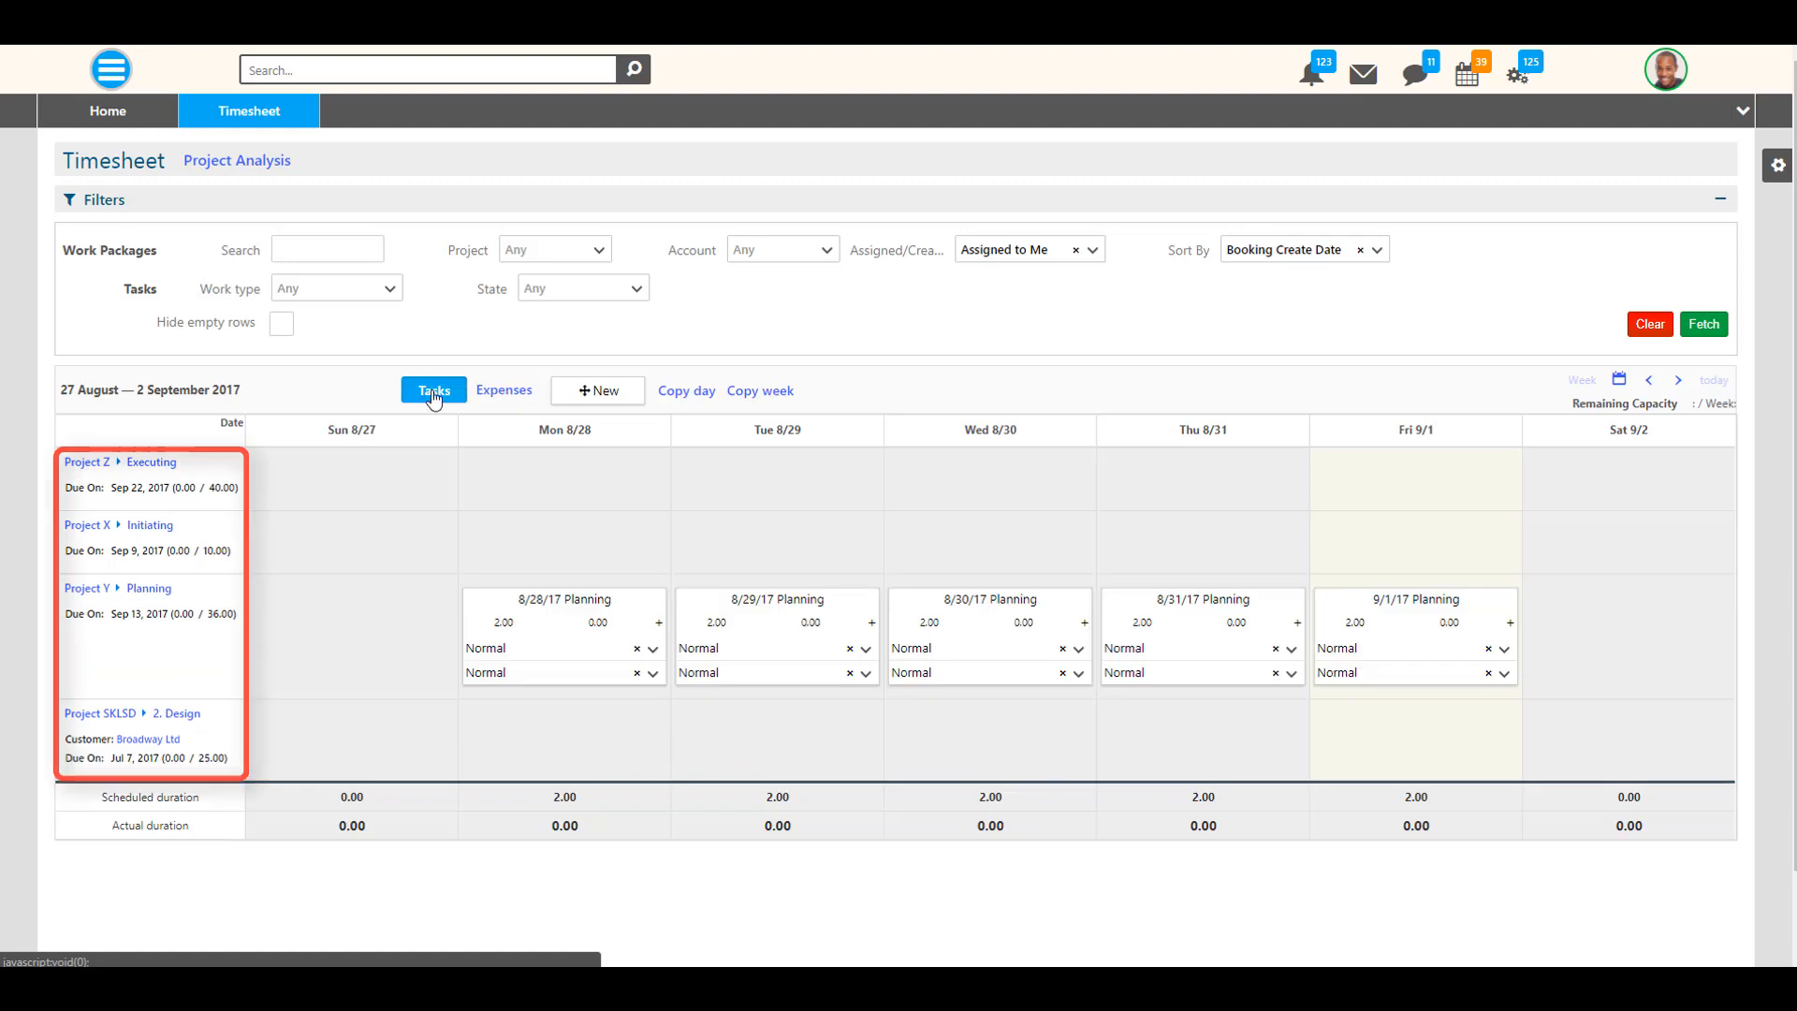
middle_click(267, 112)
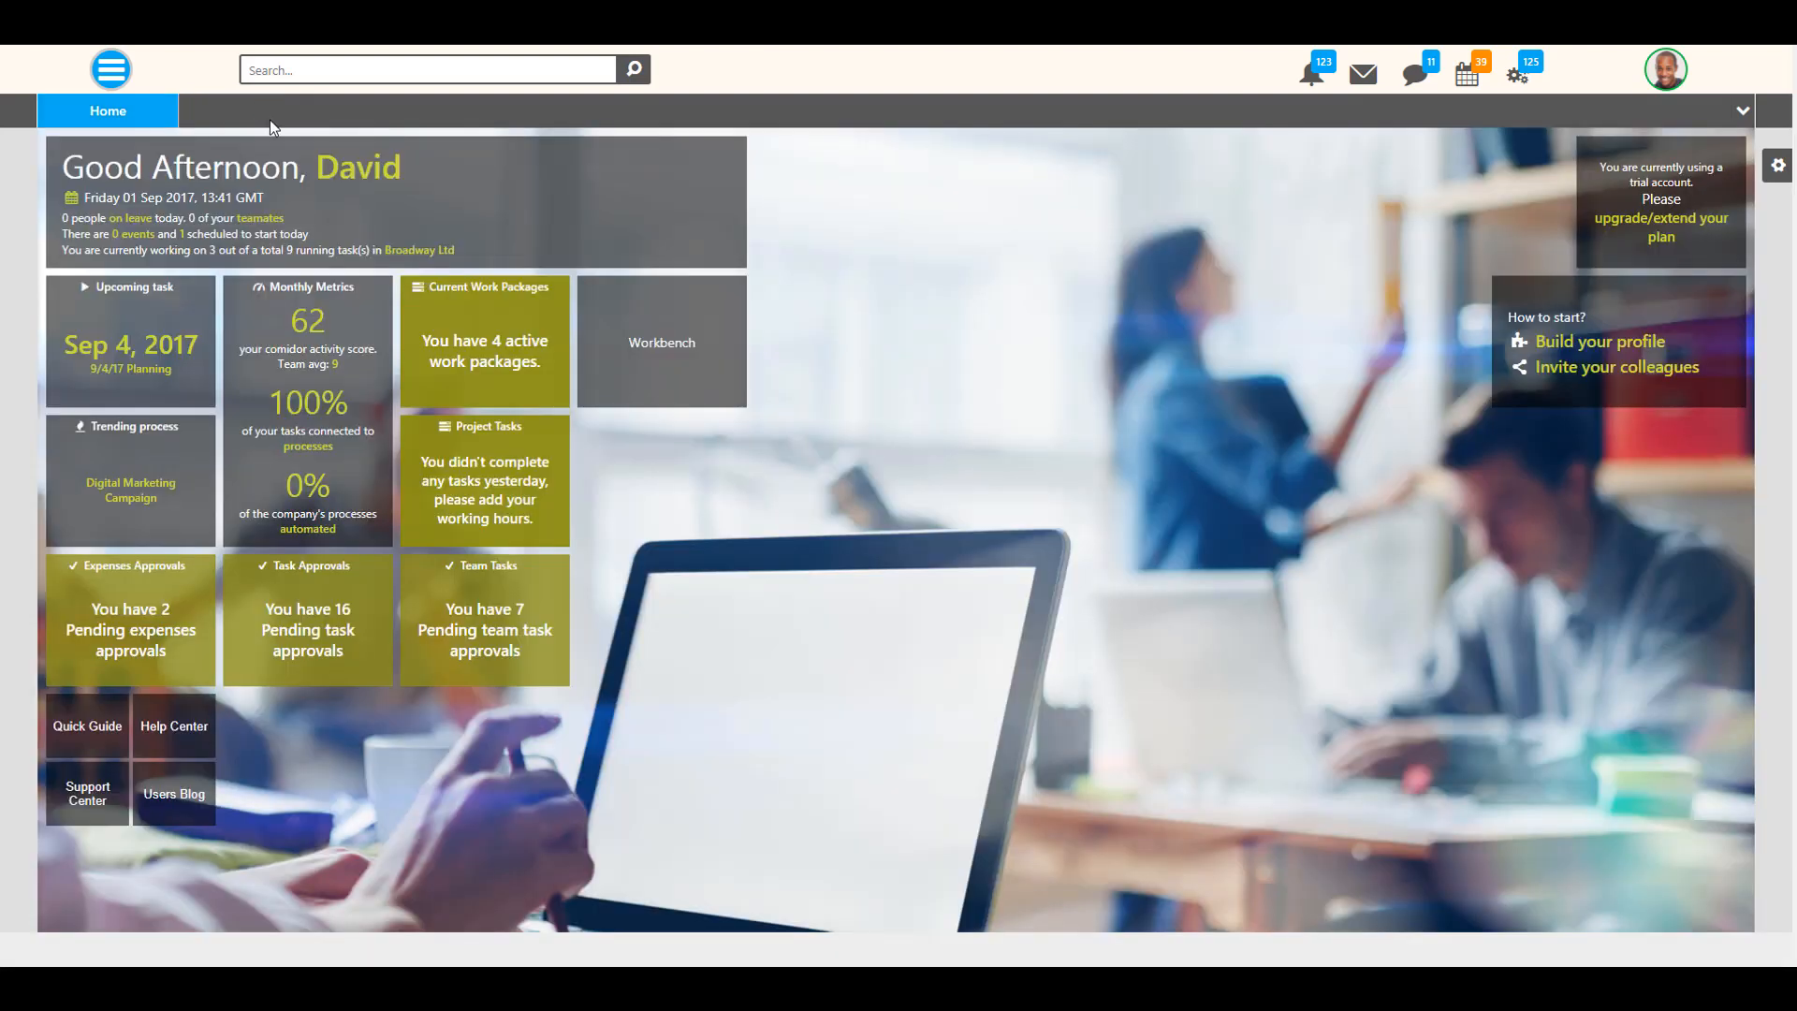
- Open the timesheet from the Current Work Packages tile, reopen it from the modules list, and fetch the work packages
click(477, 366)
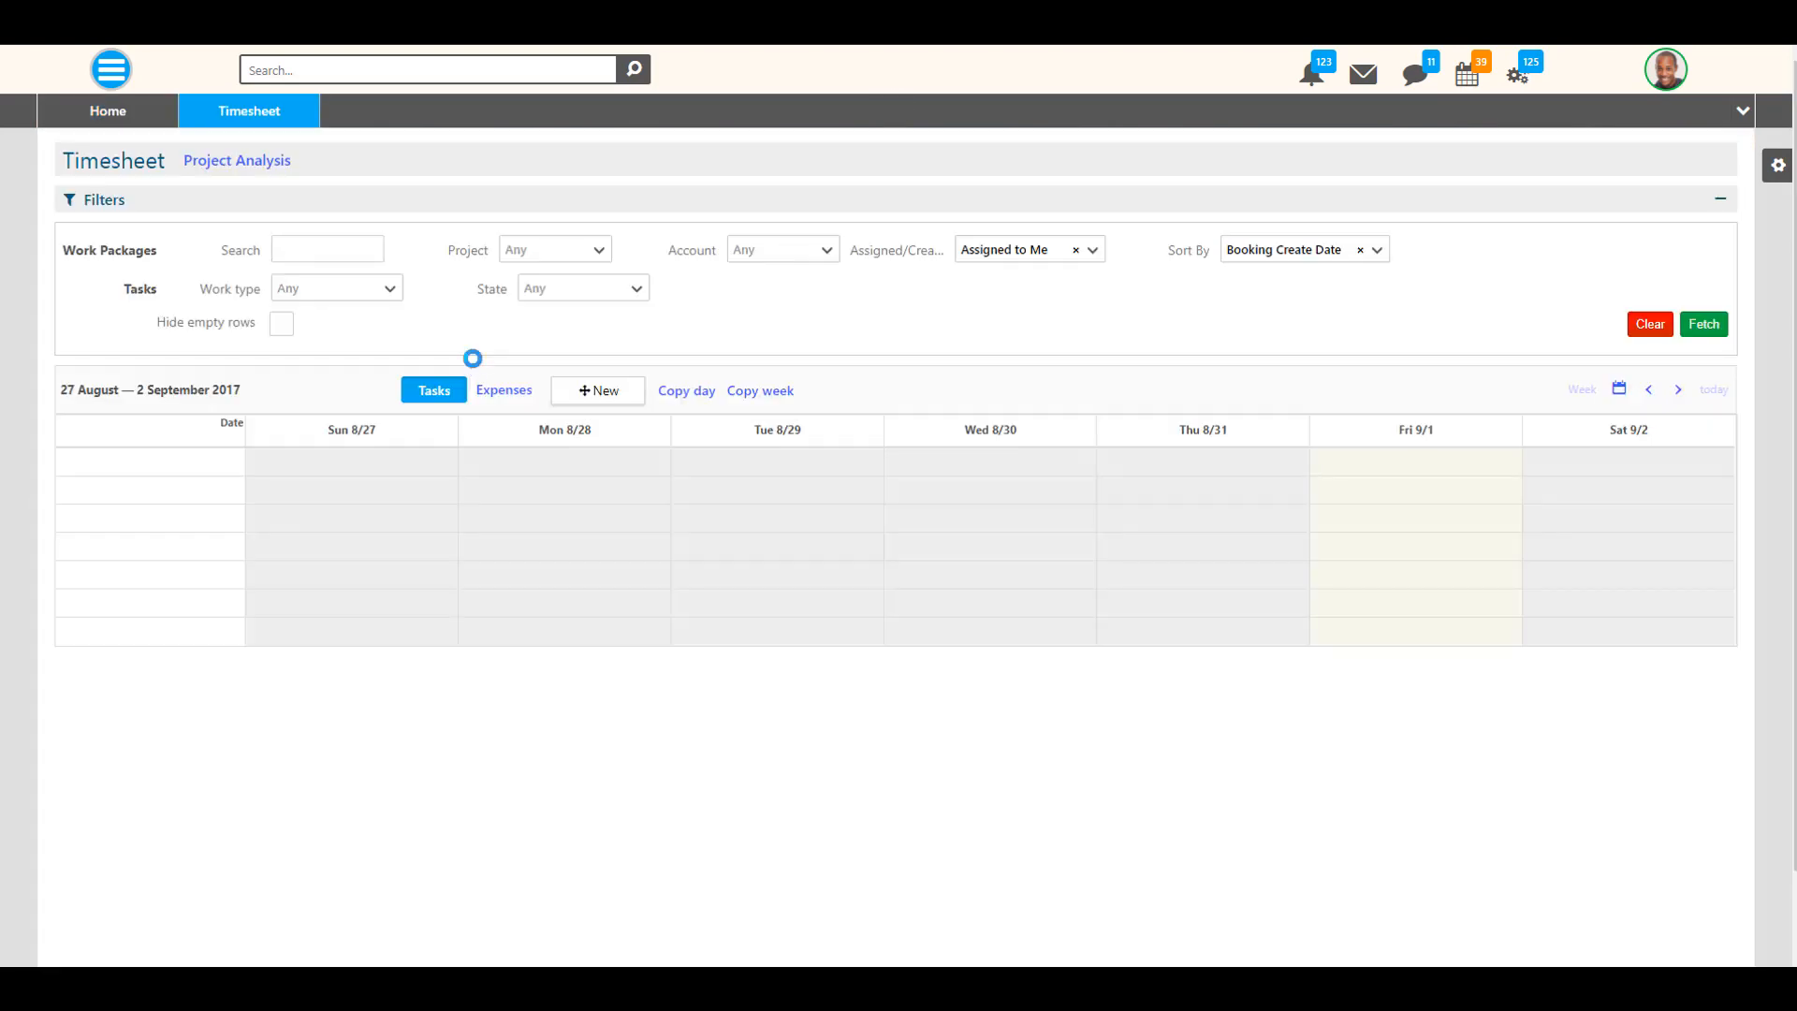
click(271, 112)
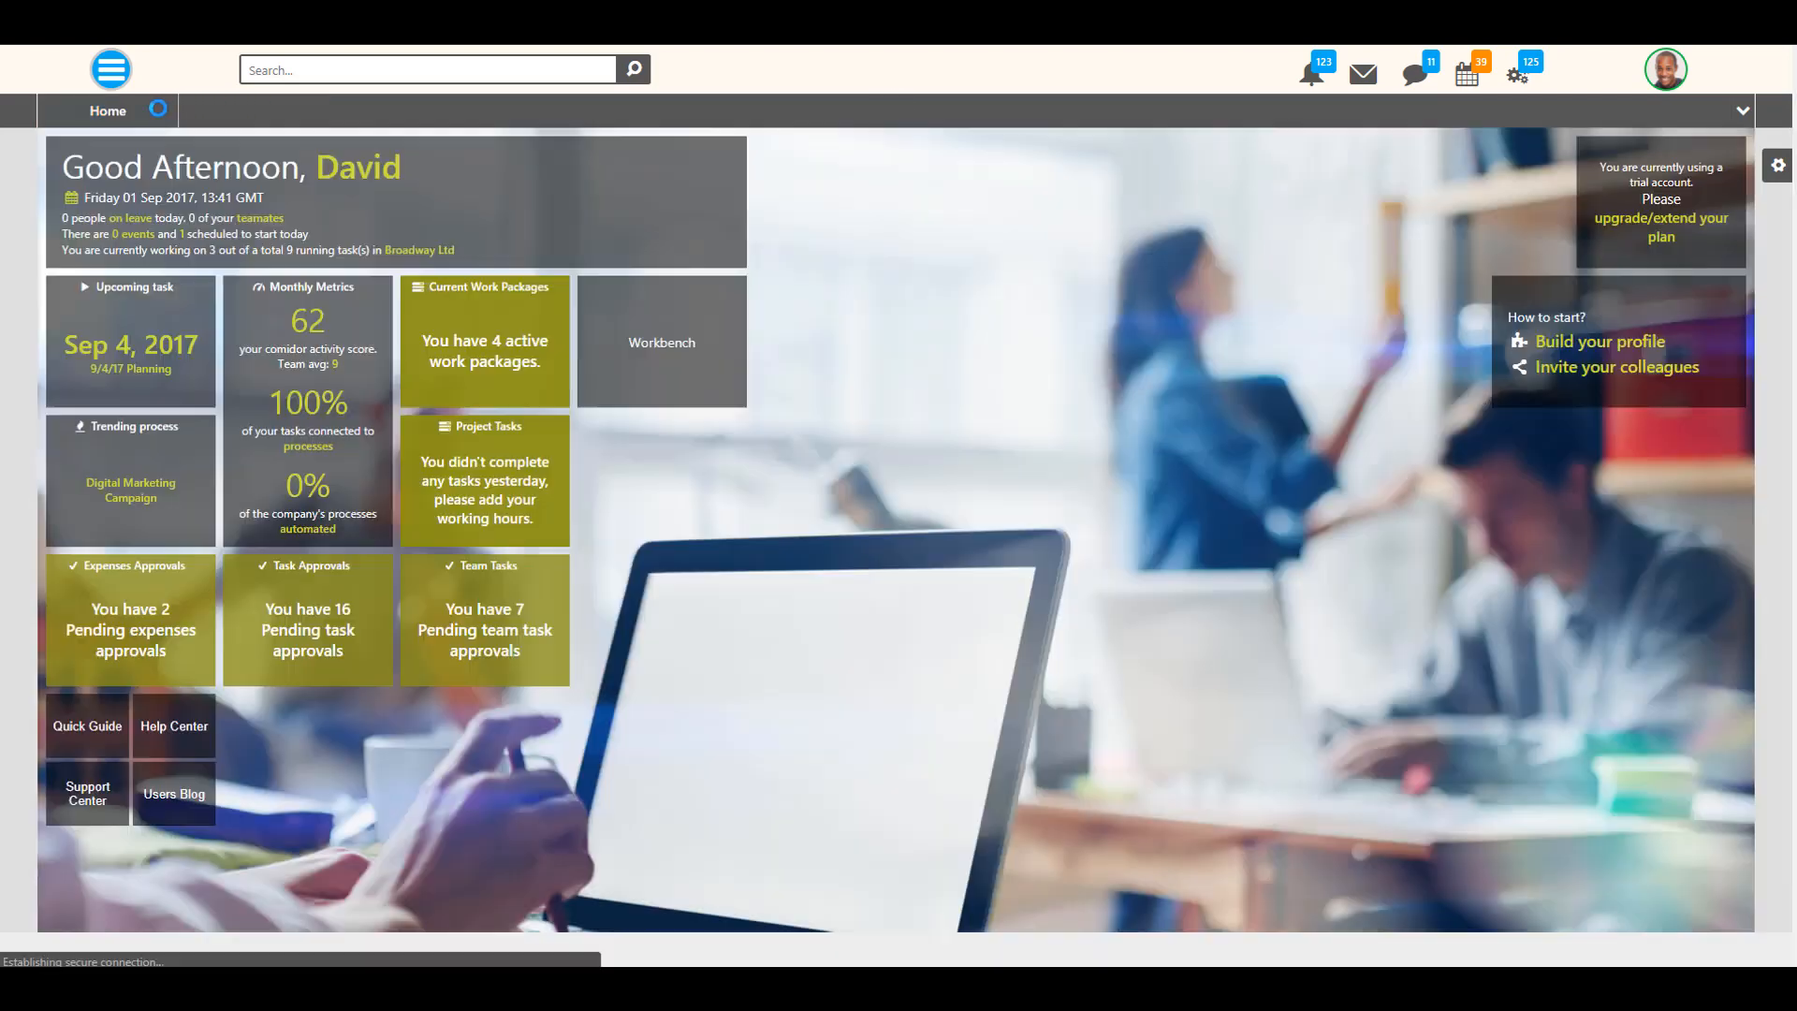
click(108, 75)
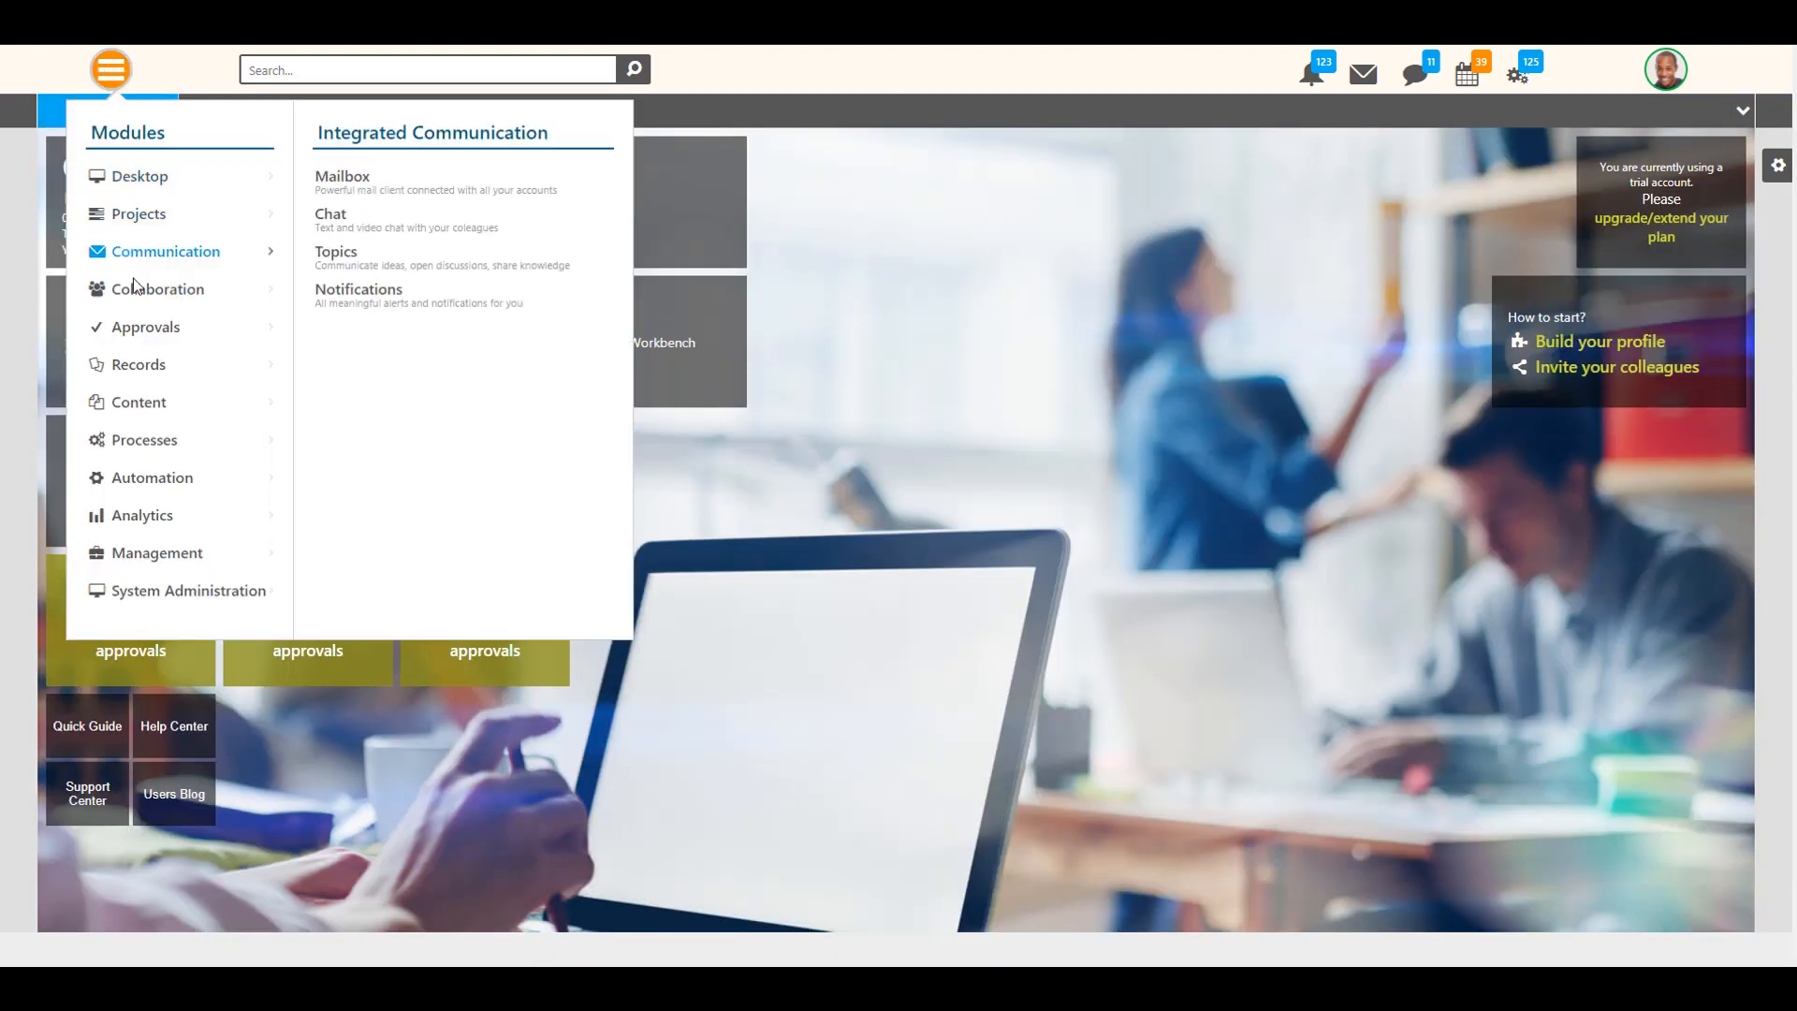
mouse_move(162, 298)
click(342, 261)
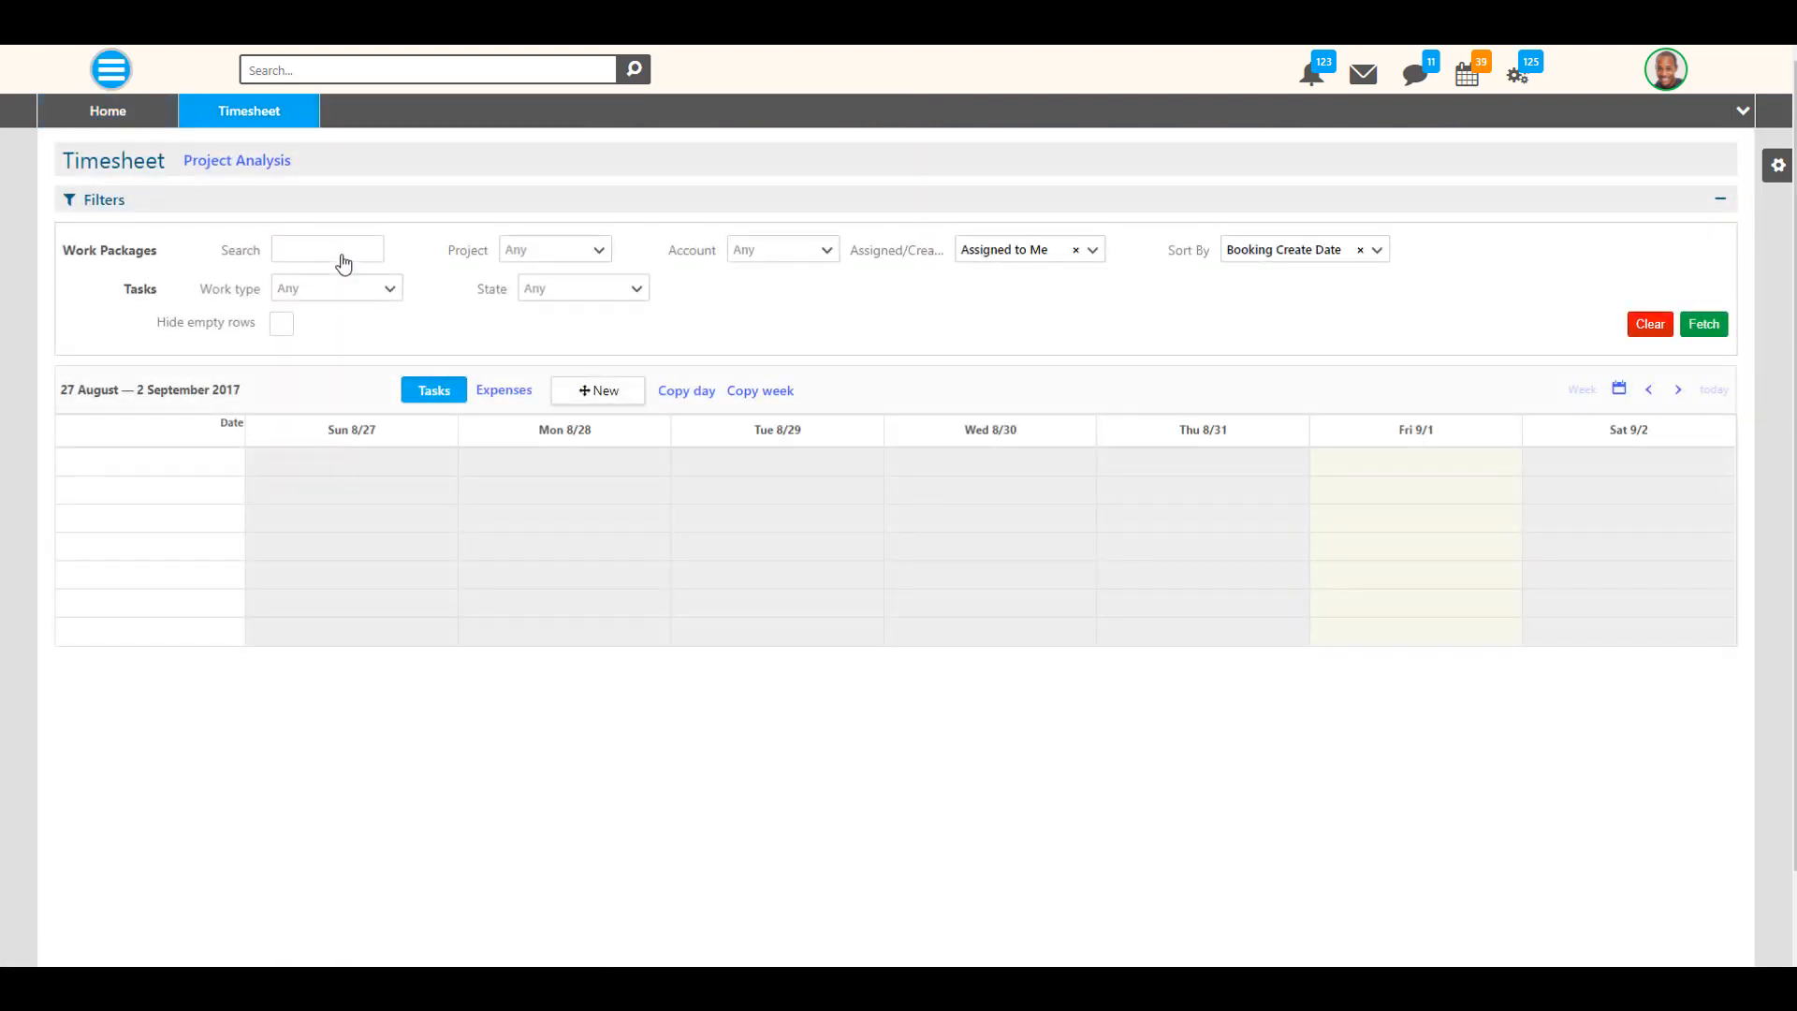
click(1709, 327)
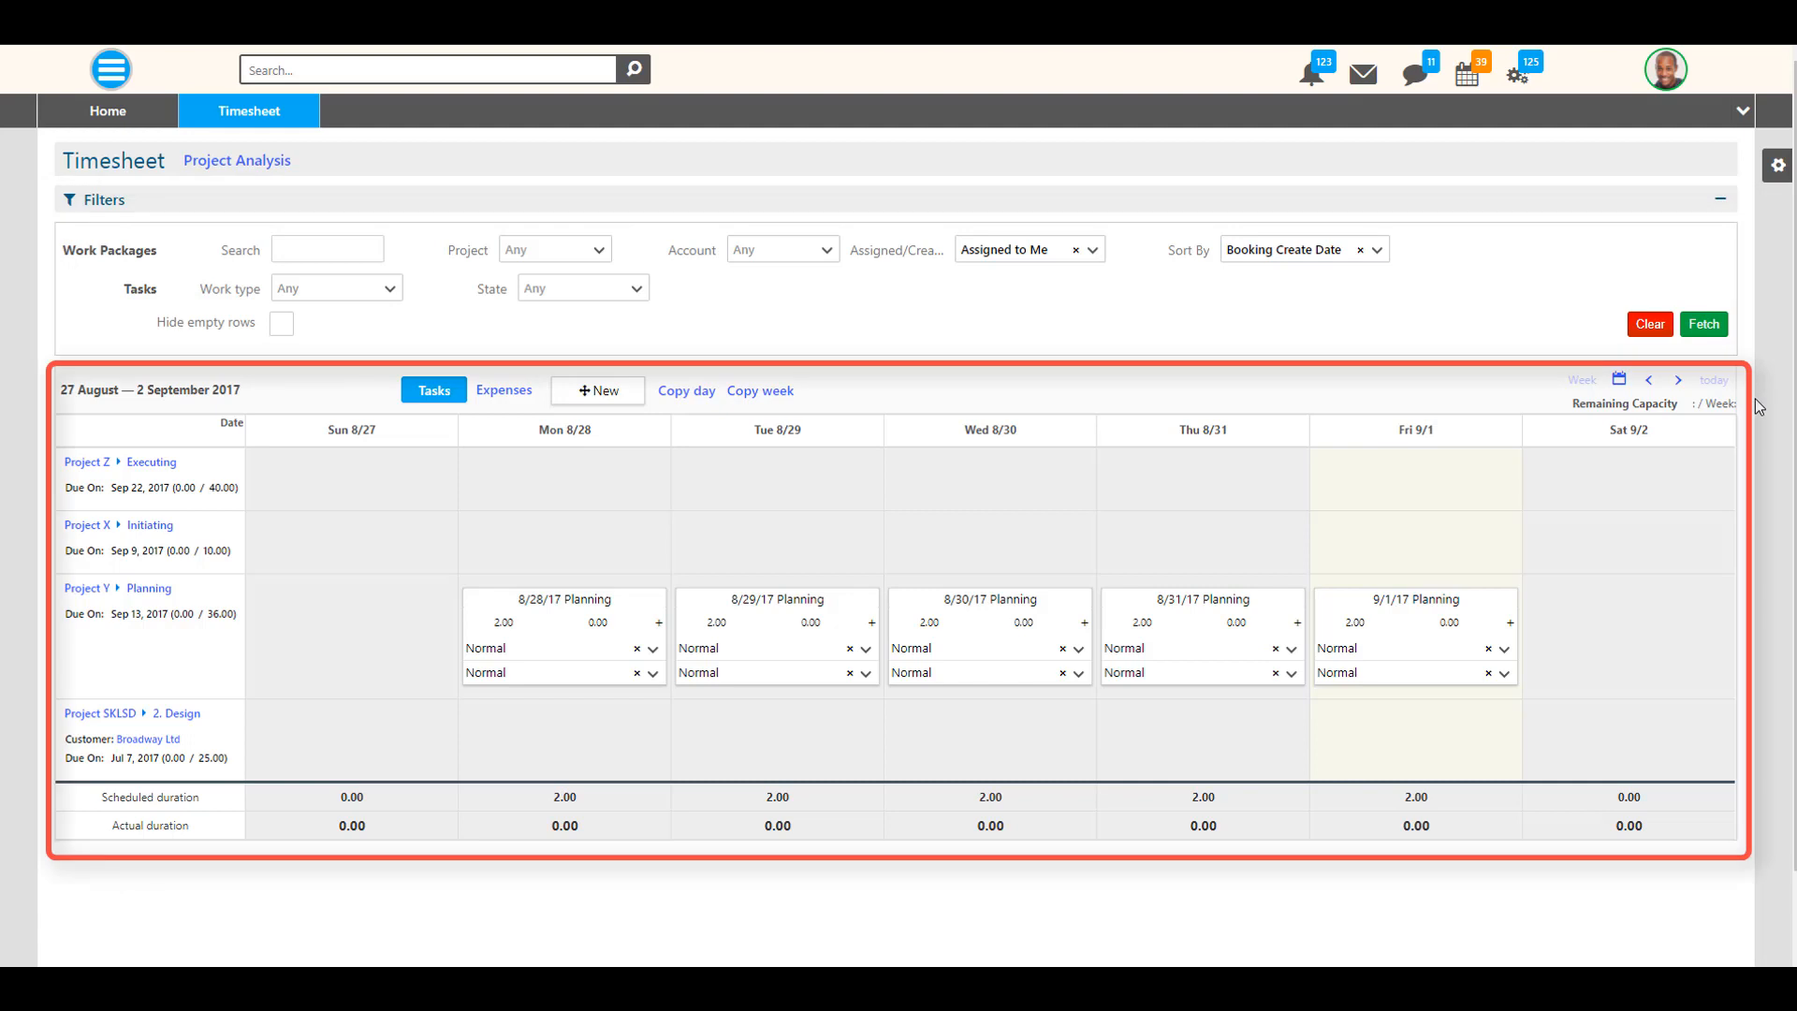
- Collapse and re-expand the timesheet's Filters section
click(643, 208)
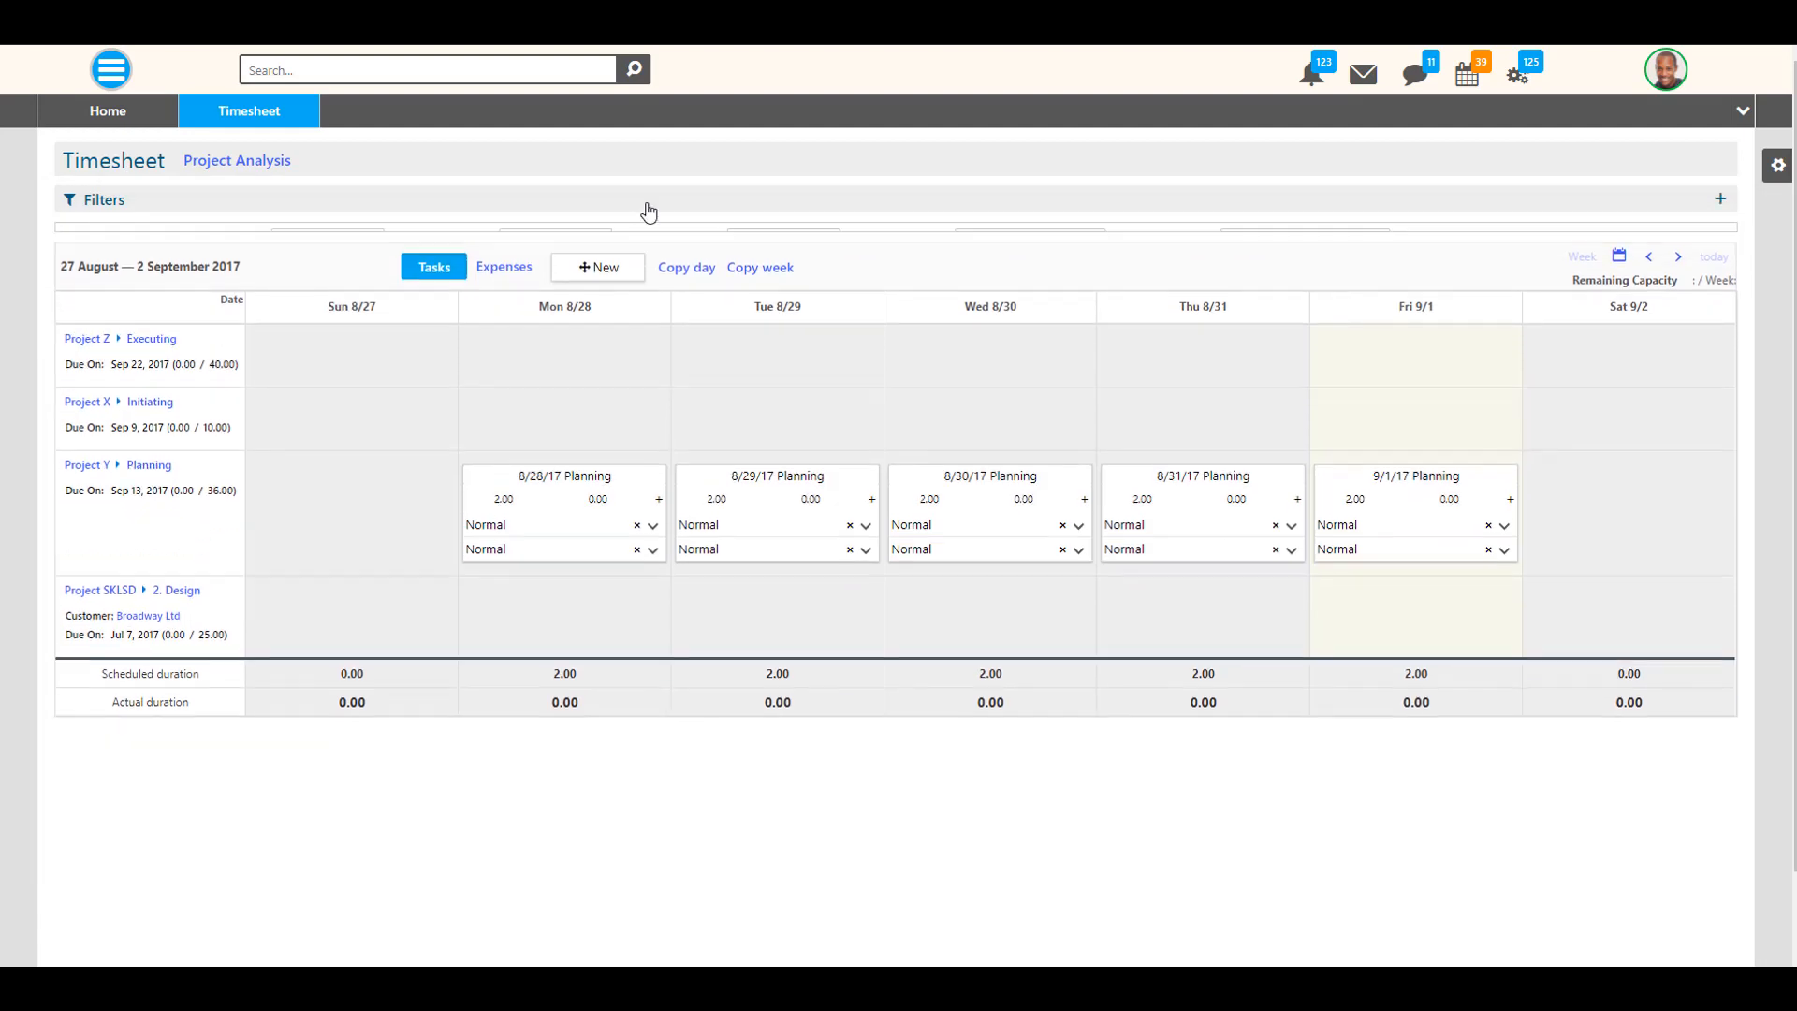
click(648, 209)
click(647, 209)
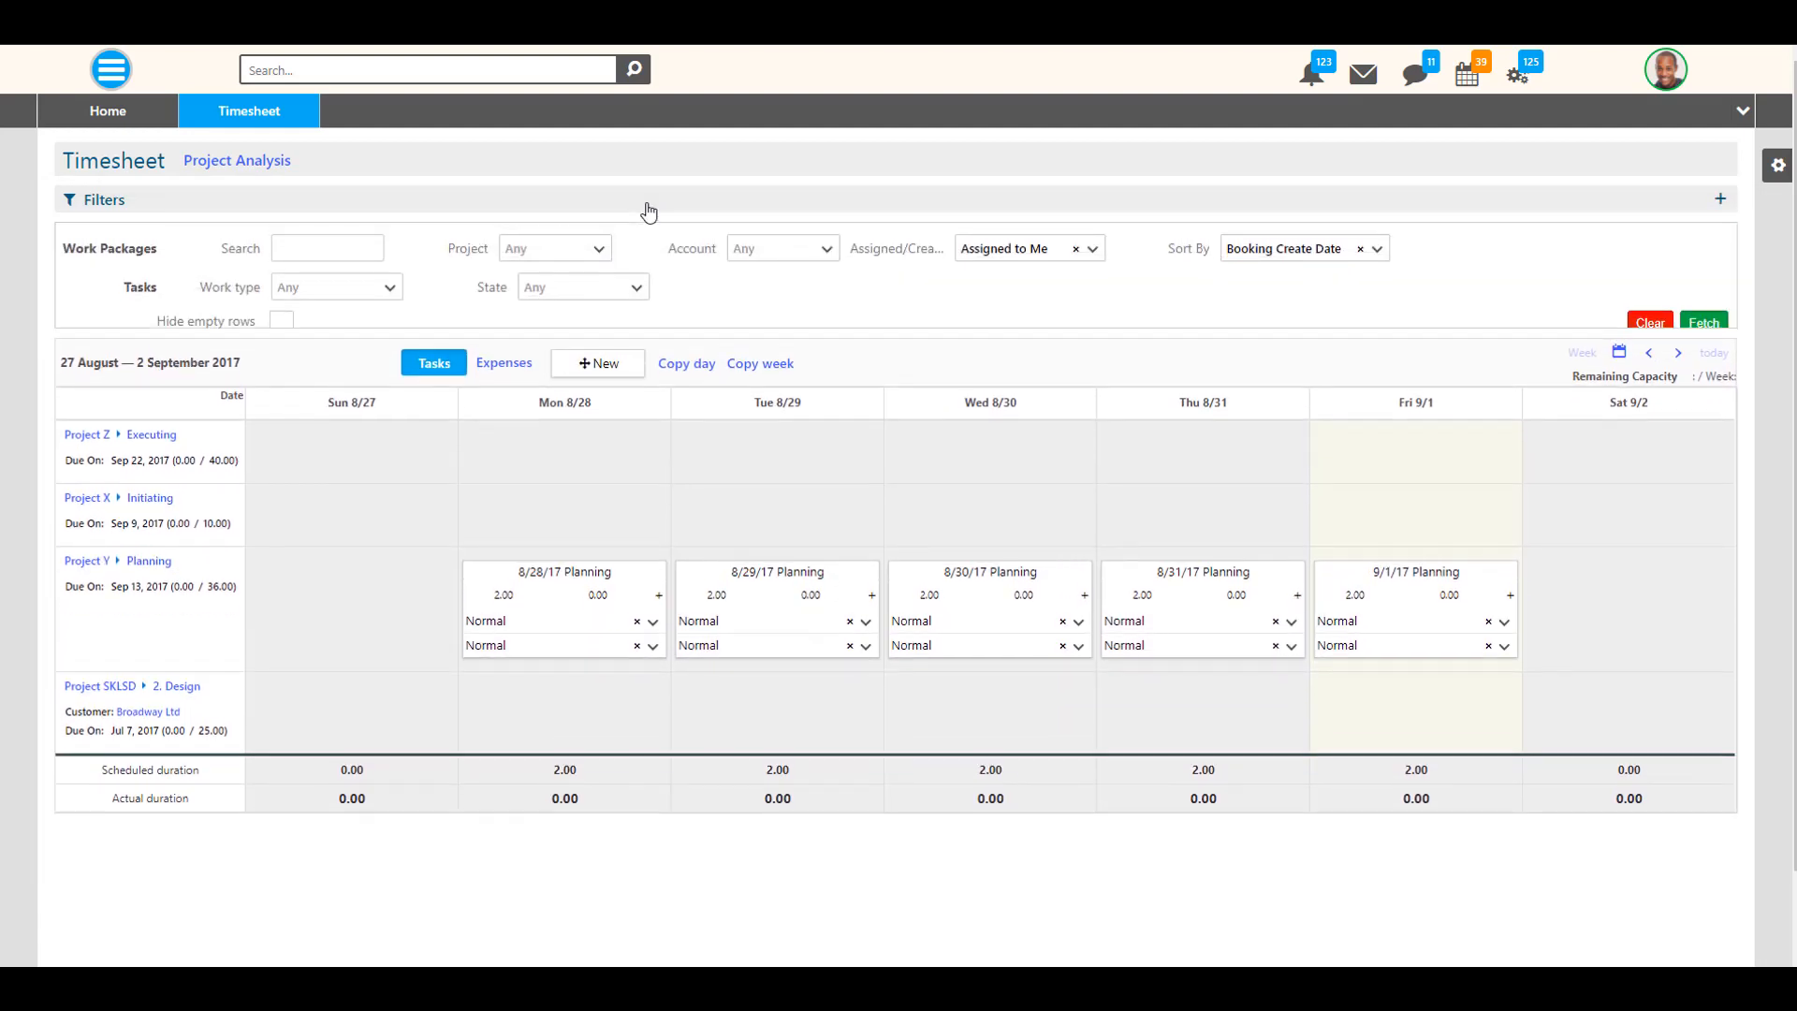
click(1721, 200)
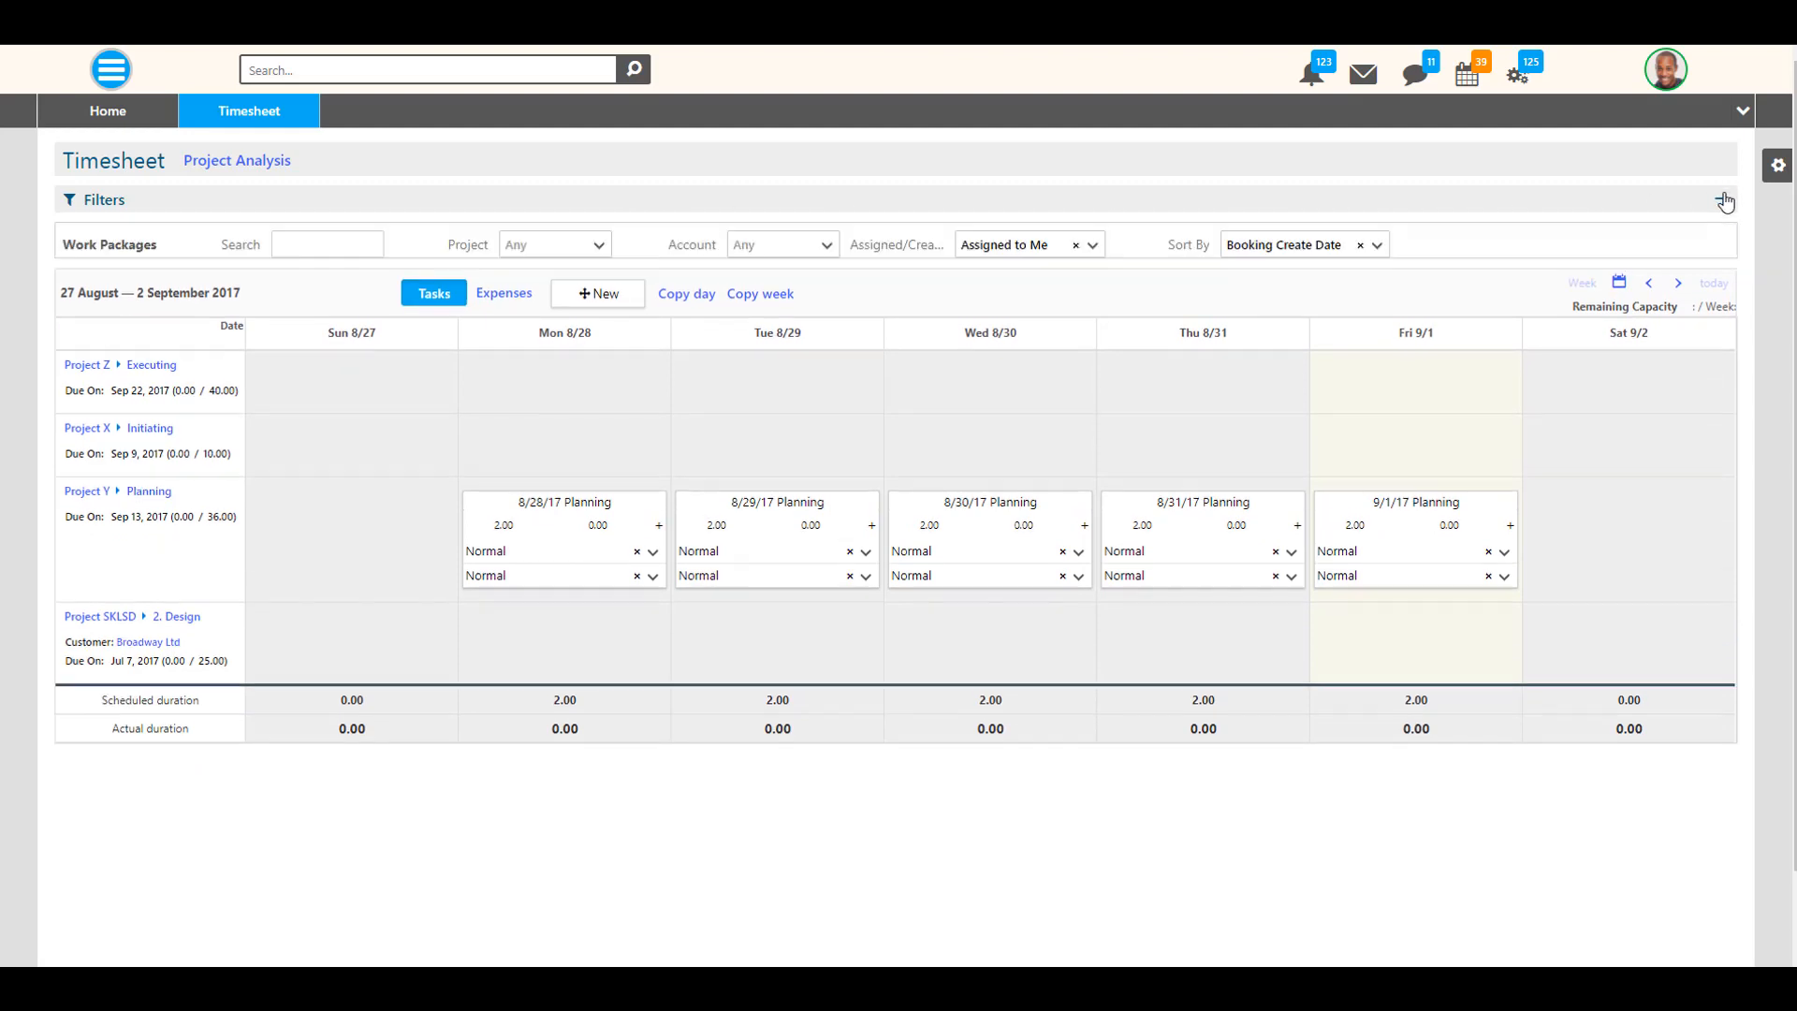
click(1722, 200)
click(1723, 200)
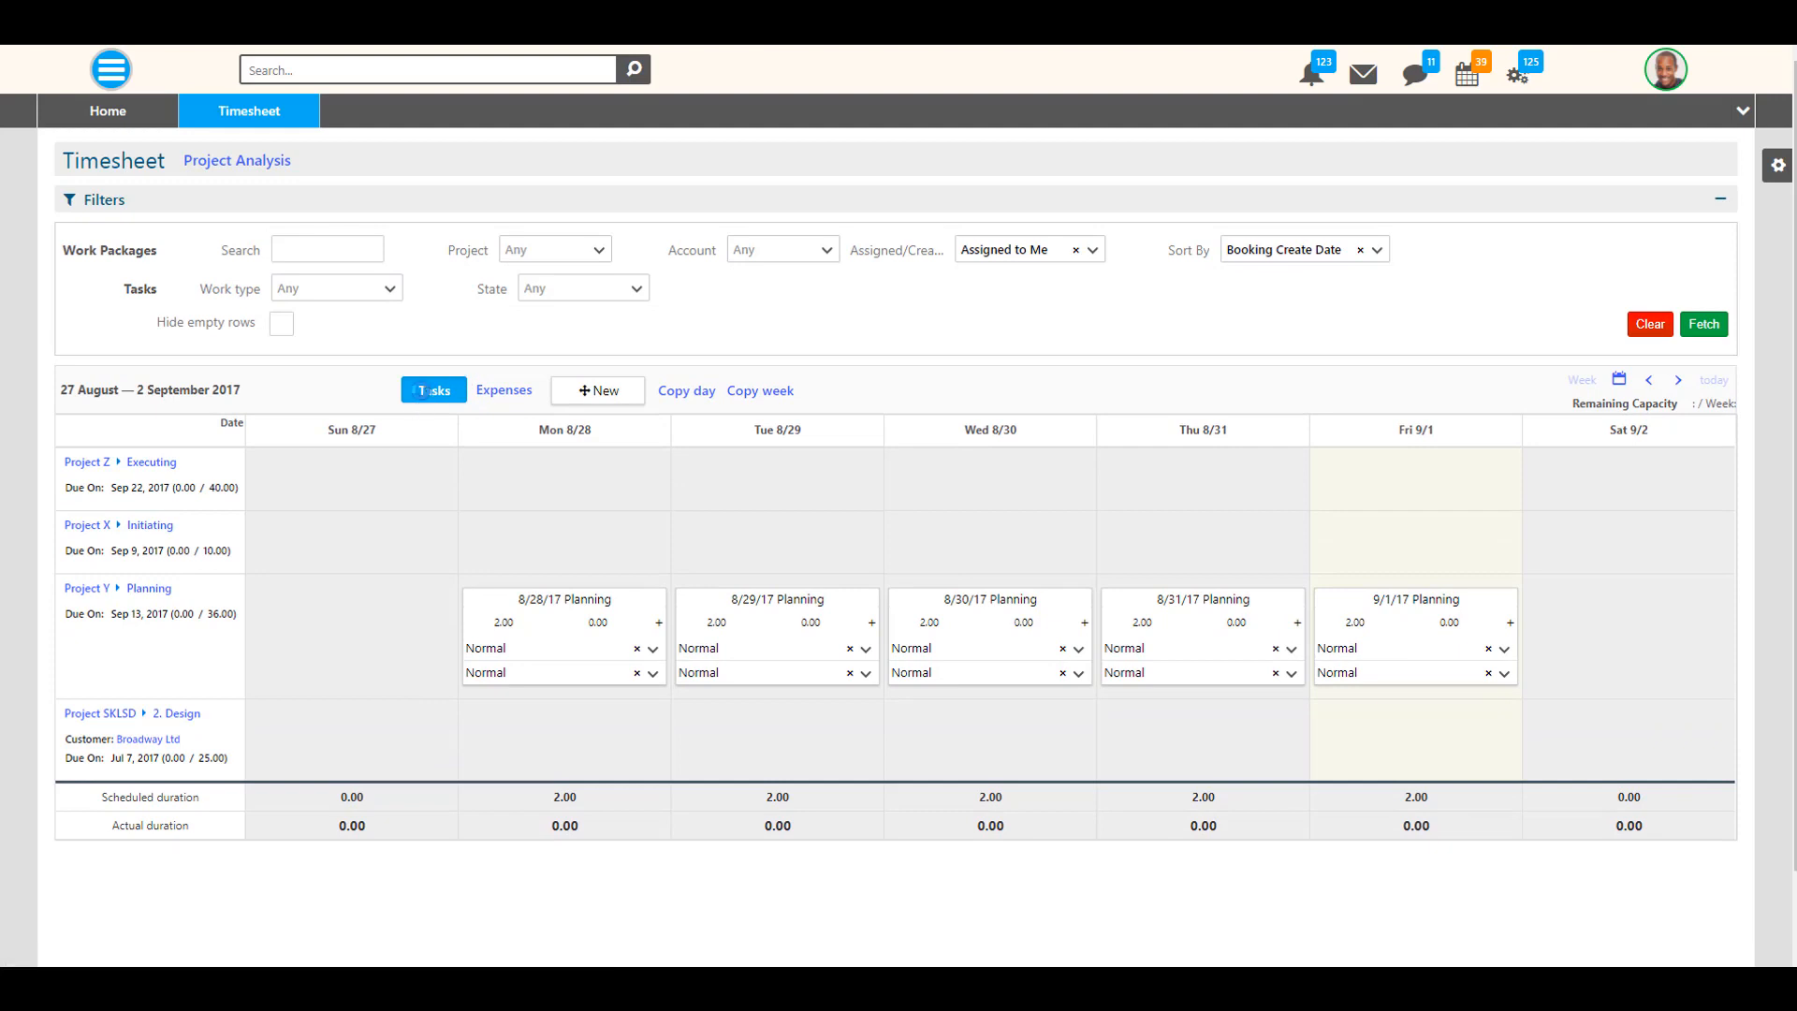
- View the week's project expenses in the timesheet and return to the task view
click(514, 393)
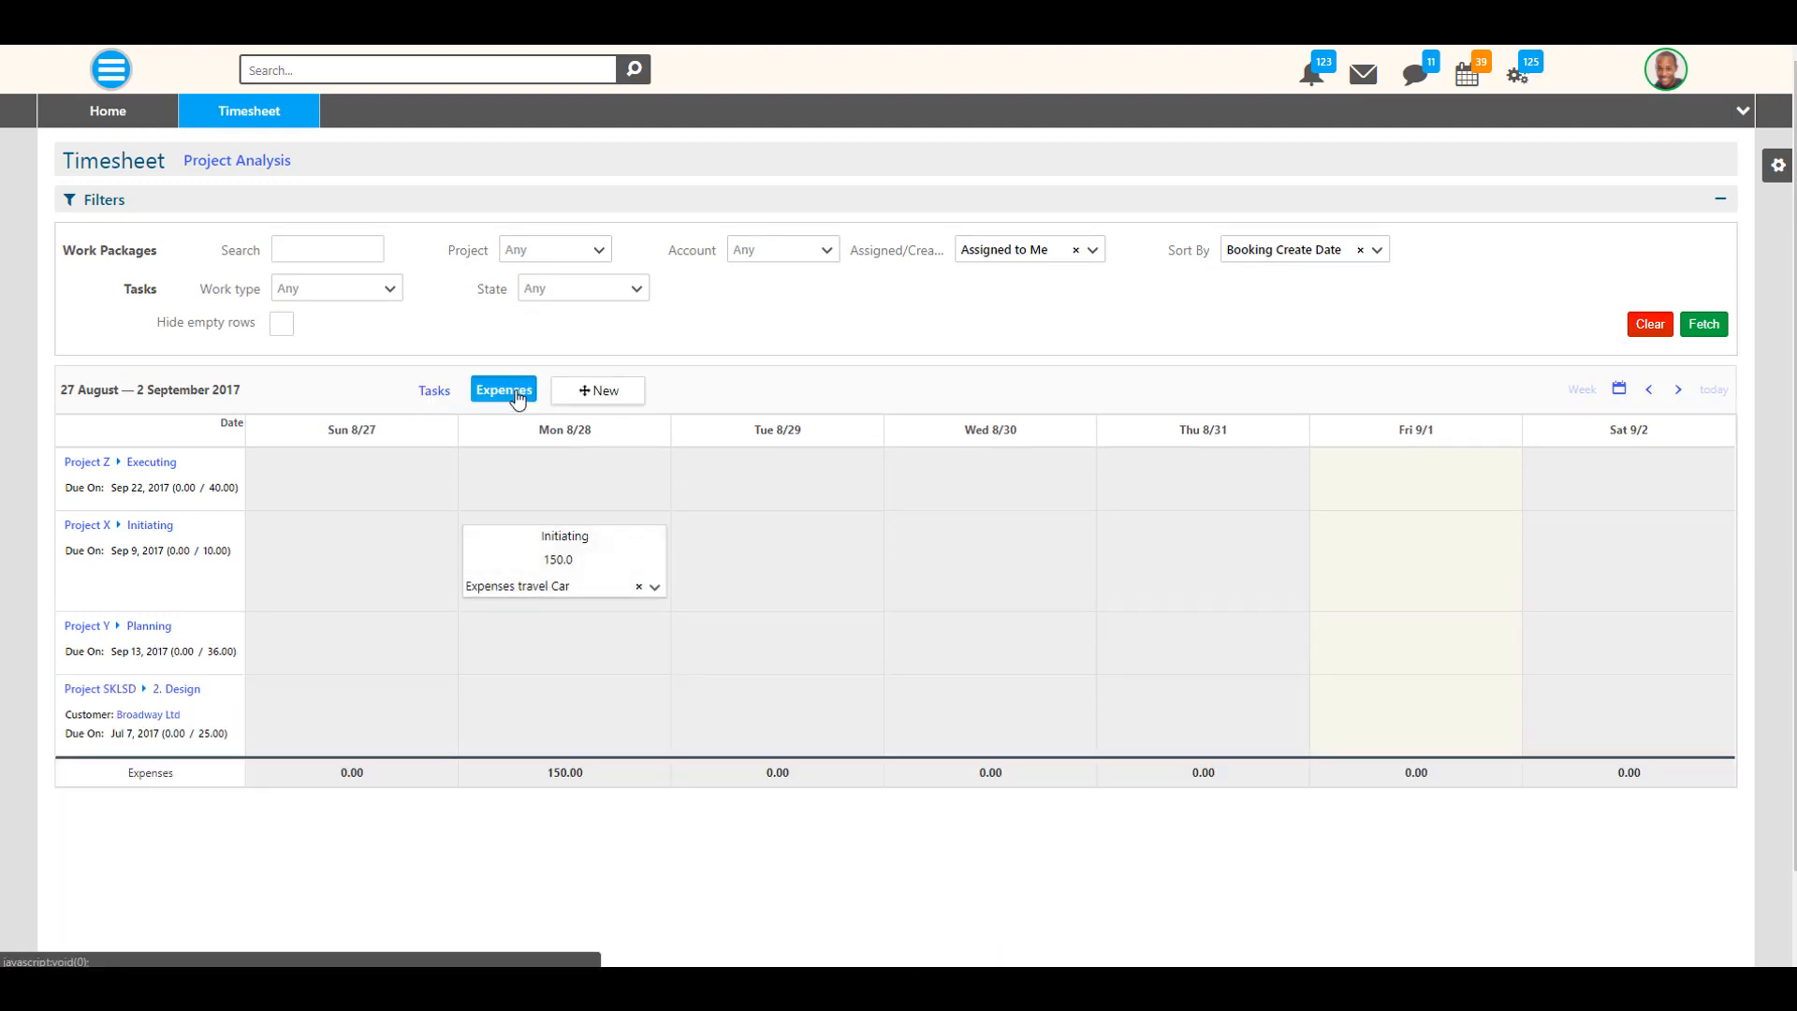
click(441, 391)
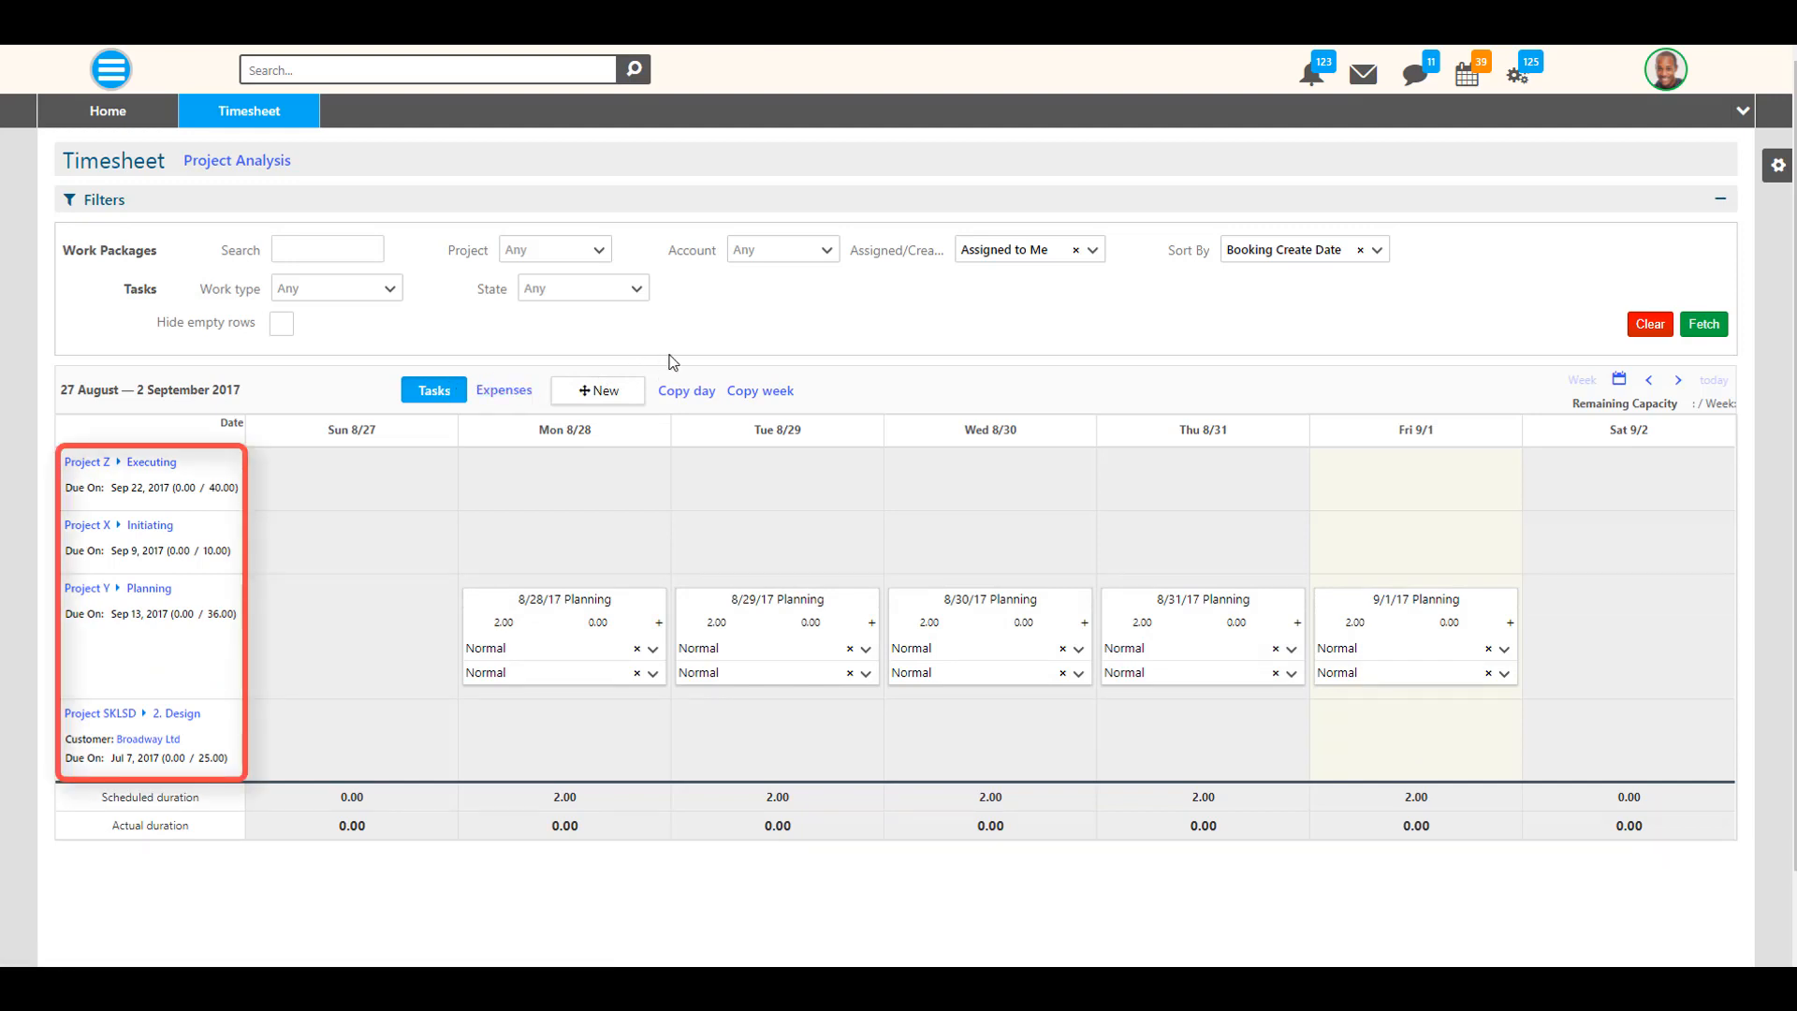
- Open the Executing work package of Project Z and the Initiating one of Project X, and examine the Initiating package's details and state
click(152, 464)
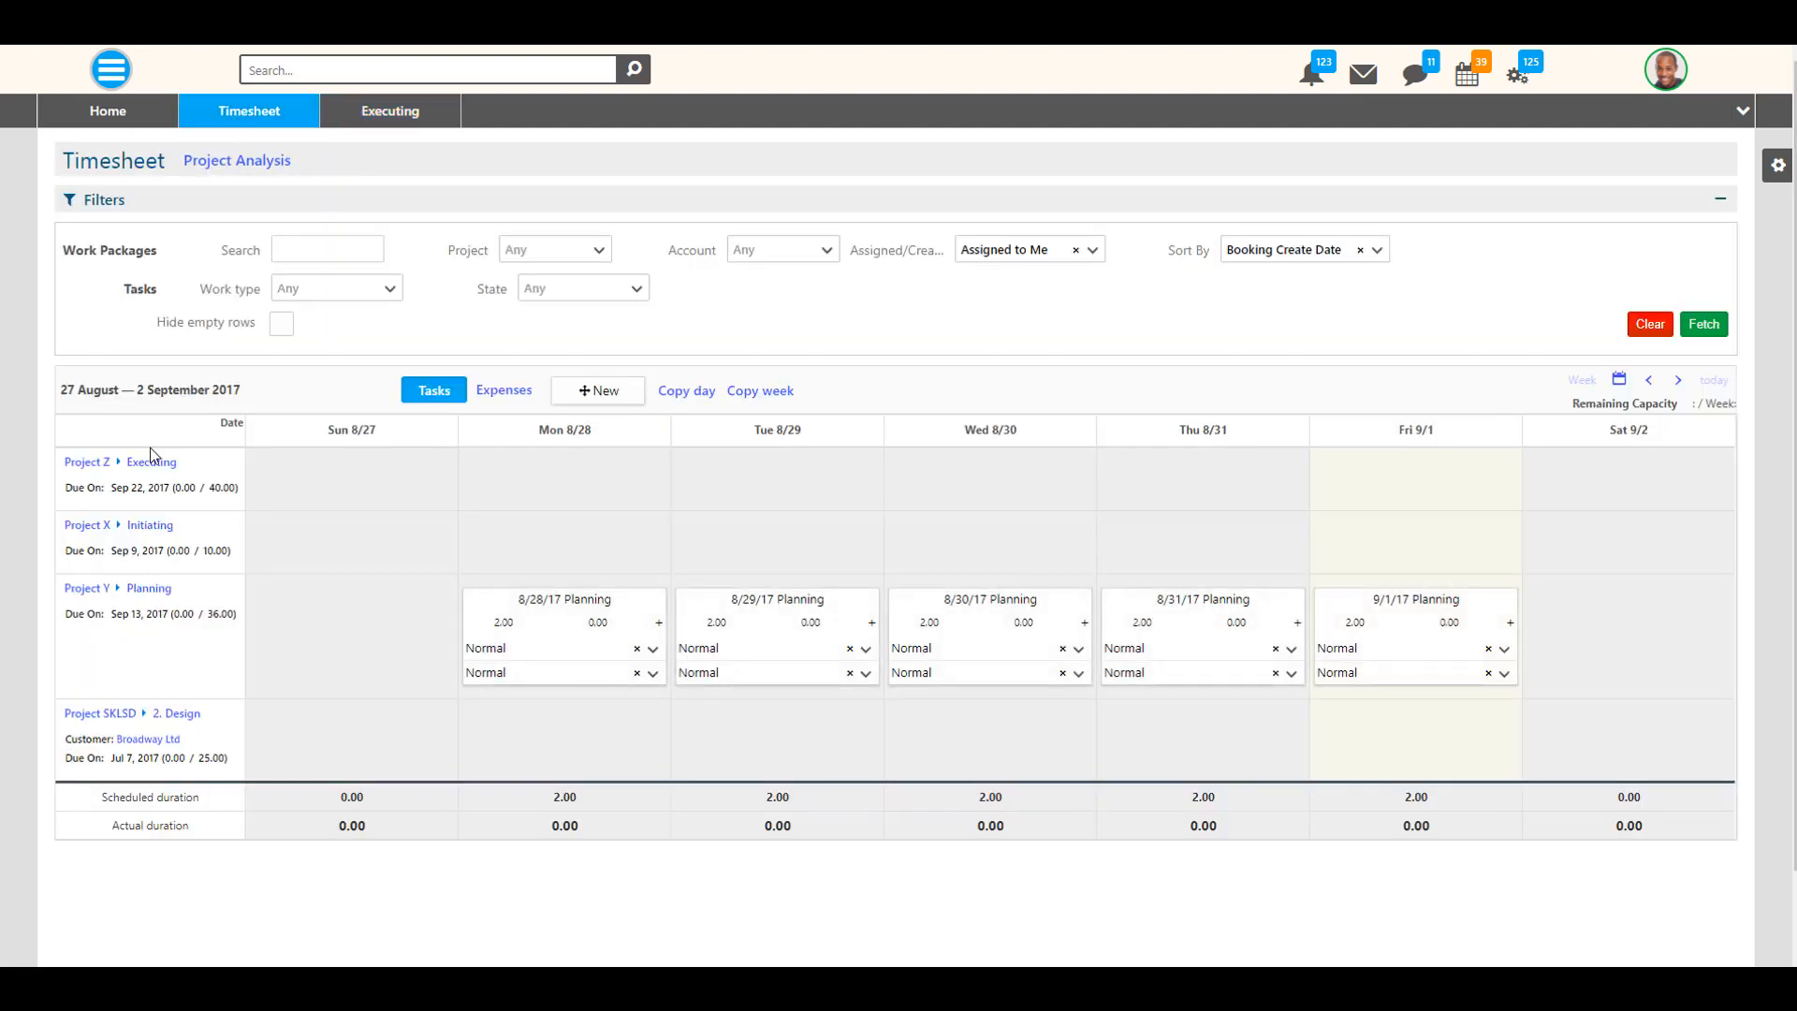
click(148, 457)
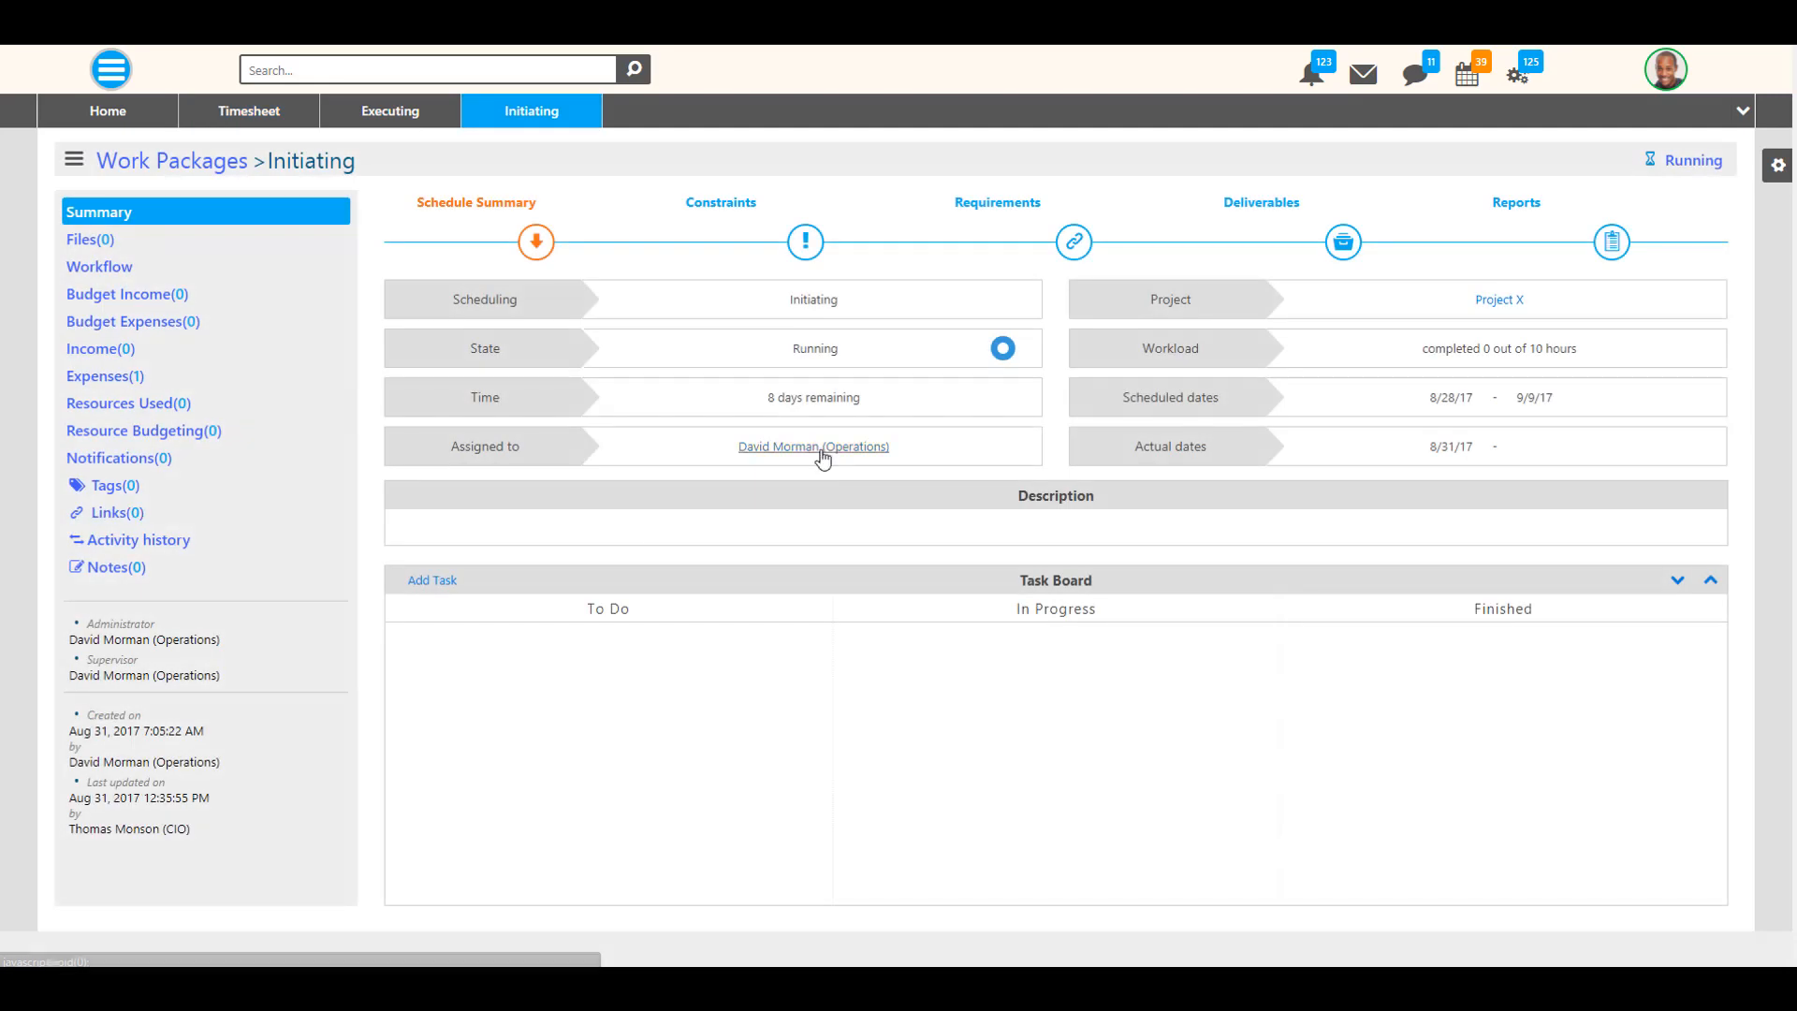
click(224, 112)
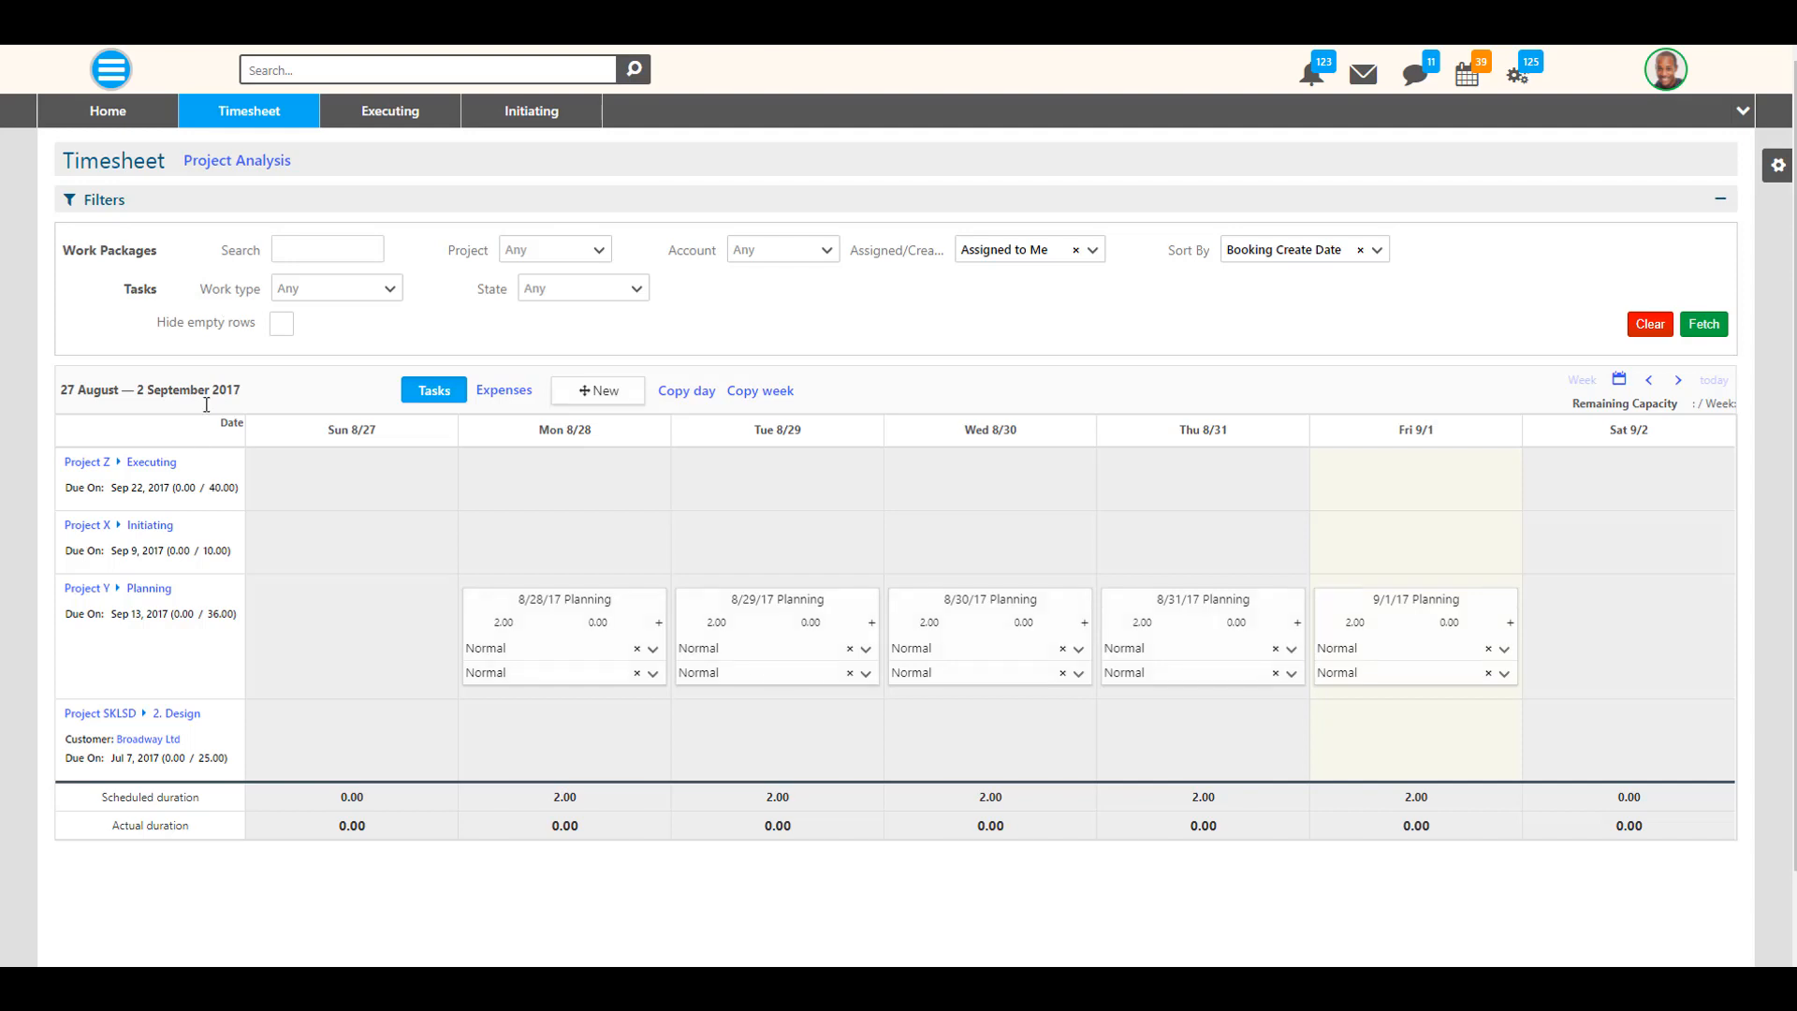
click(174, 462)
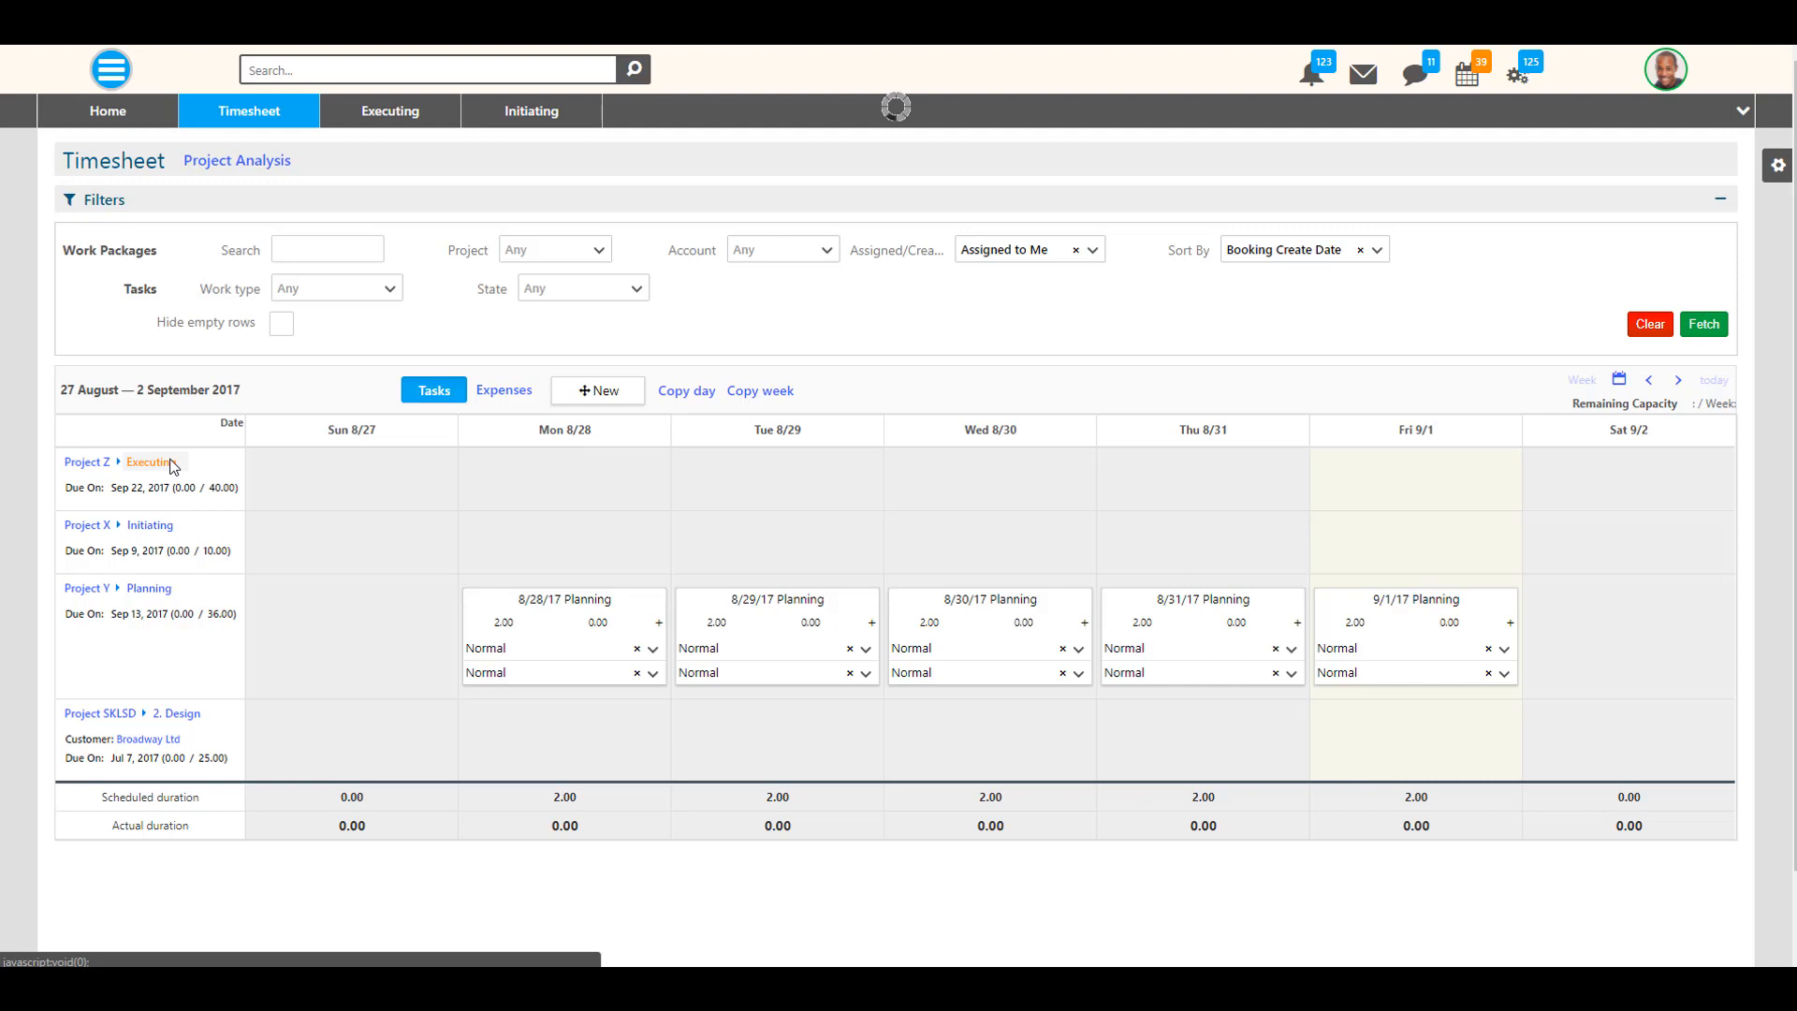
click(149, 528)
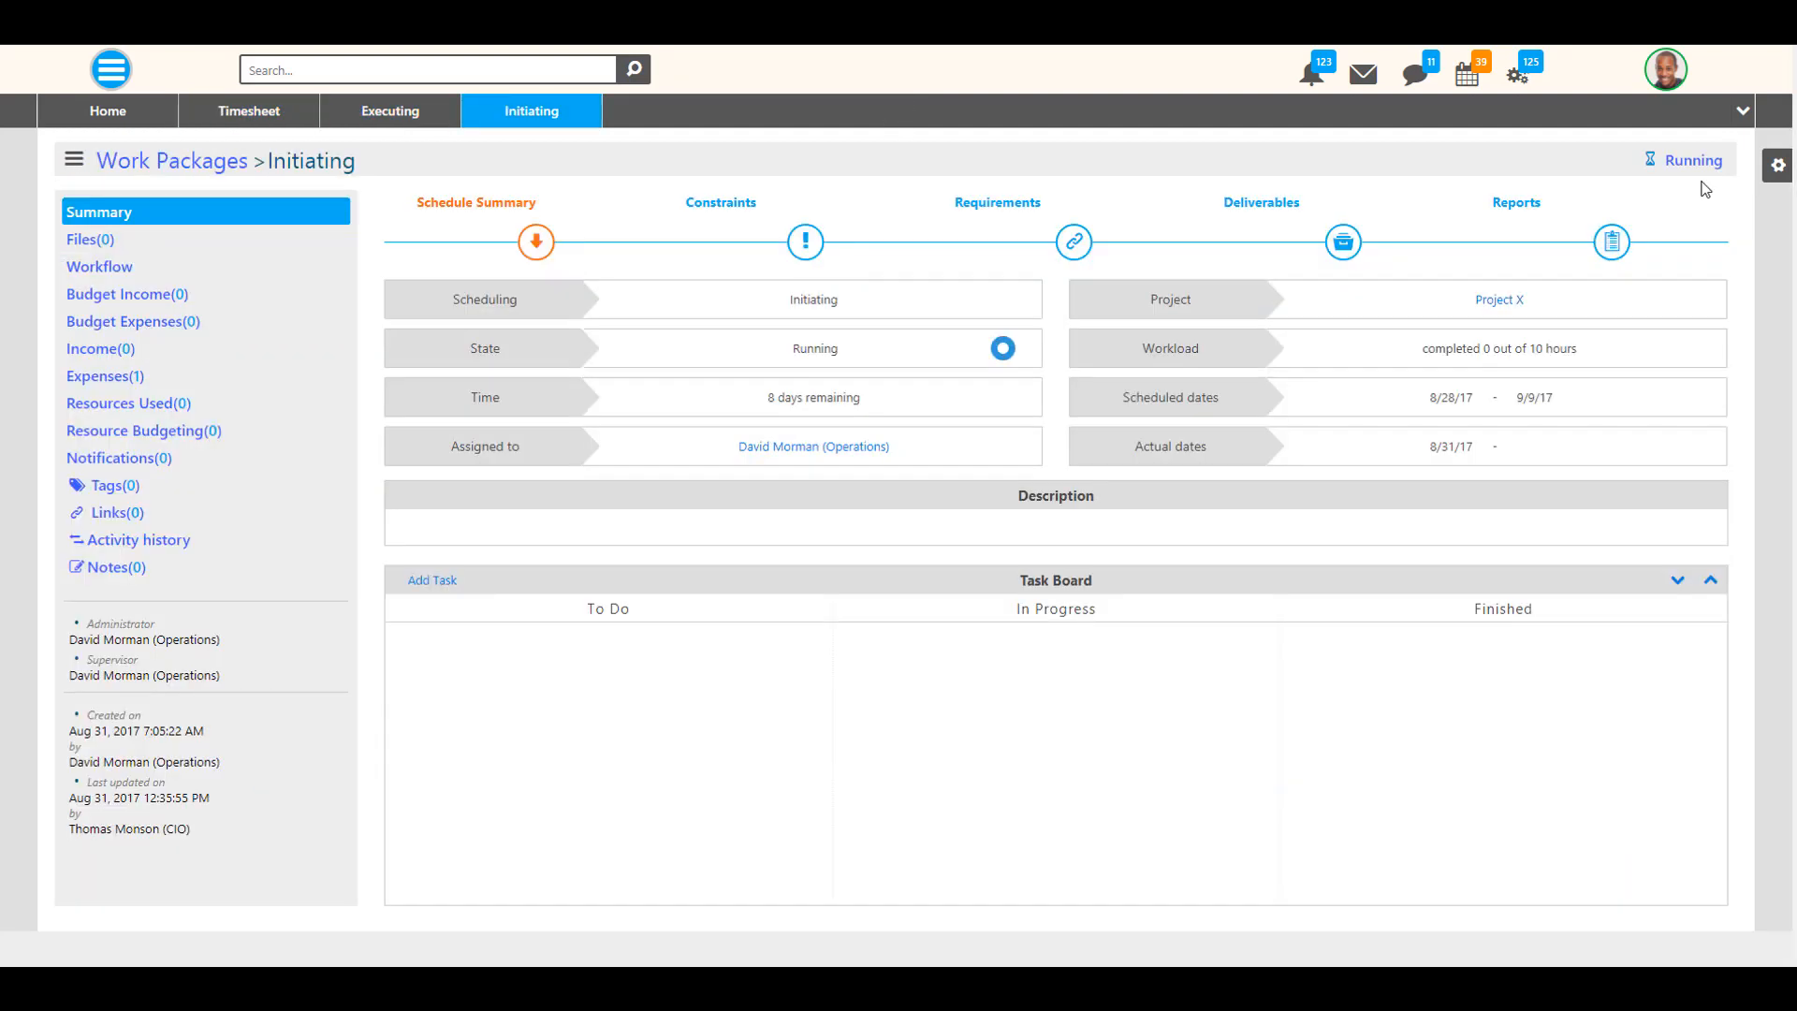
click(1697, 165)
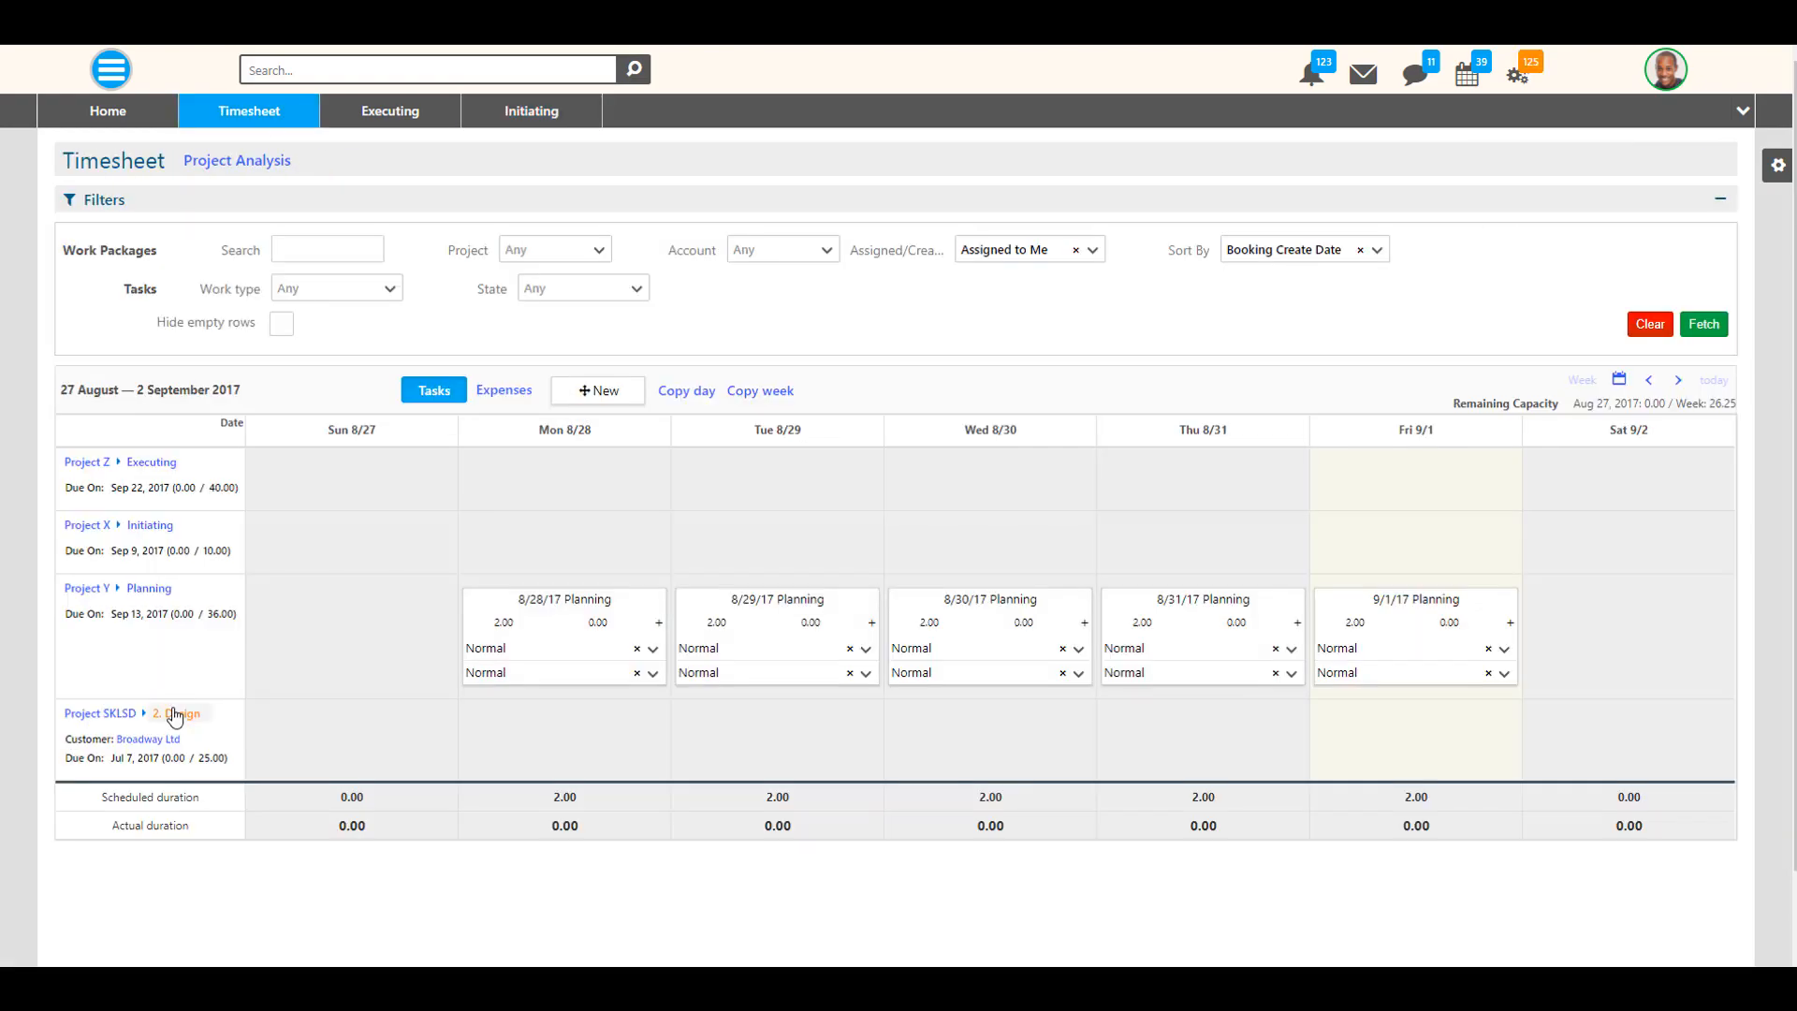
- Change the state of the completed 2. Design work package in Project SKLSD and fetch the timesheet again
click(174, 713)
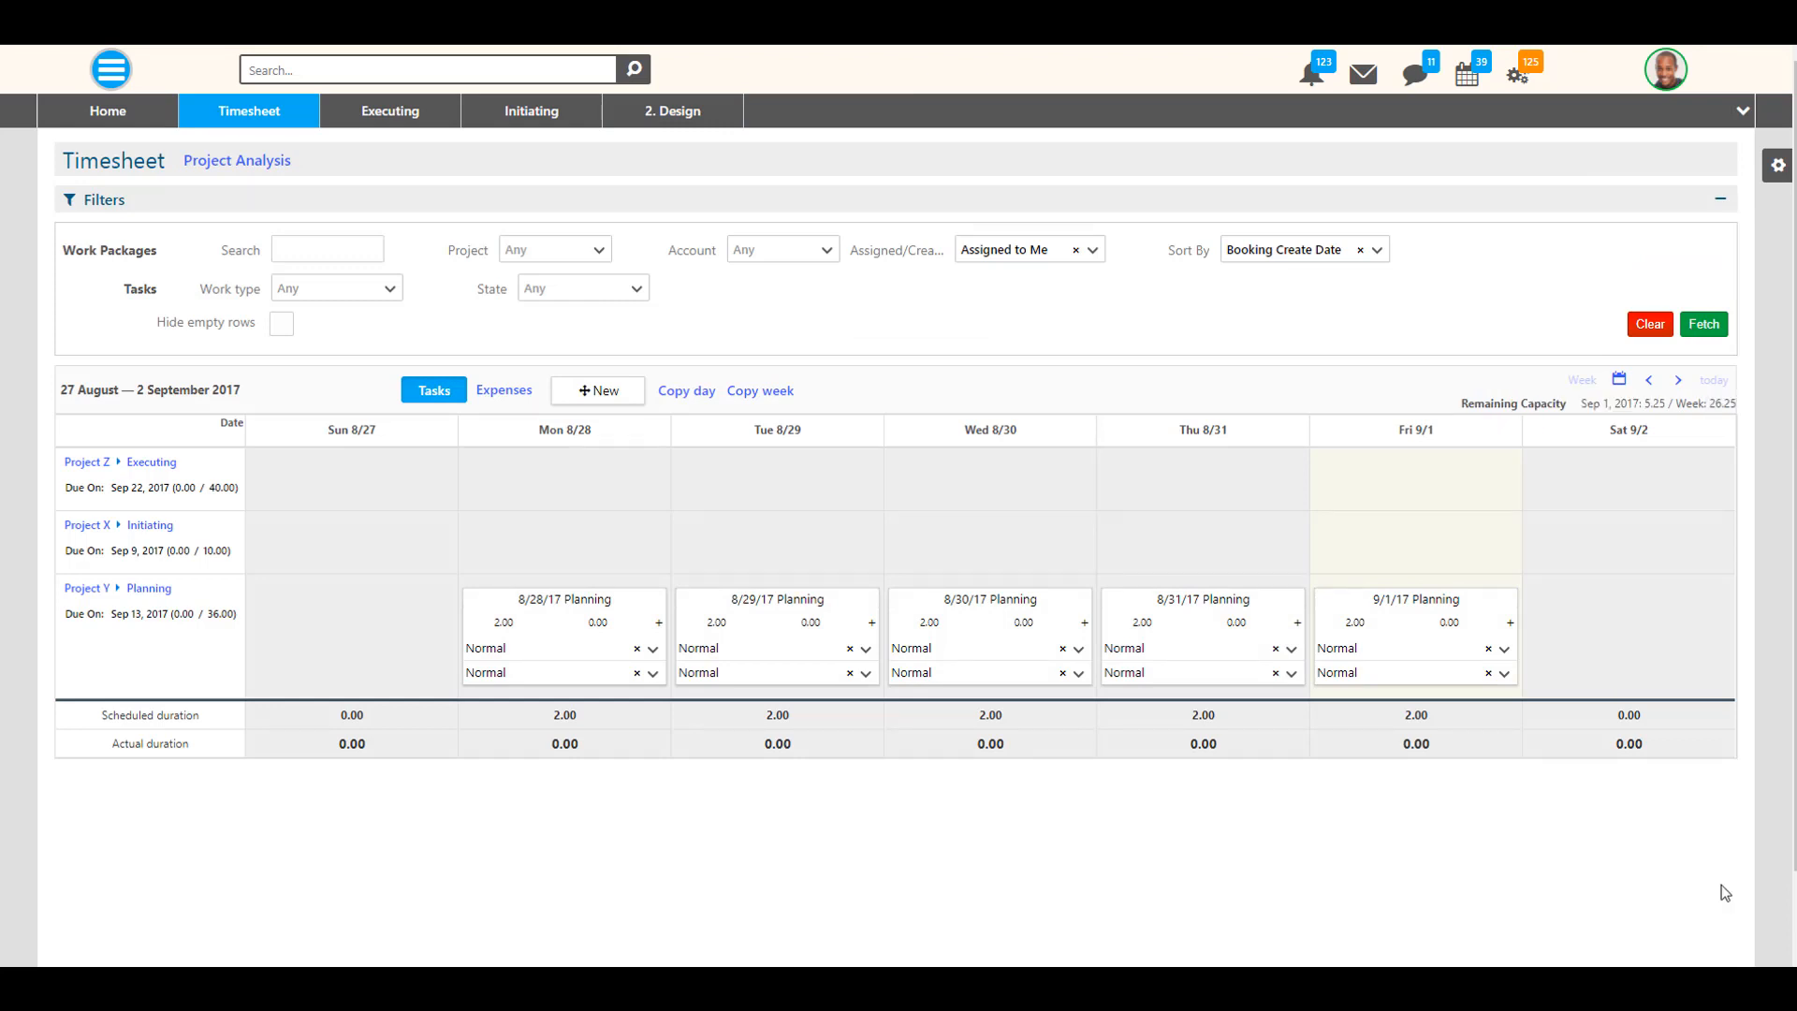
click(670, 125)
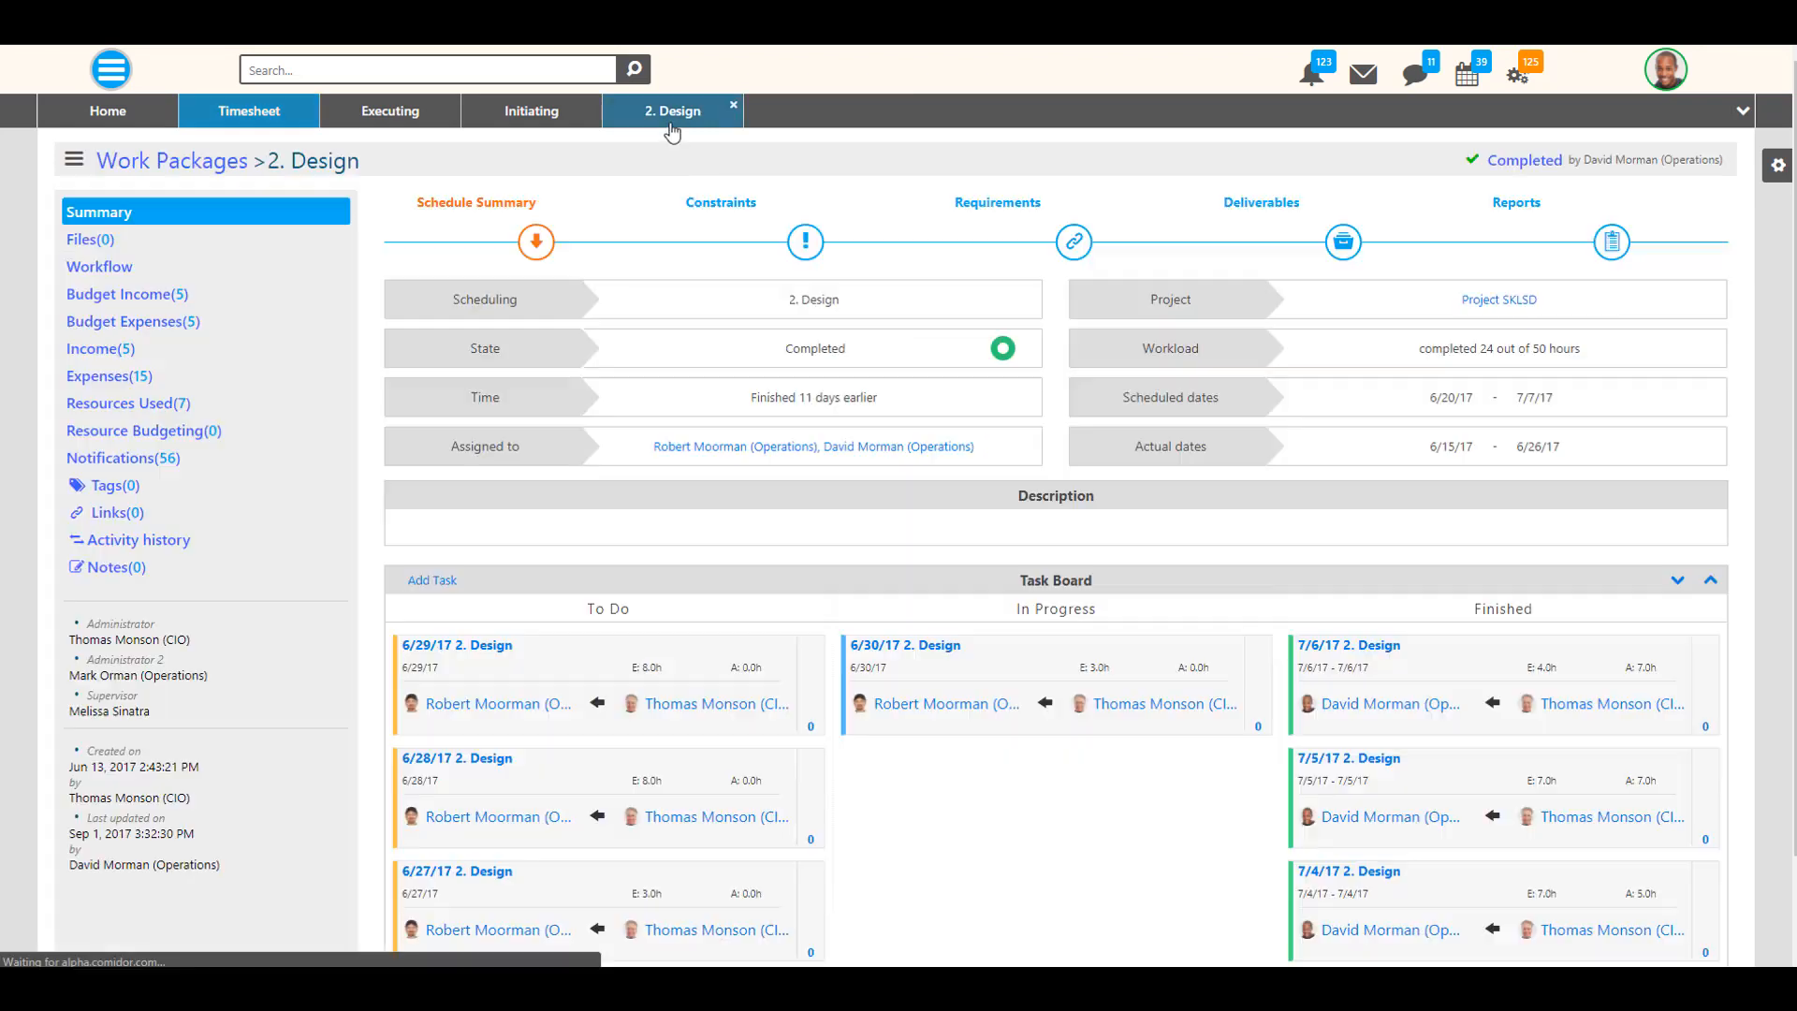
click(1502, 167)
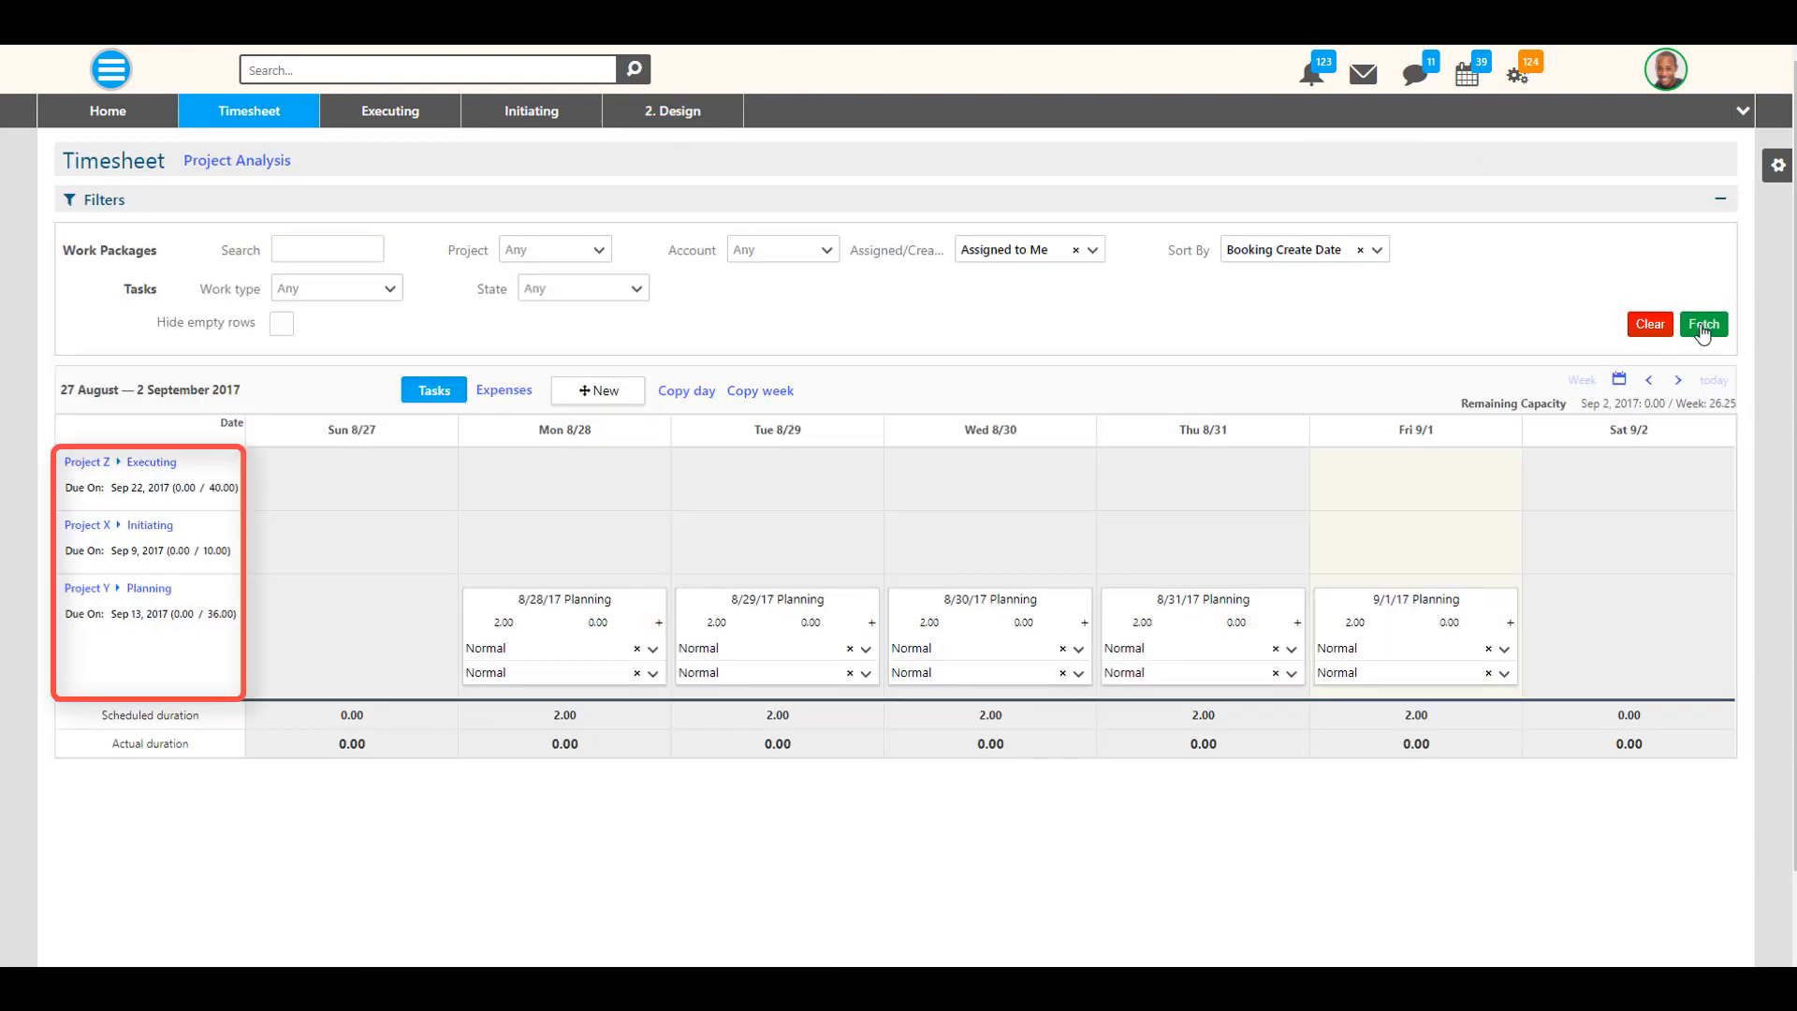
click(1697, 322)
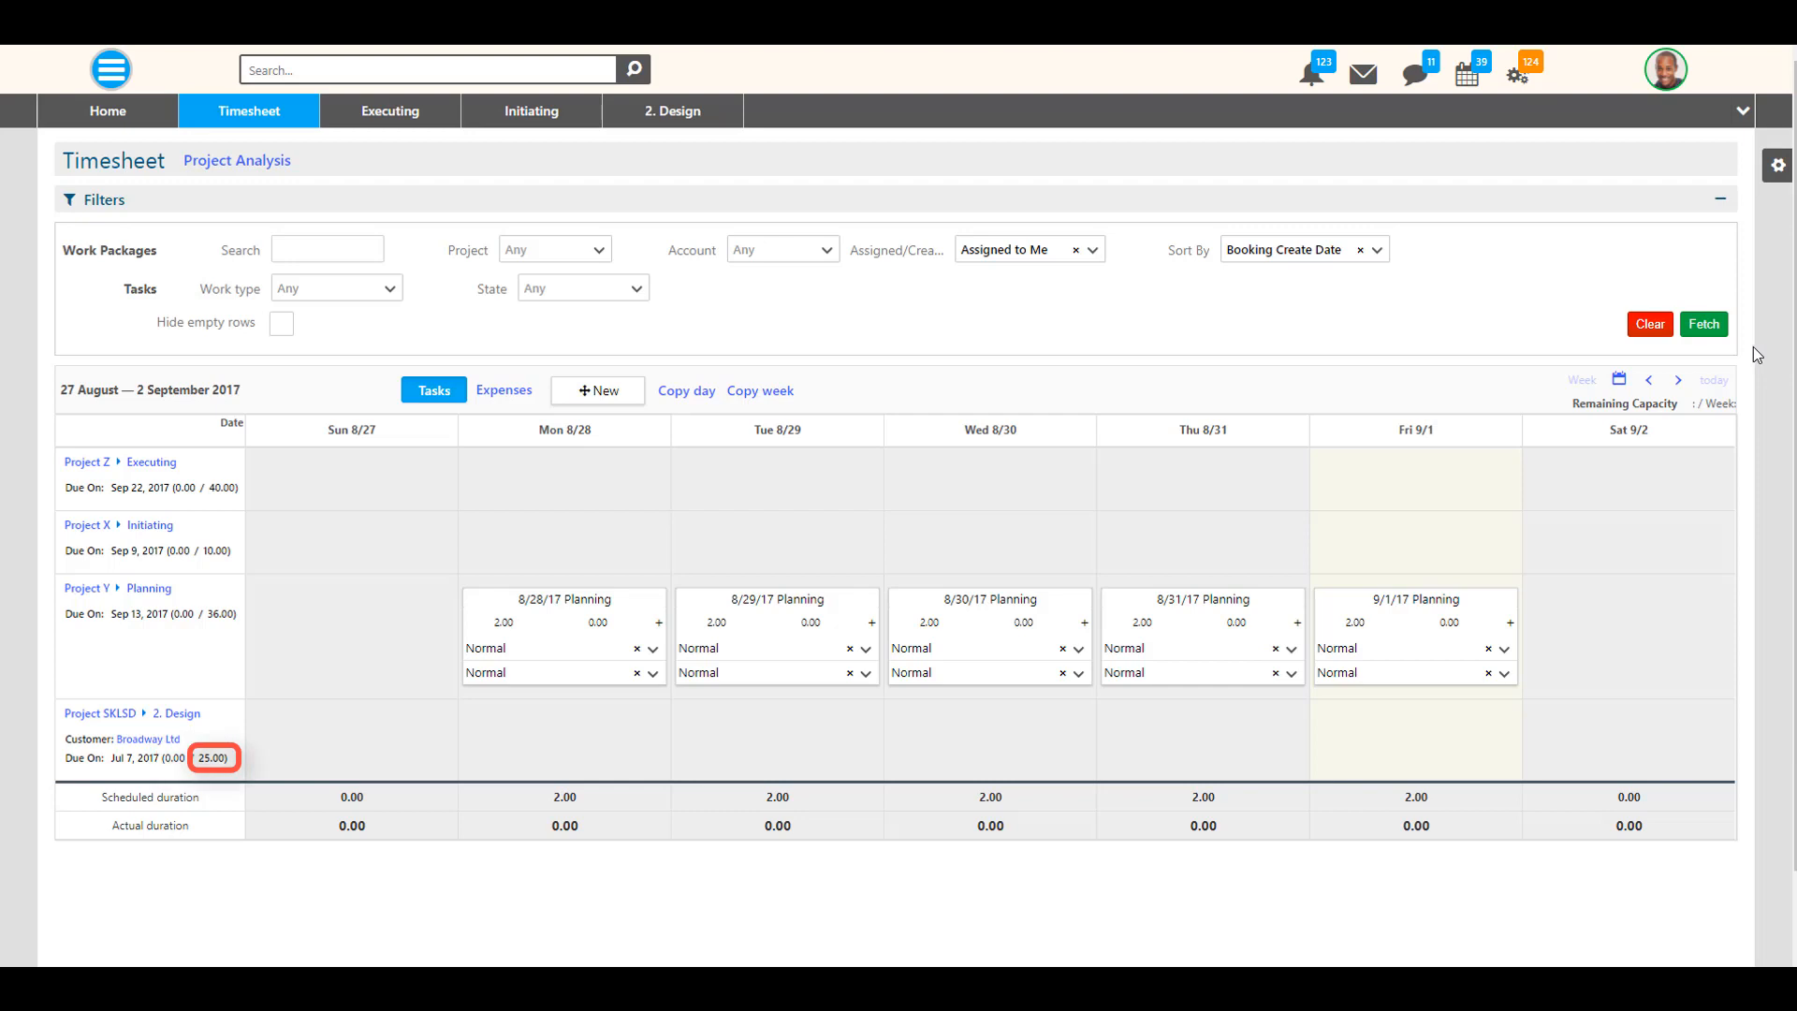
- Browse the timesheet weeks of 20–26 August and 3–9 September 2017, and return to the current week
click(1678, 382)
click(1649, 383)
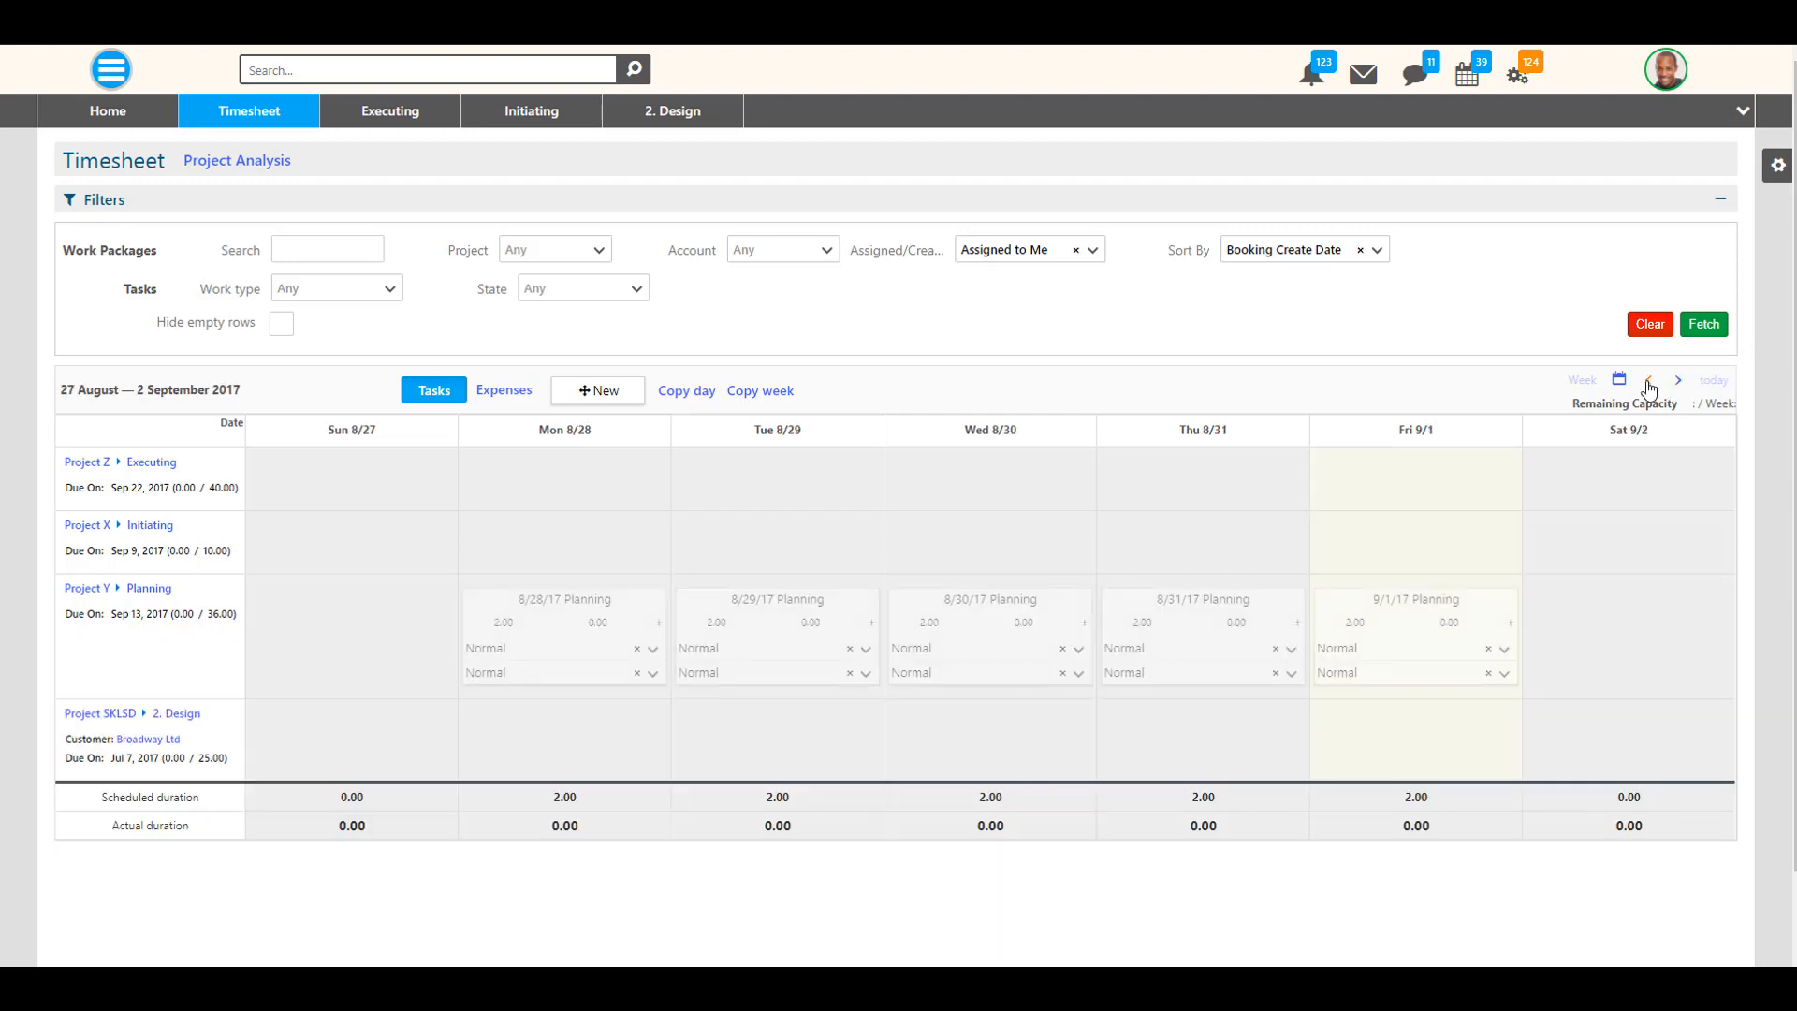
click(1649, 383)
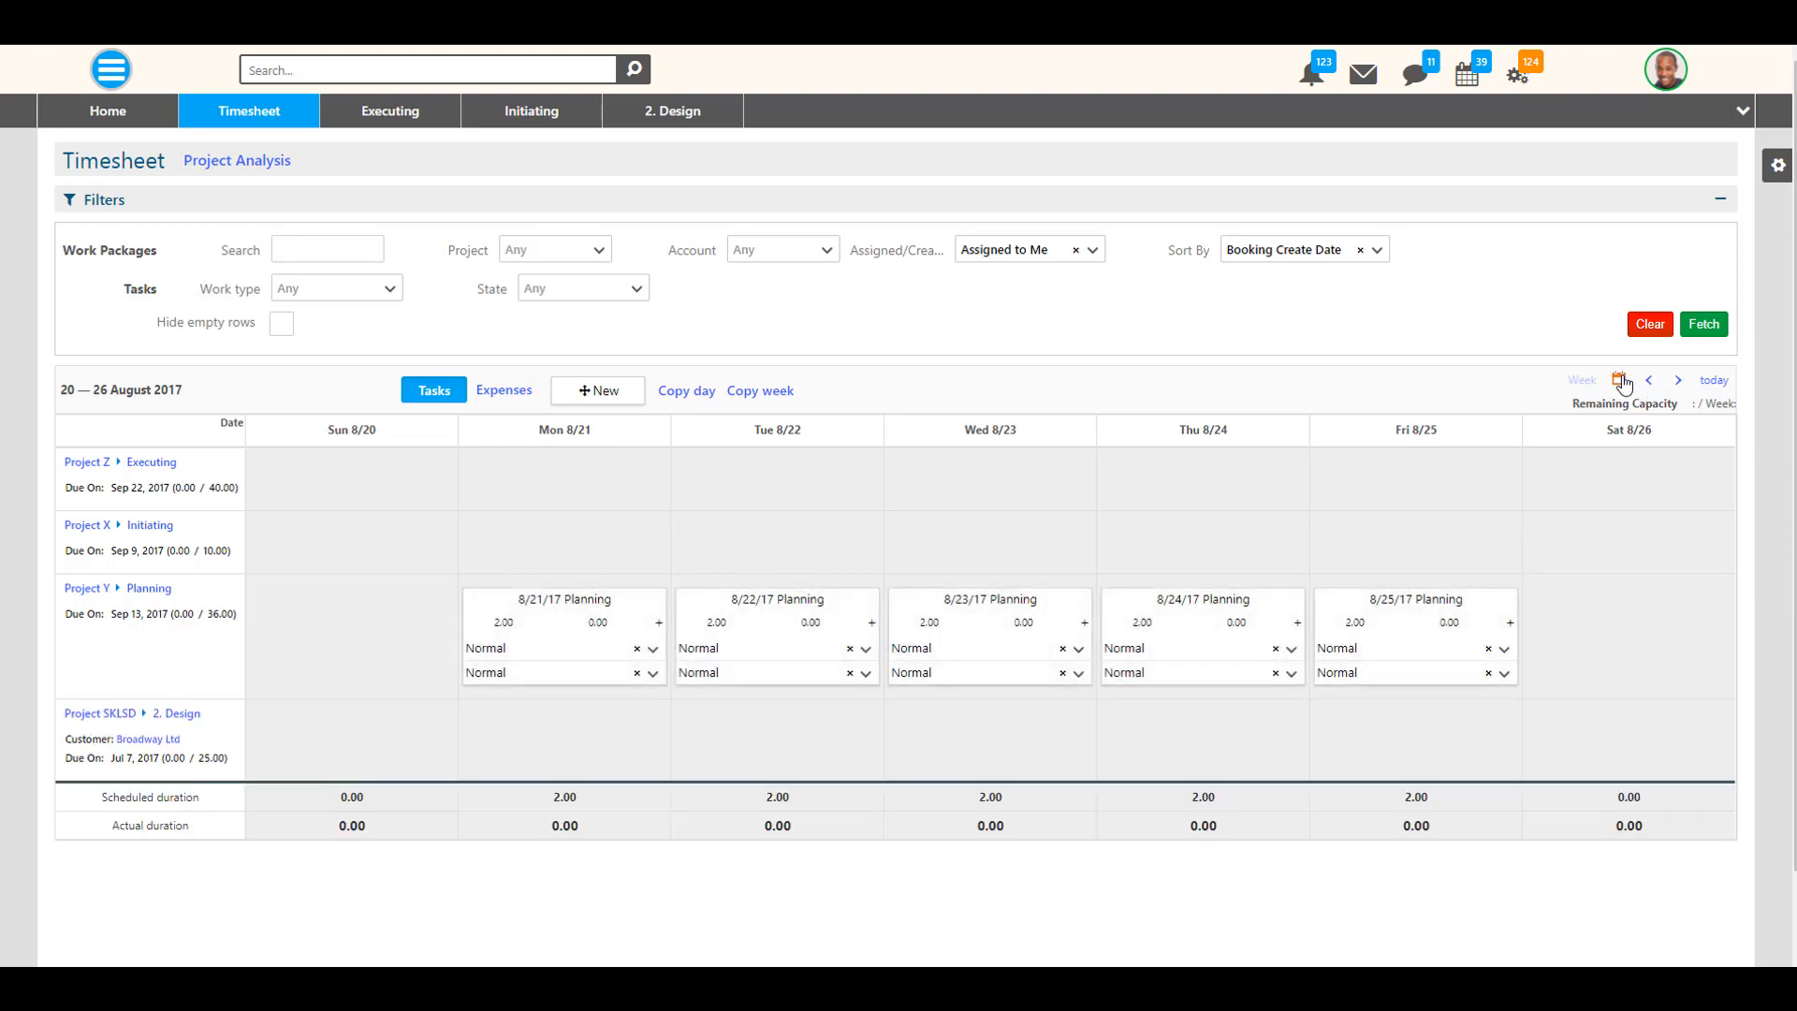
click(1617, 379)
click(1630, 504)
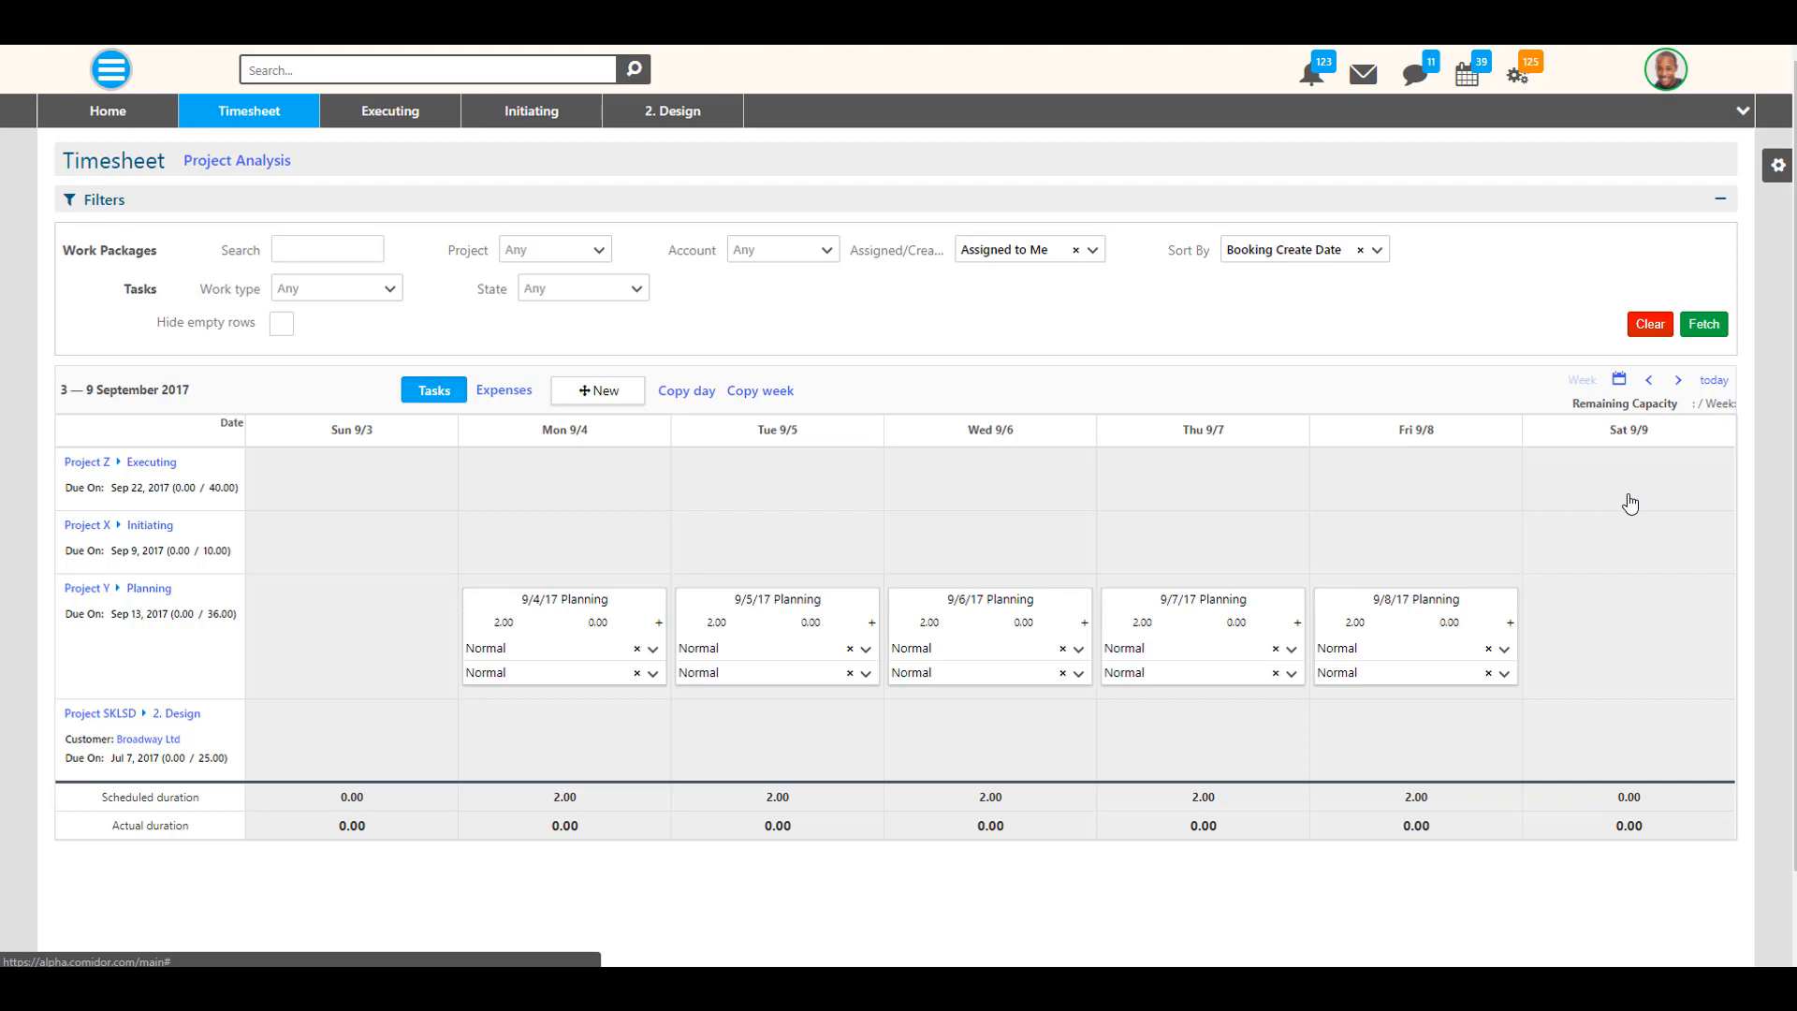
click(1708, 382)
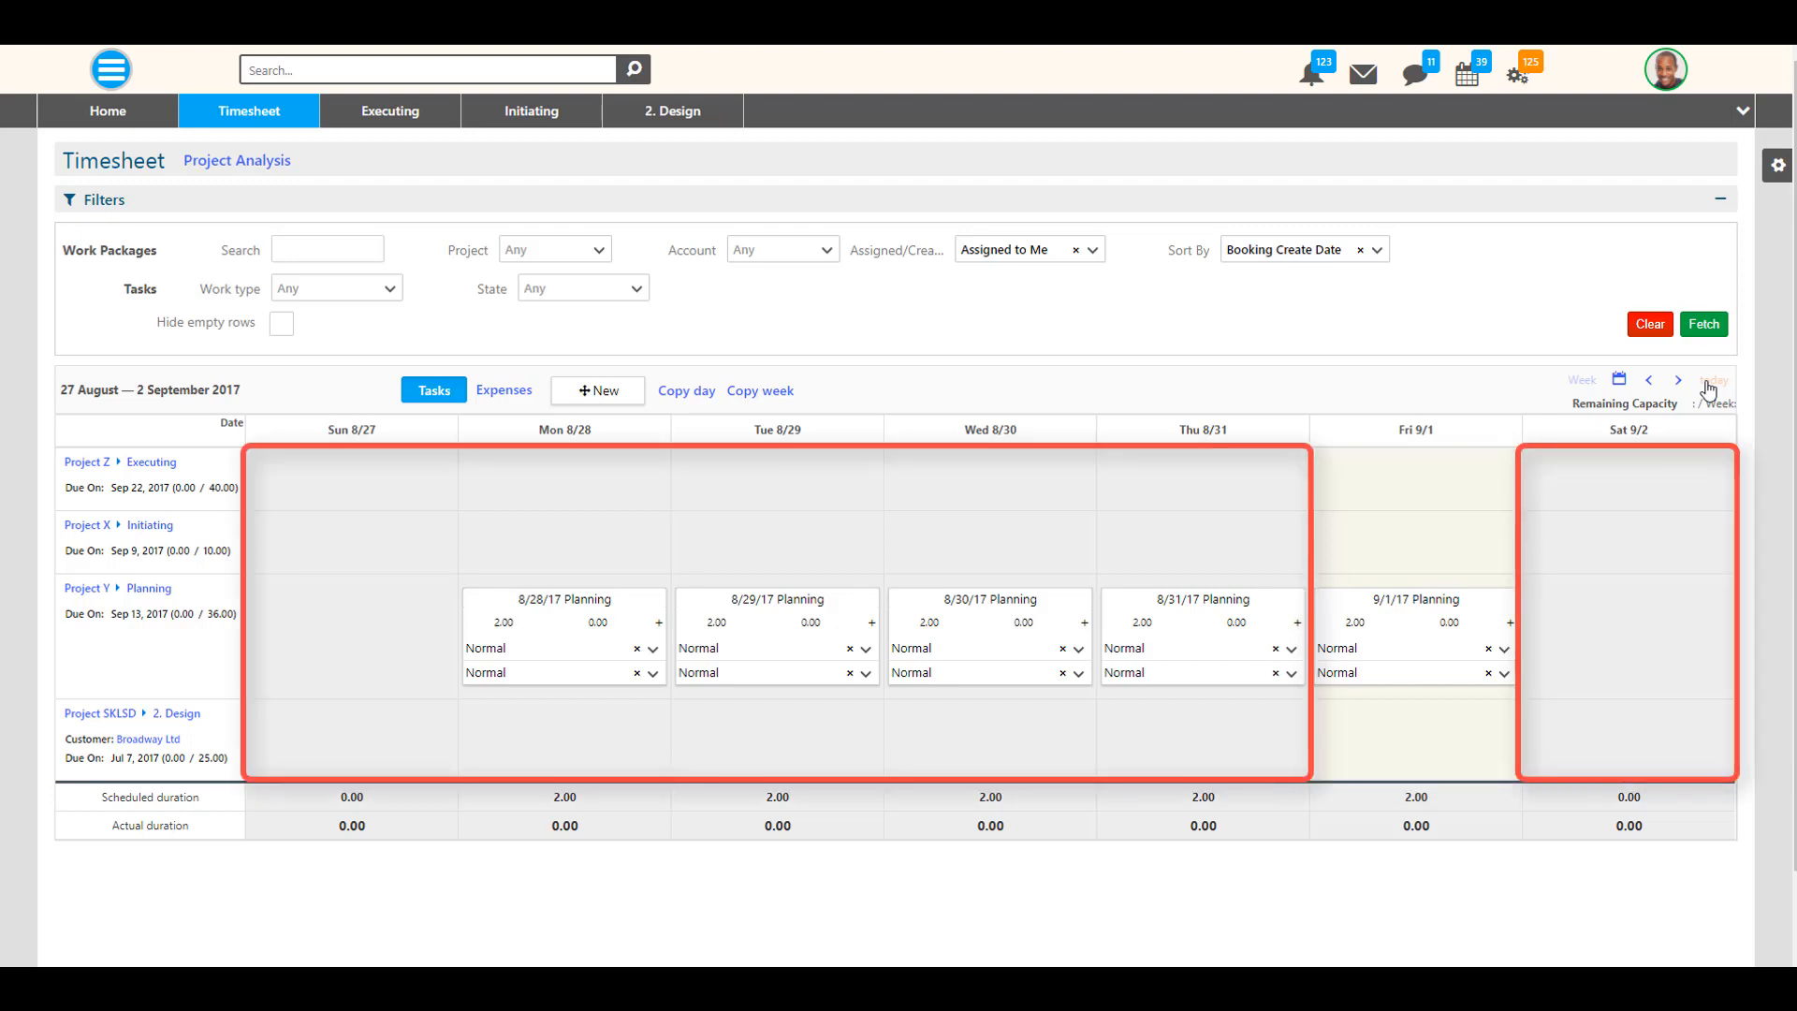
- View the timesheet week of 4–10 June 2017 and return to the current week
click(1618, 379)
click(1600, 503)
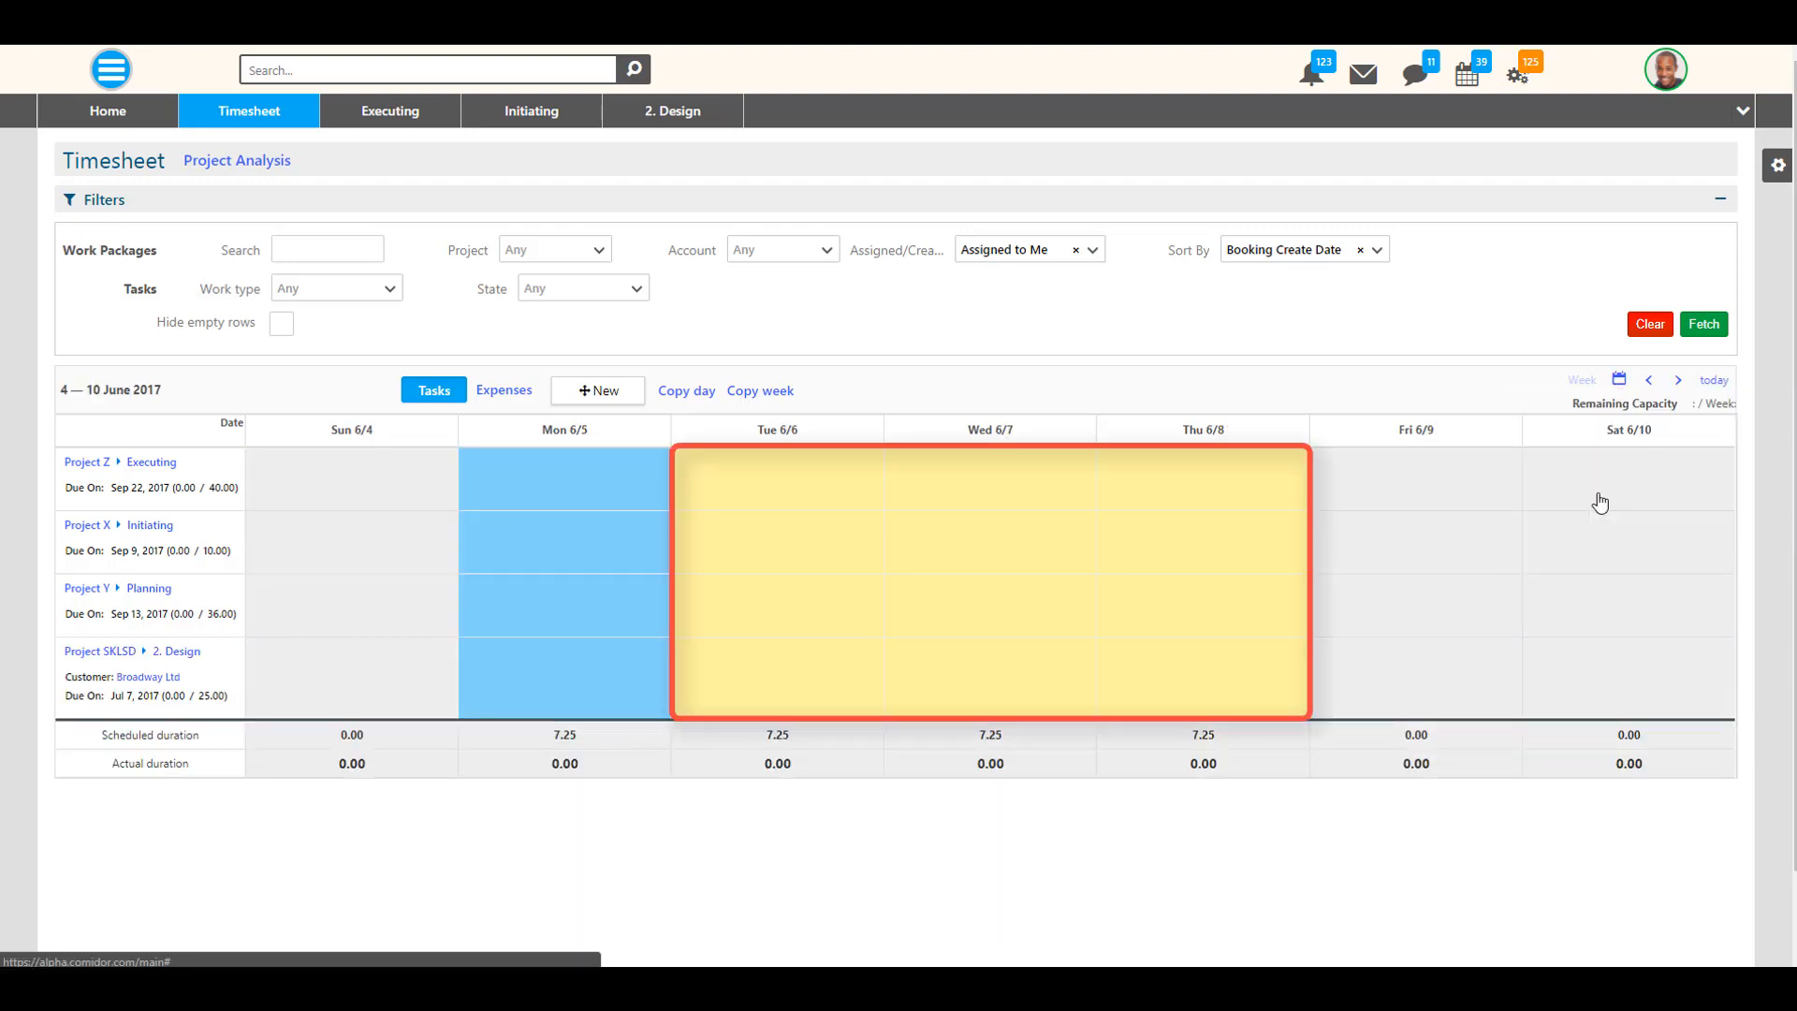
click(1718, 382)
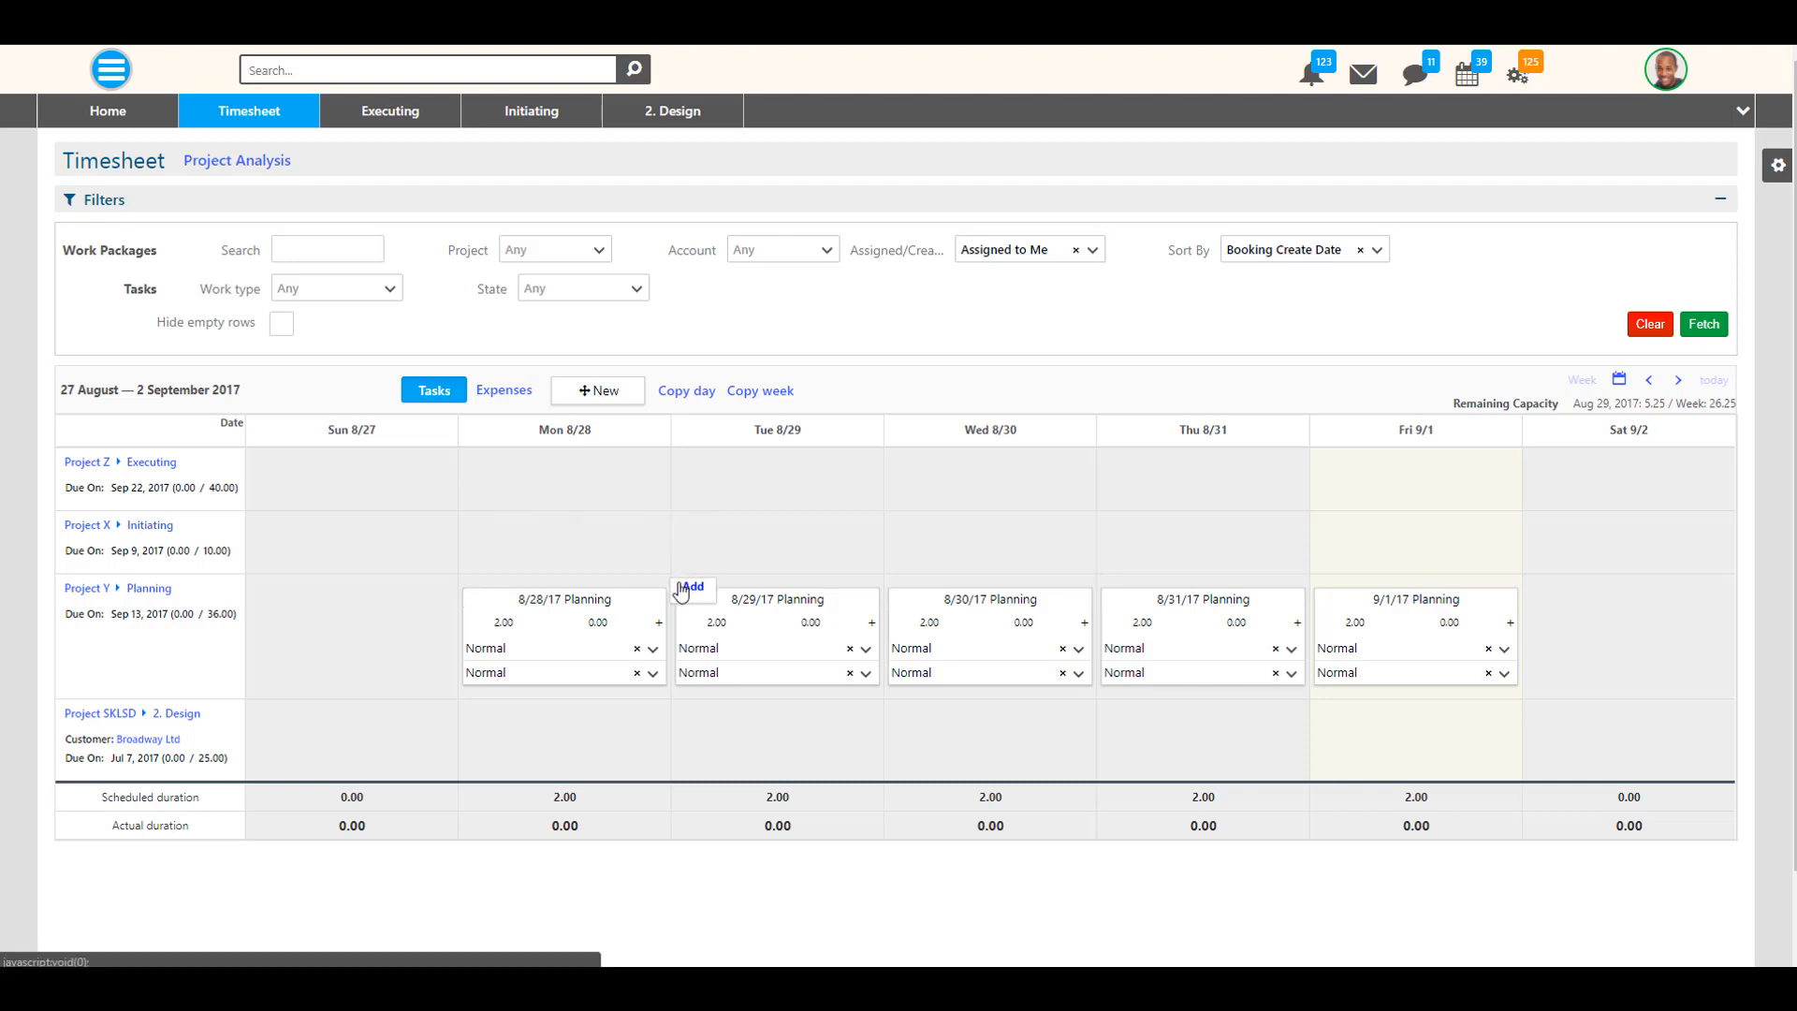
- Add a Monday 8/28 task to Project X's Initiating work package and name it "Initiating 28/8"
drag(610, 393, 550, 550)
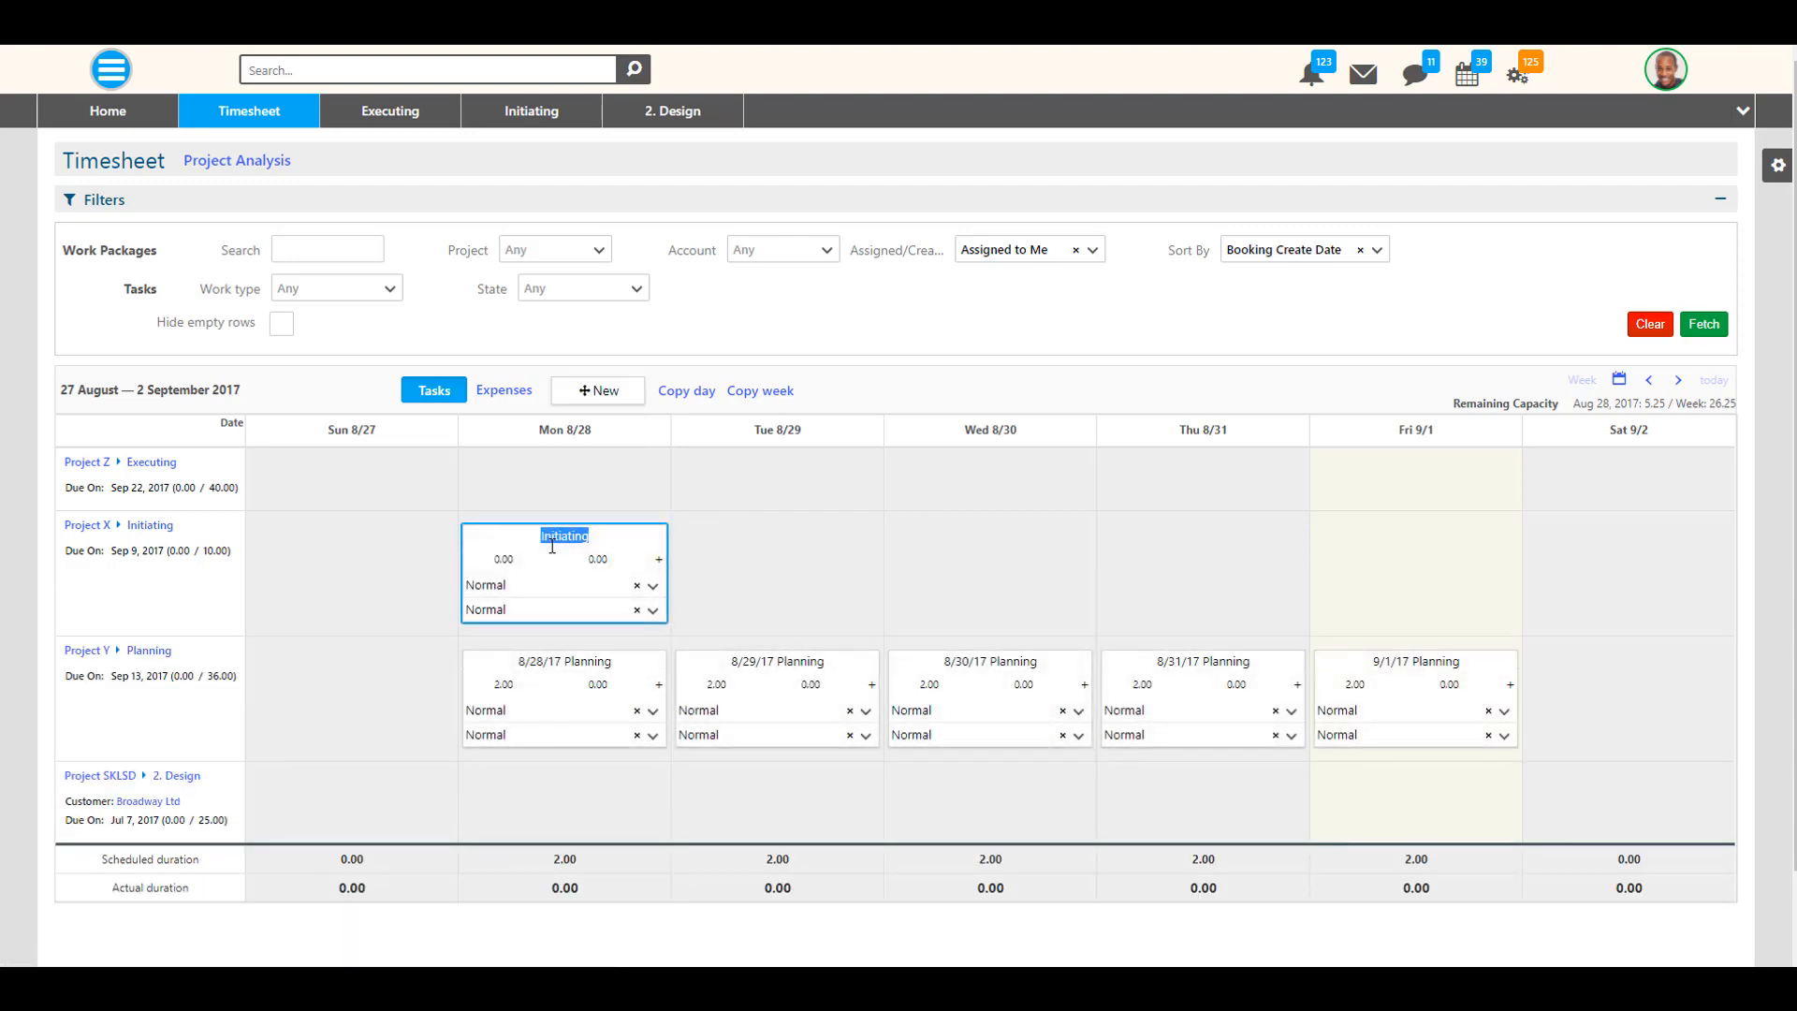
click(590, 536)
text(28/)
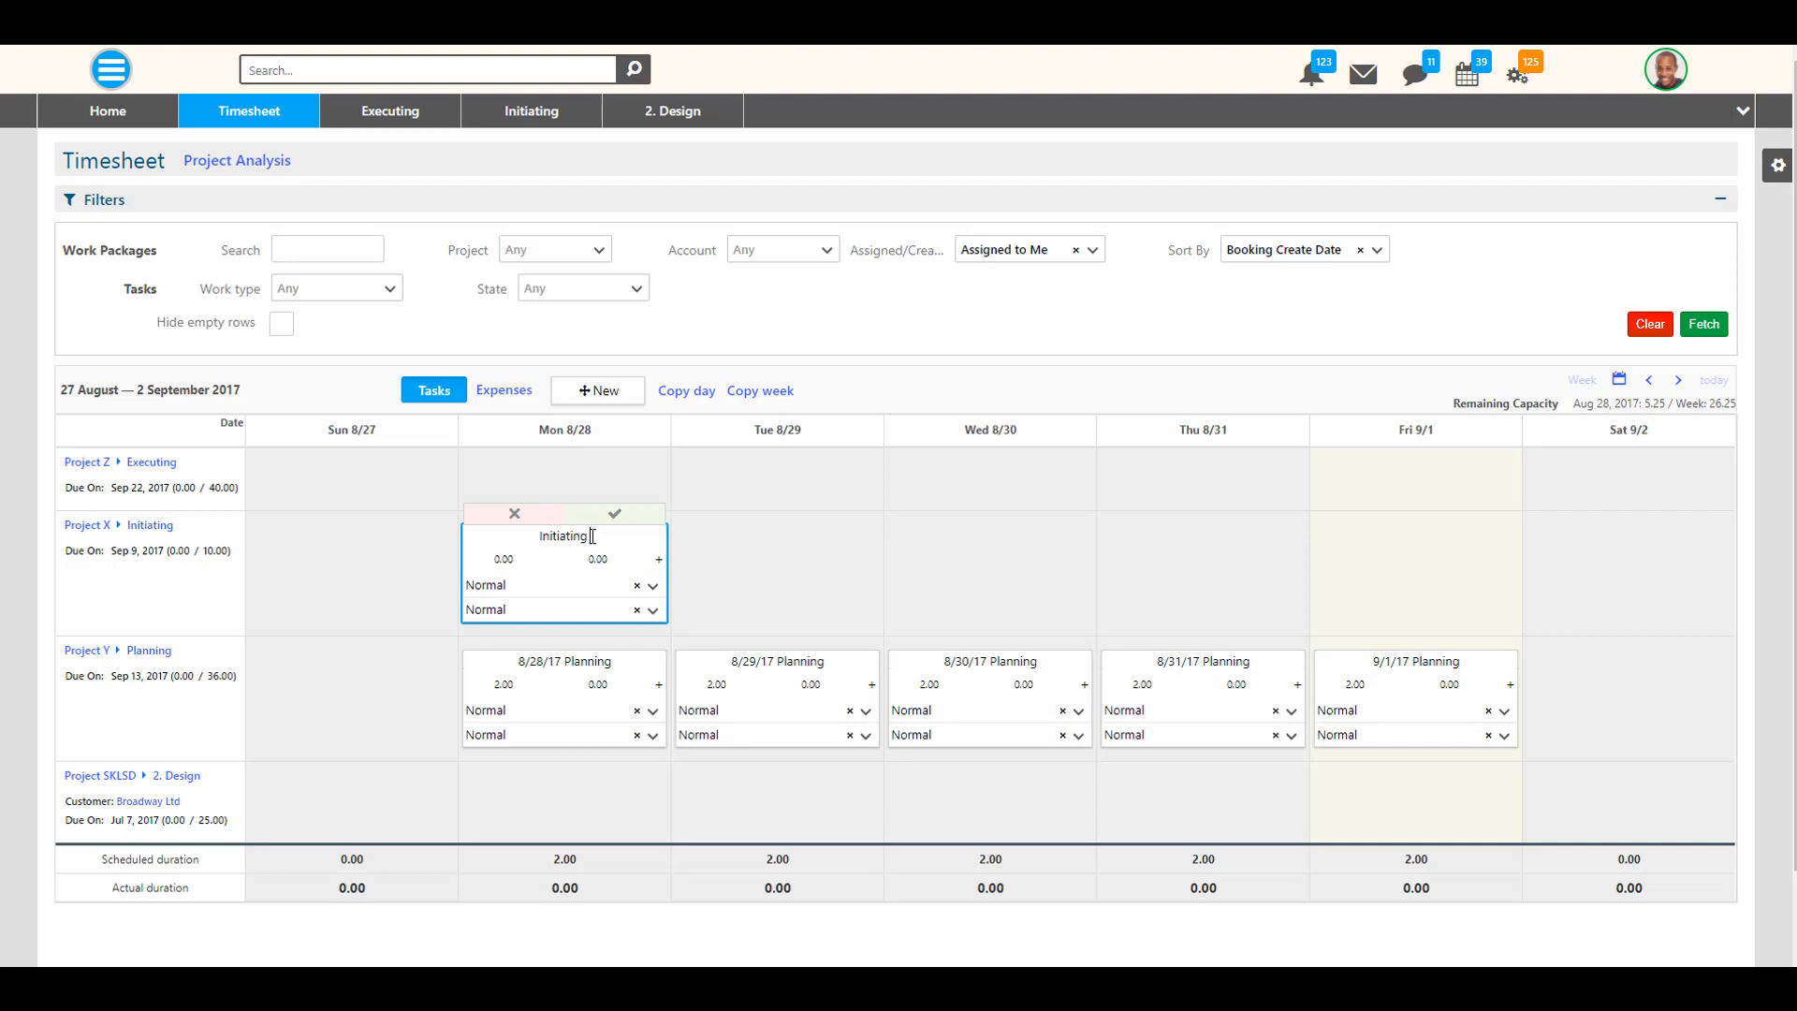
text(8)
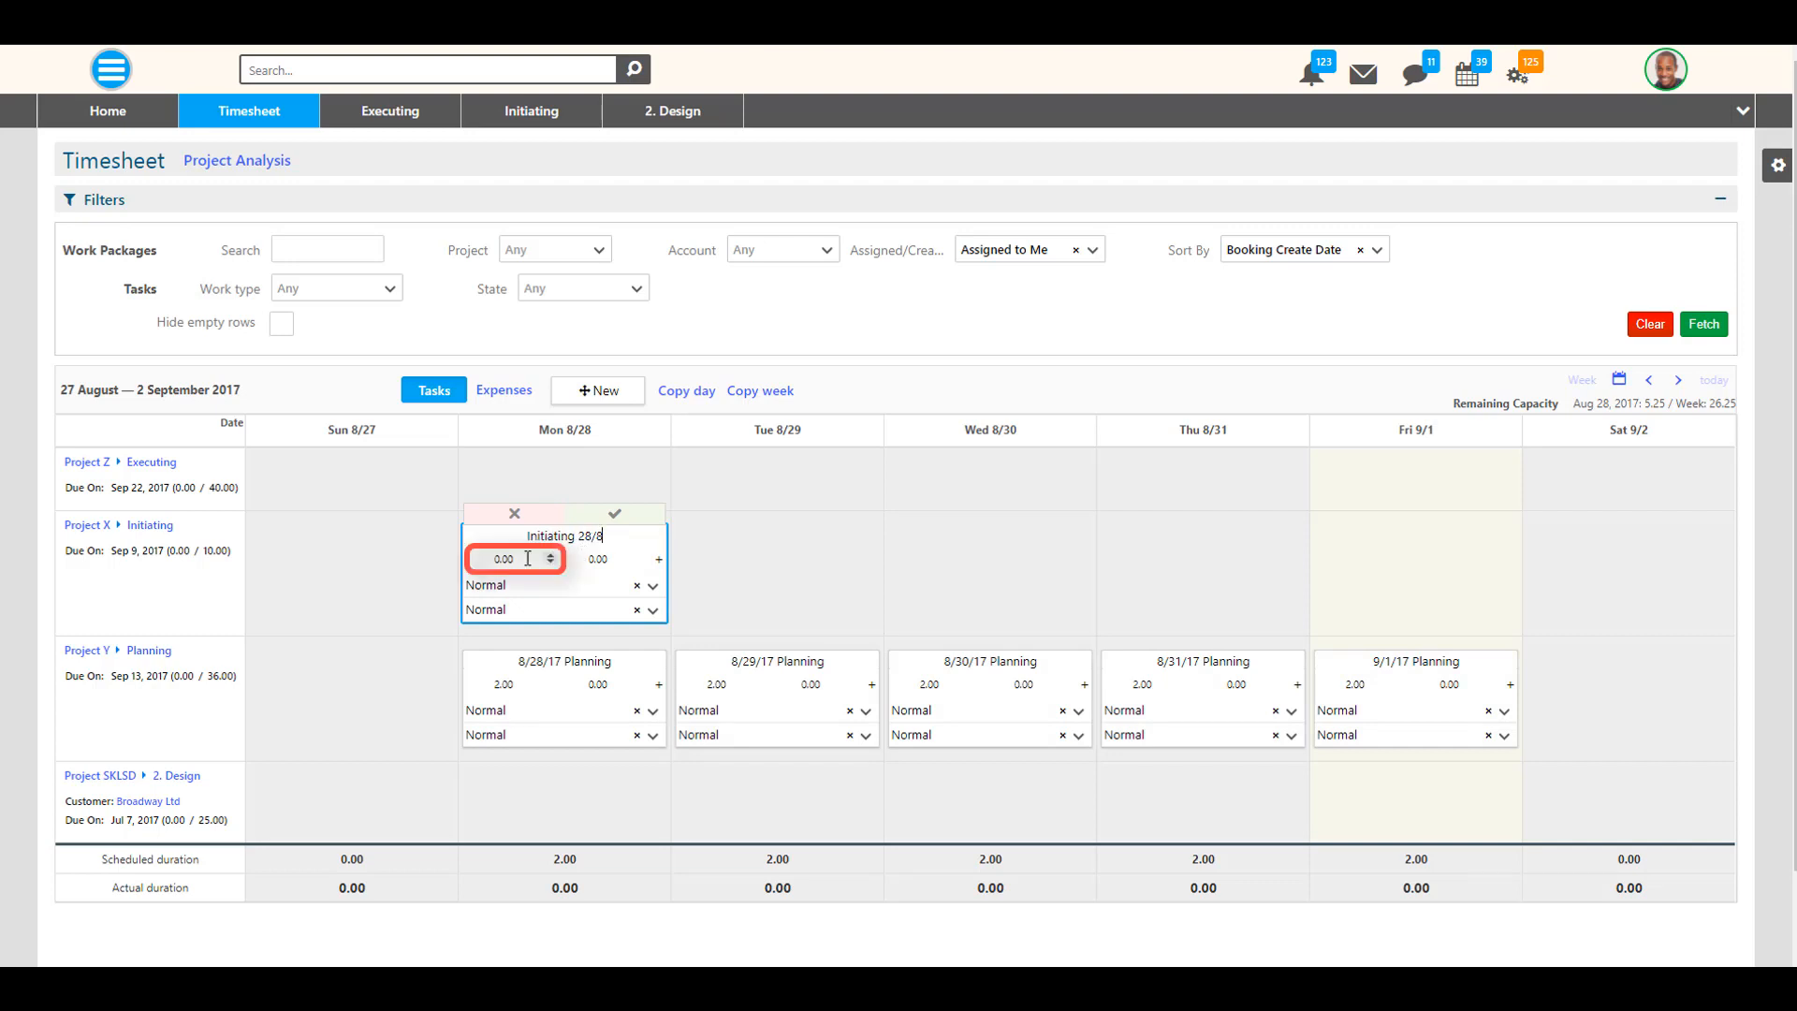
- Set the Initiating 28/8 task to 3.00 scheduled hours and 4.00 actual hours, and view its work type options
drag(495, 560, 595, 559)
text(3)
text(4)
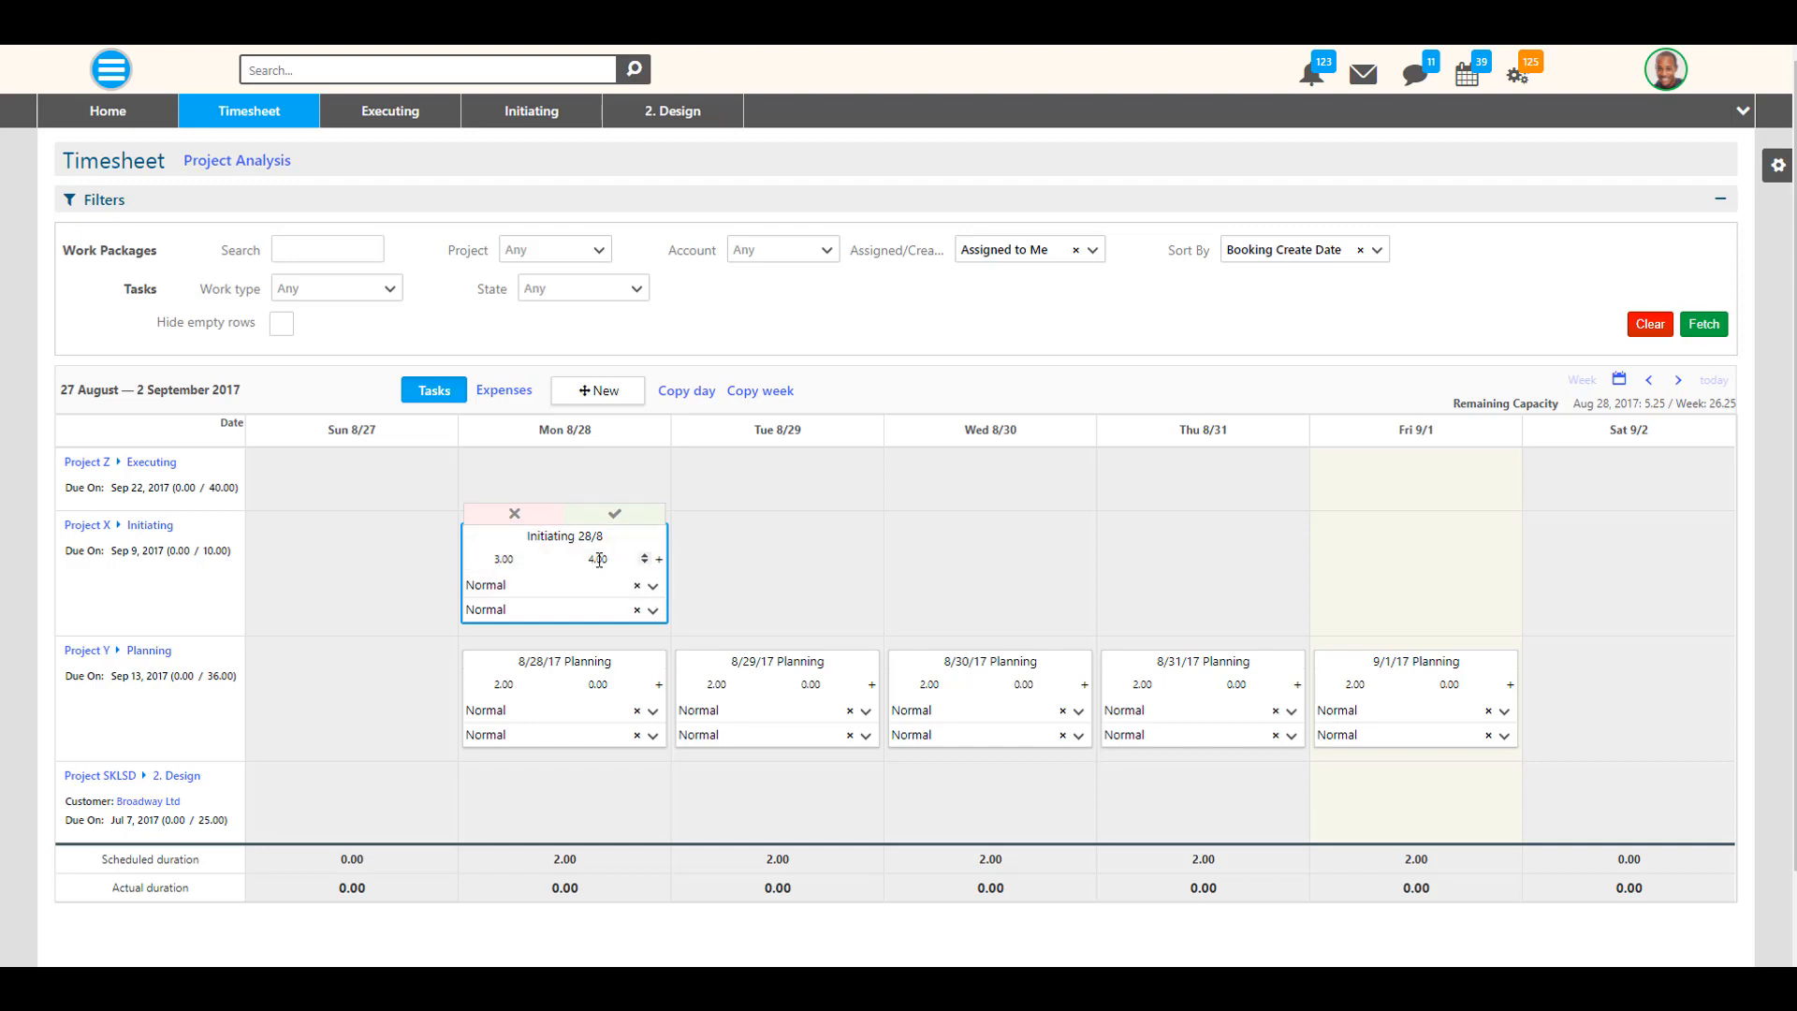
click(653, 587)
click(653, 589)
click(656, 611)
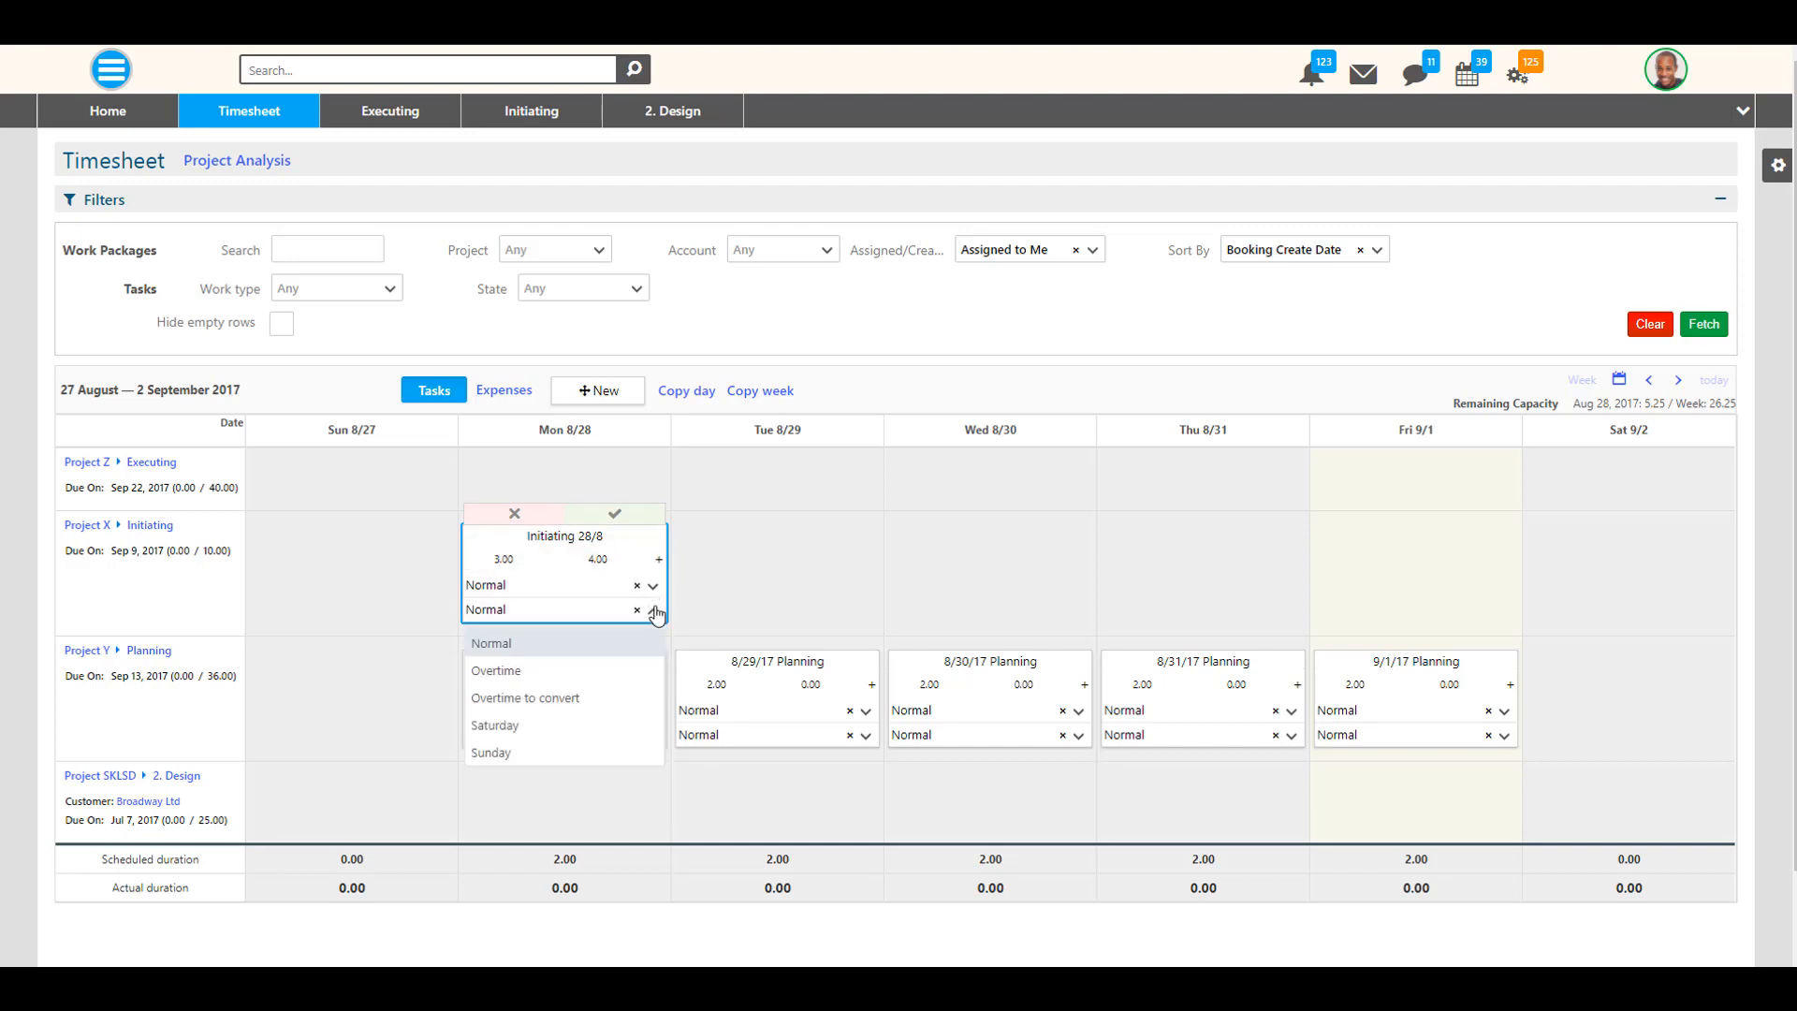
- Rename Project Y's Monday 8/28 task "8/28/17 Planning: Draft" and set its actual duration to 1.00
click(613, 661)
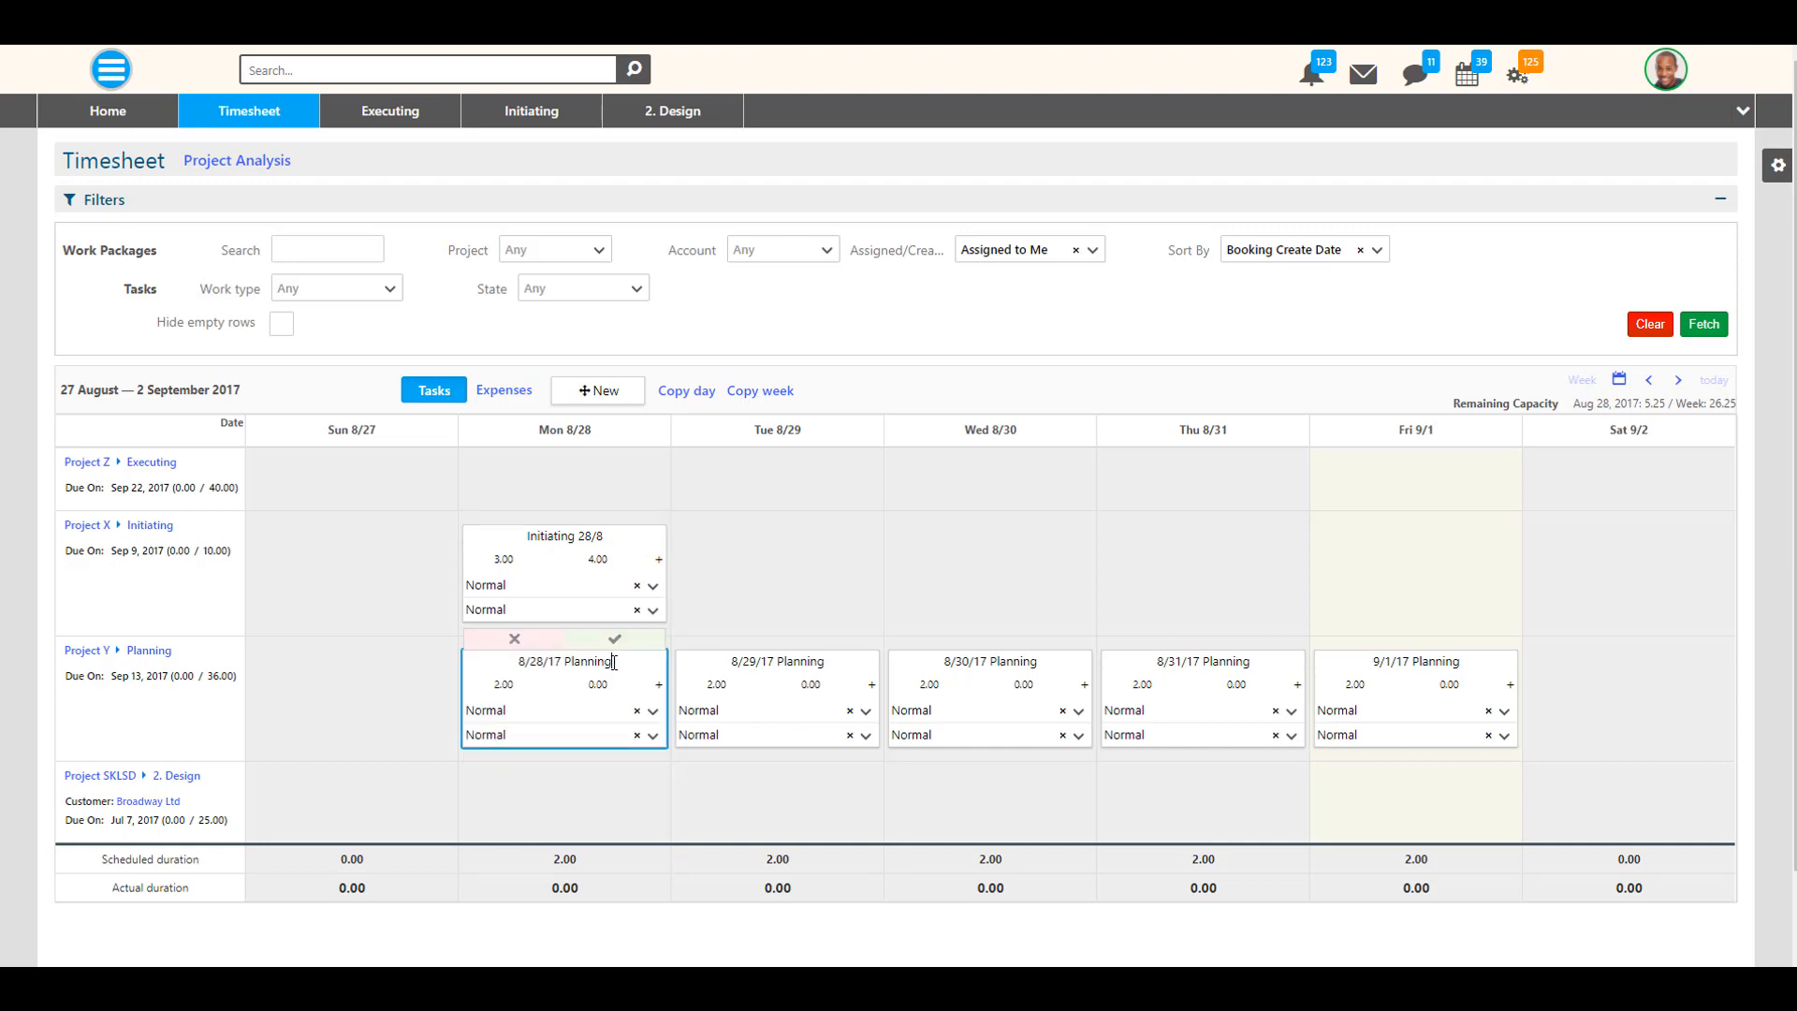
text(: Draft)
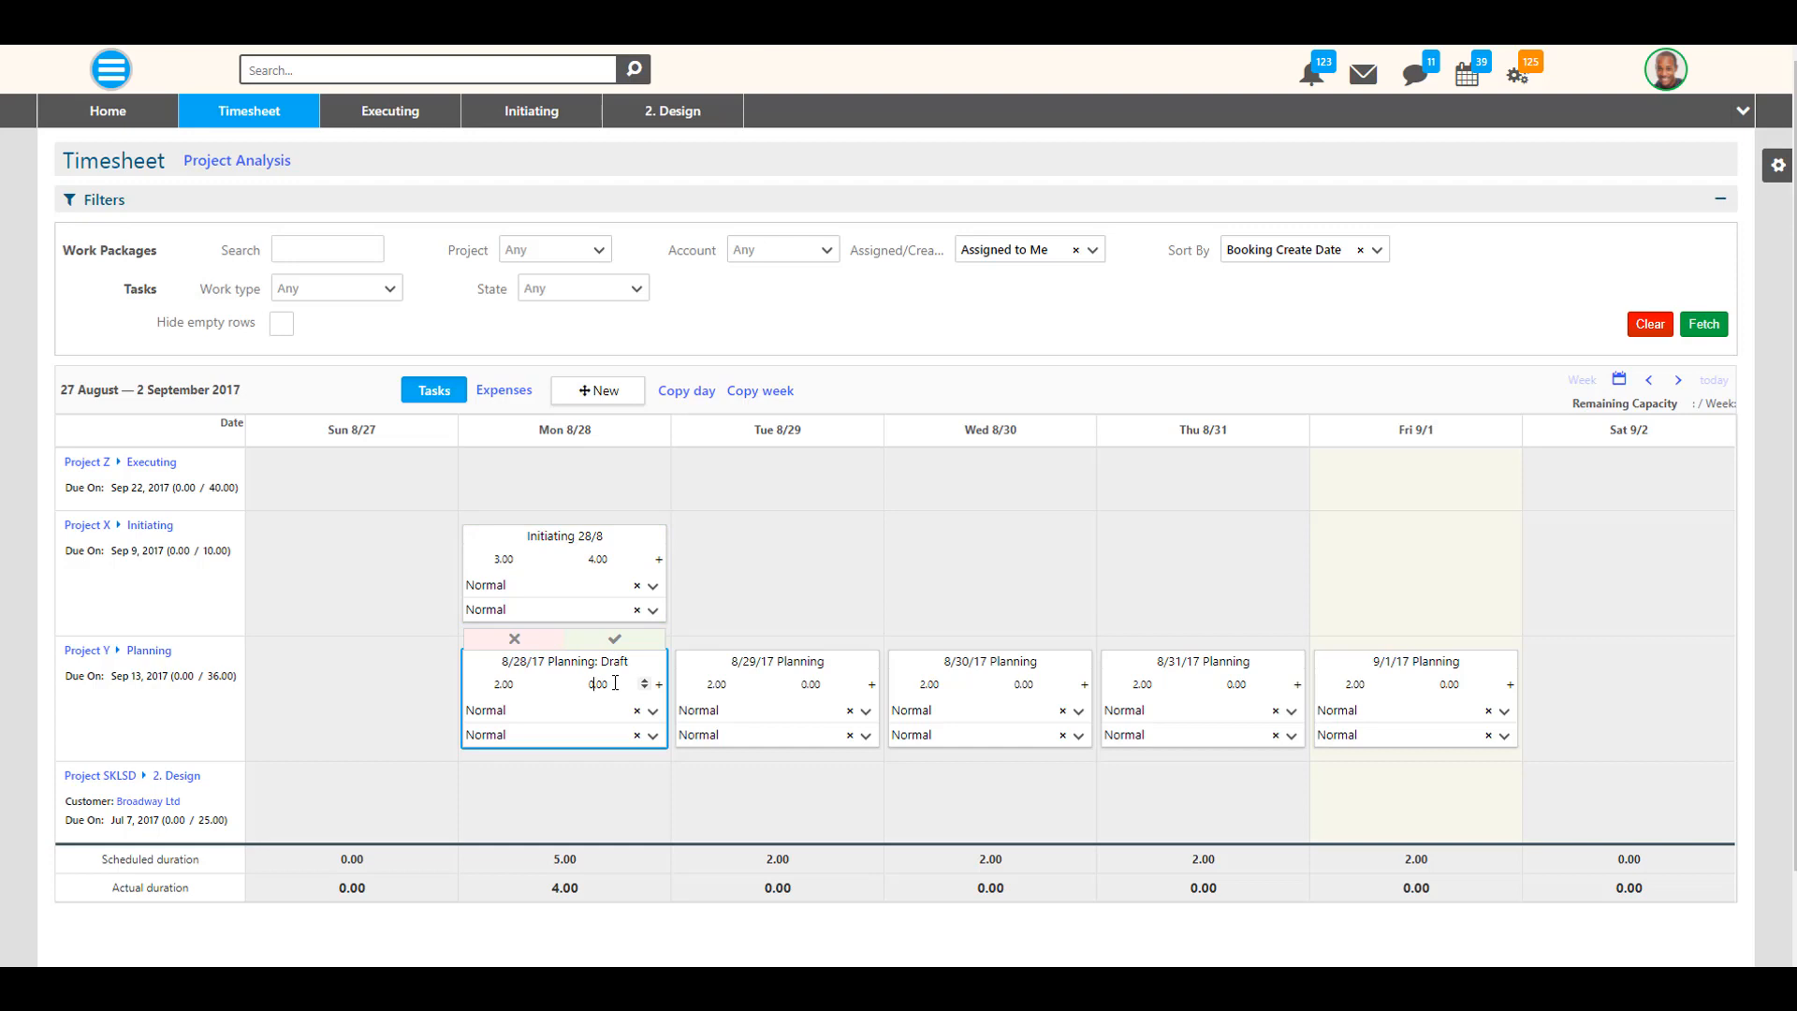
text(1)
click(639, 771)
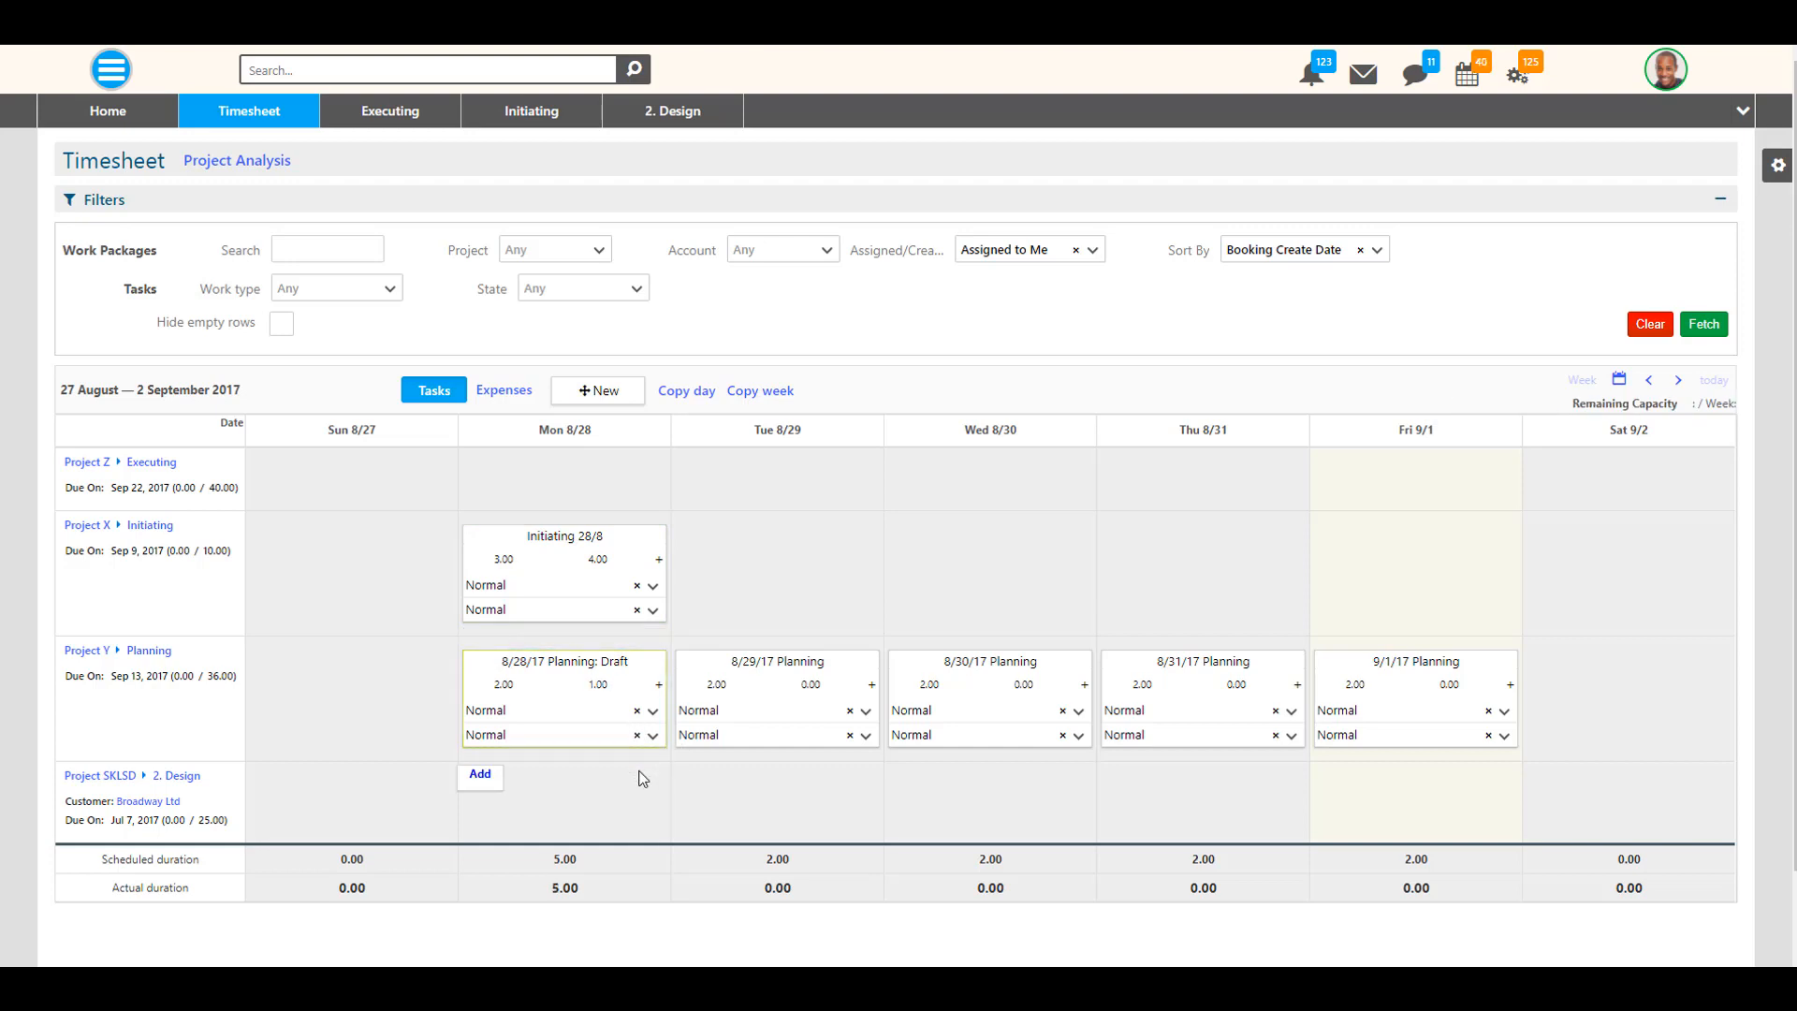
- Delete Project Y's Tuesday 8/29 Planning task and mark both Monday 8/28 tasks as completed
mouse_move(694, 668)
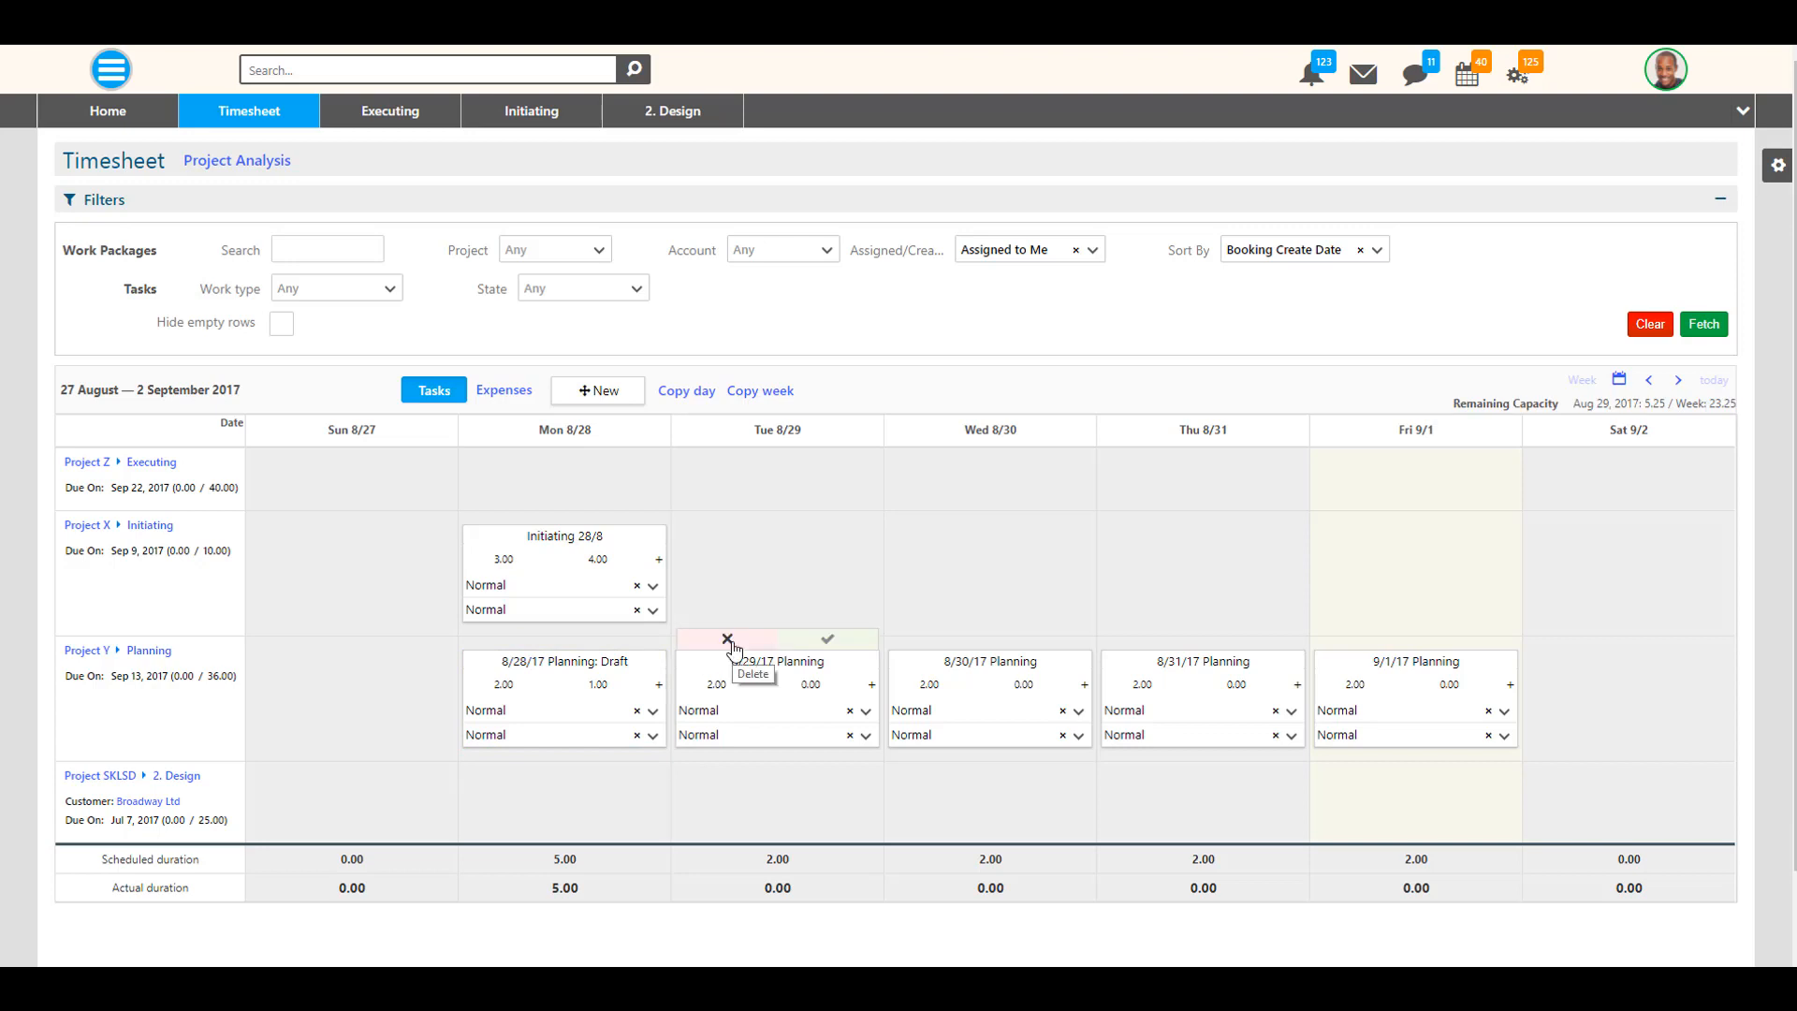
click(729, 641)
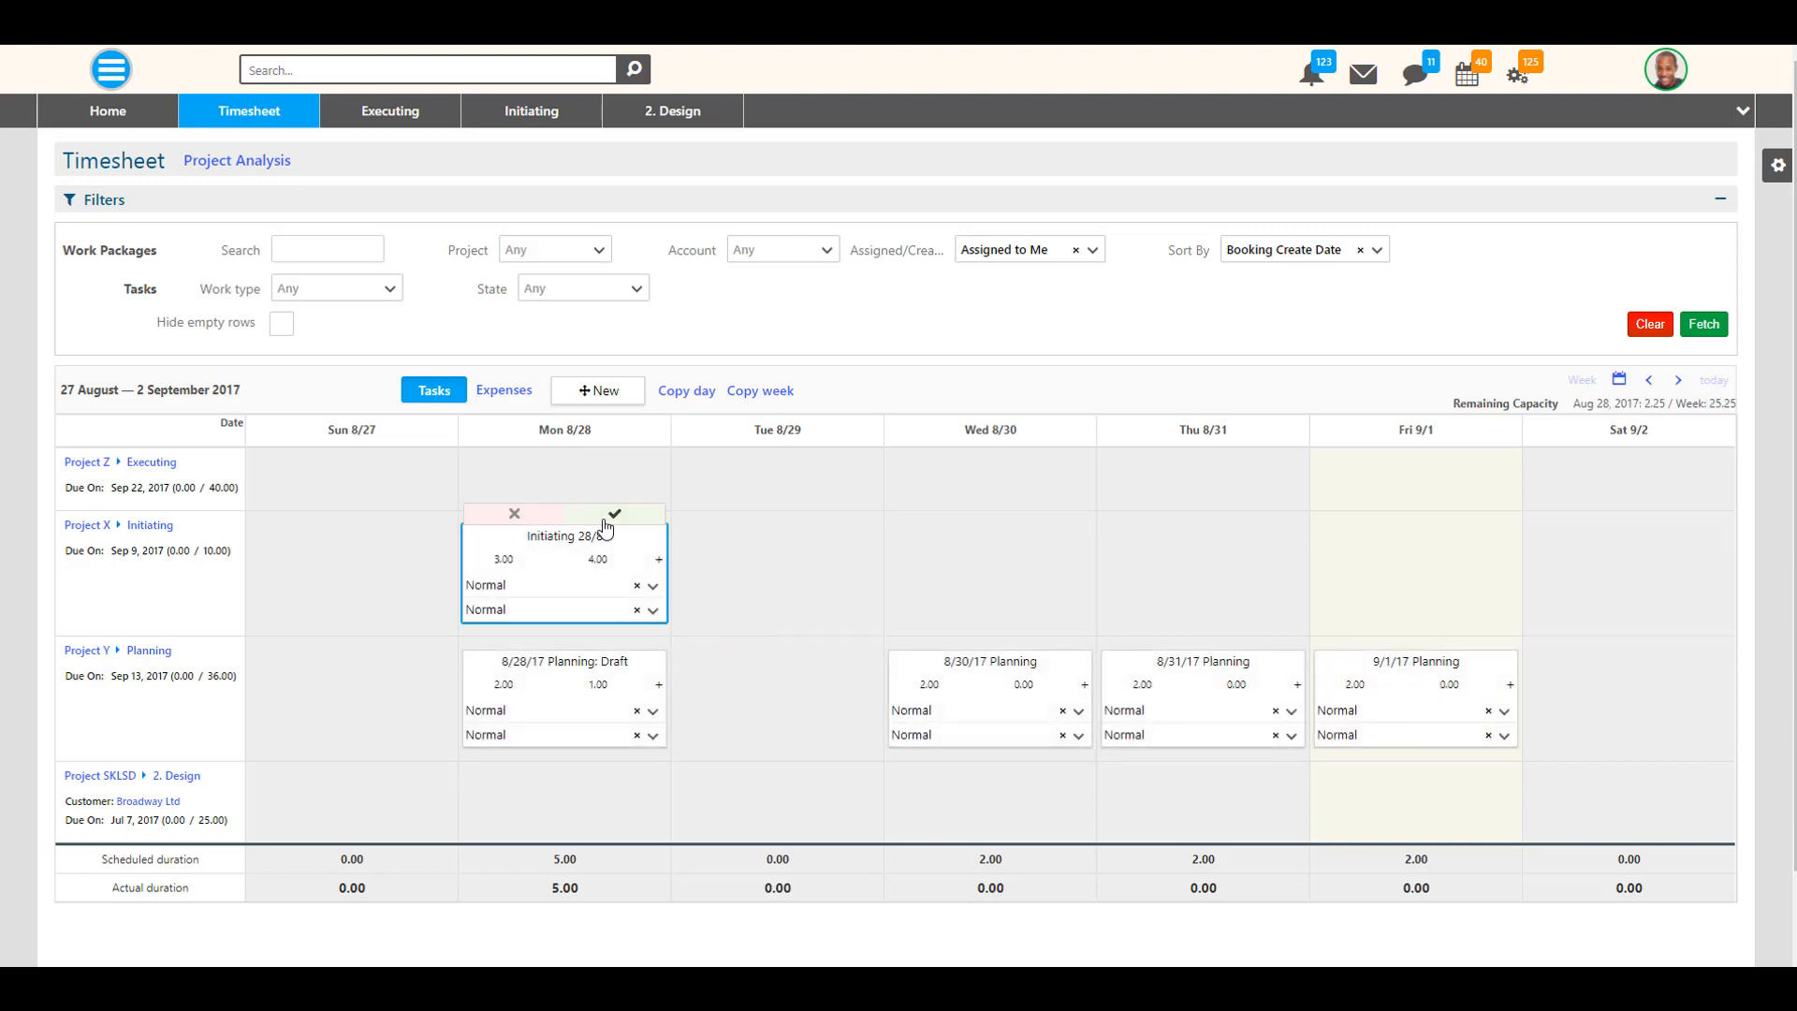
click(606, 517)
click(607, 638)
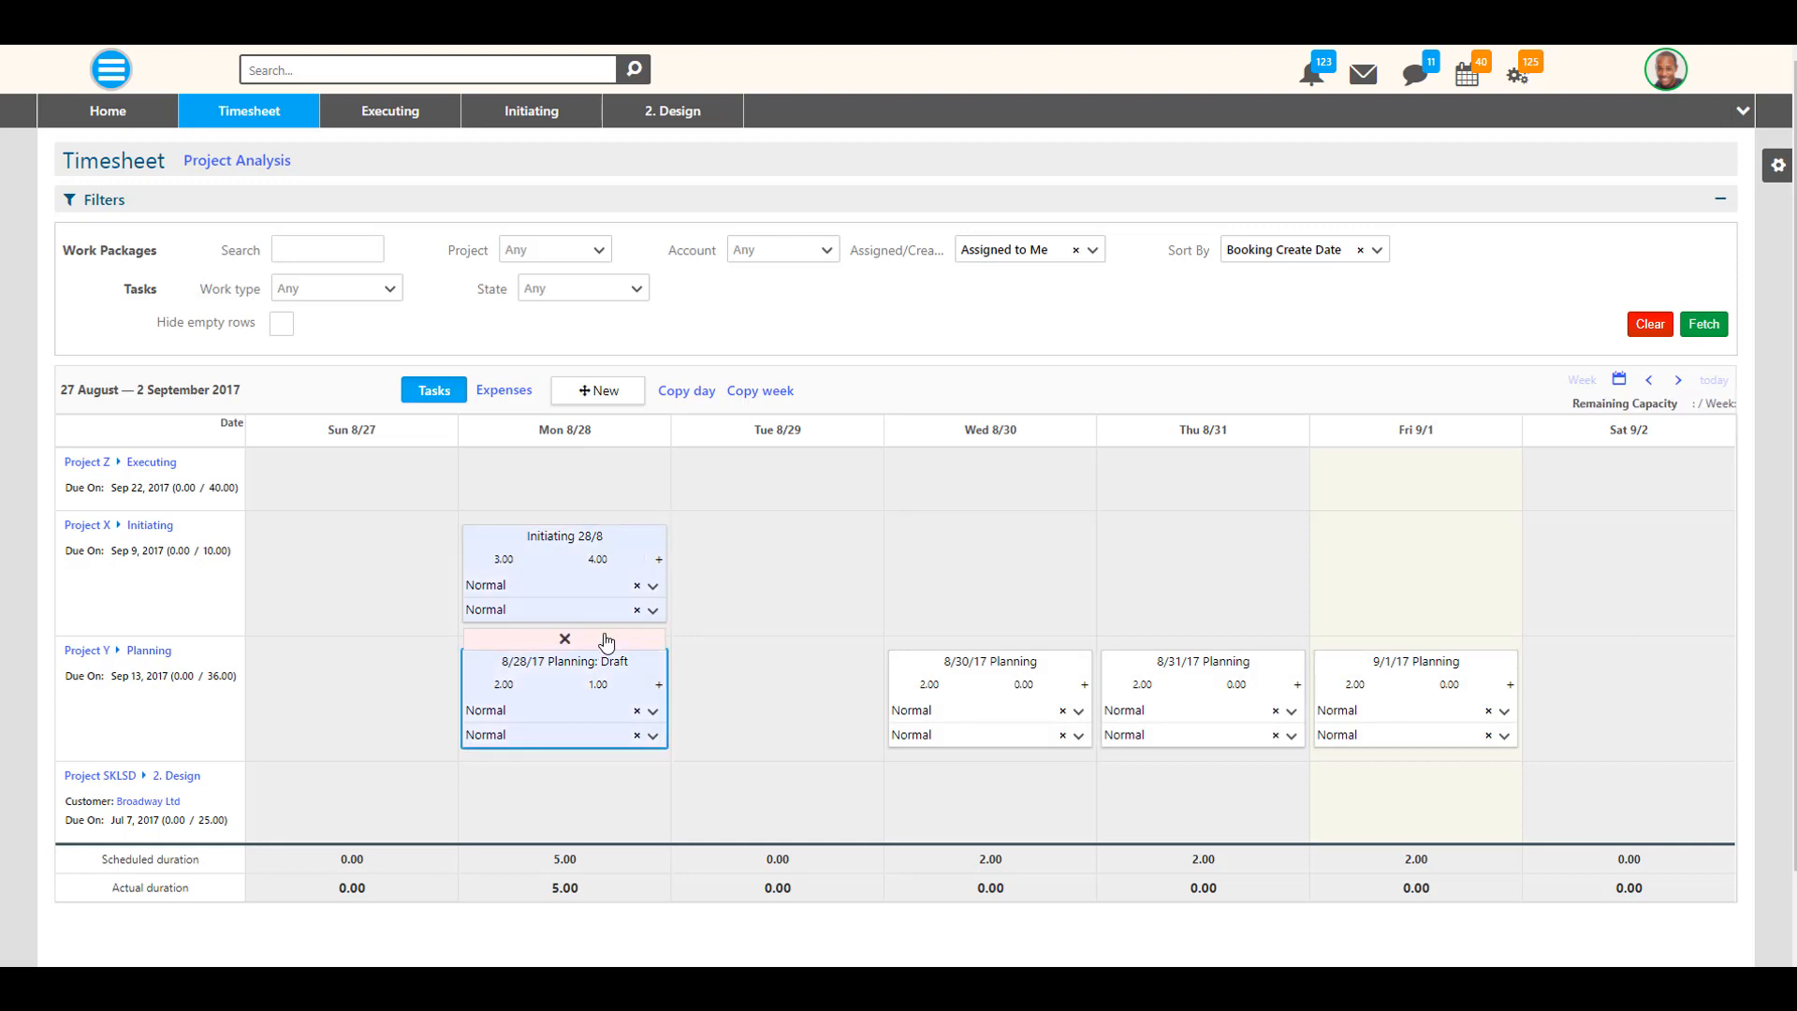
- Set the actual duration of the 8/28/17 Planning: Draft task to 3.00 and fetch the timesheet again
click(598, 684)
key(Left)
key(Delete)
text(3)
click(685, 739)
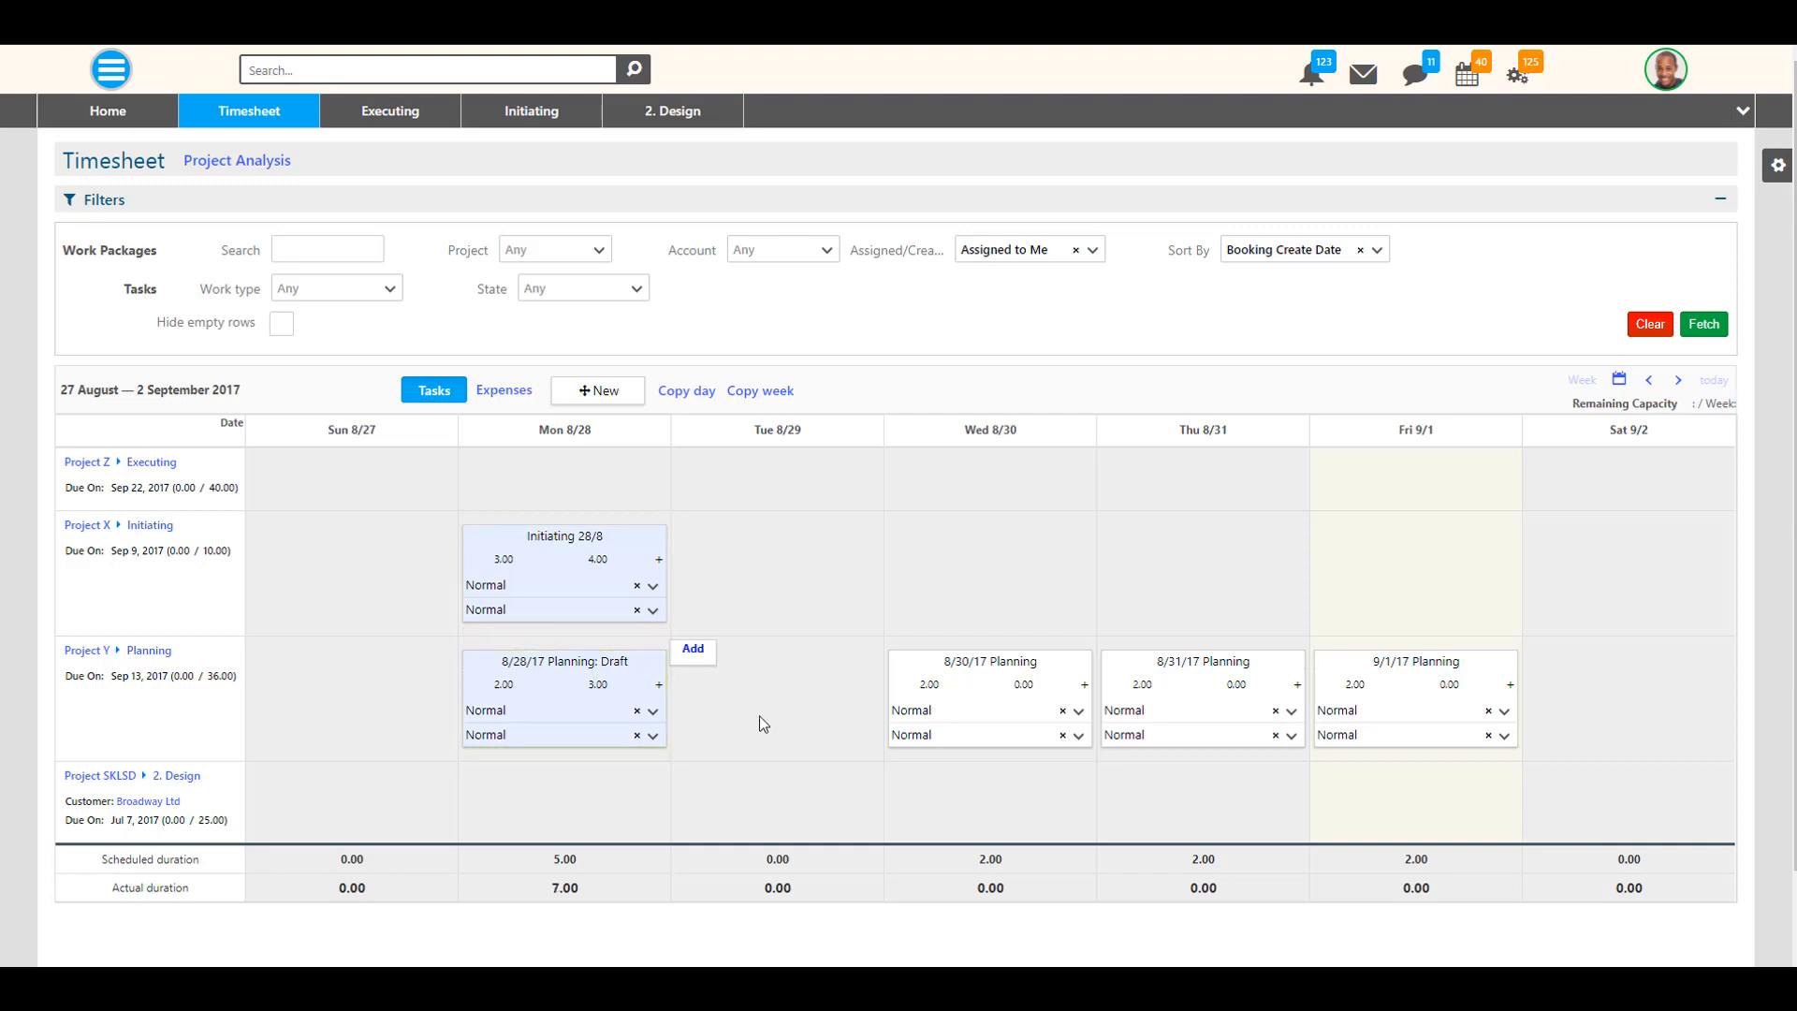
click(1707, 323)
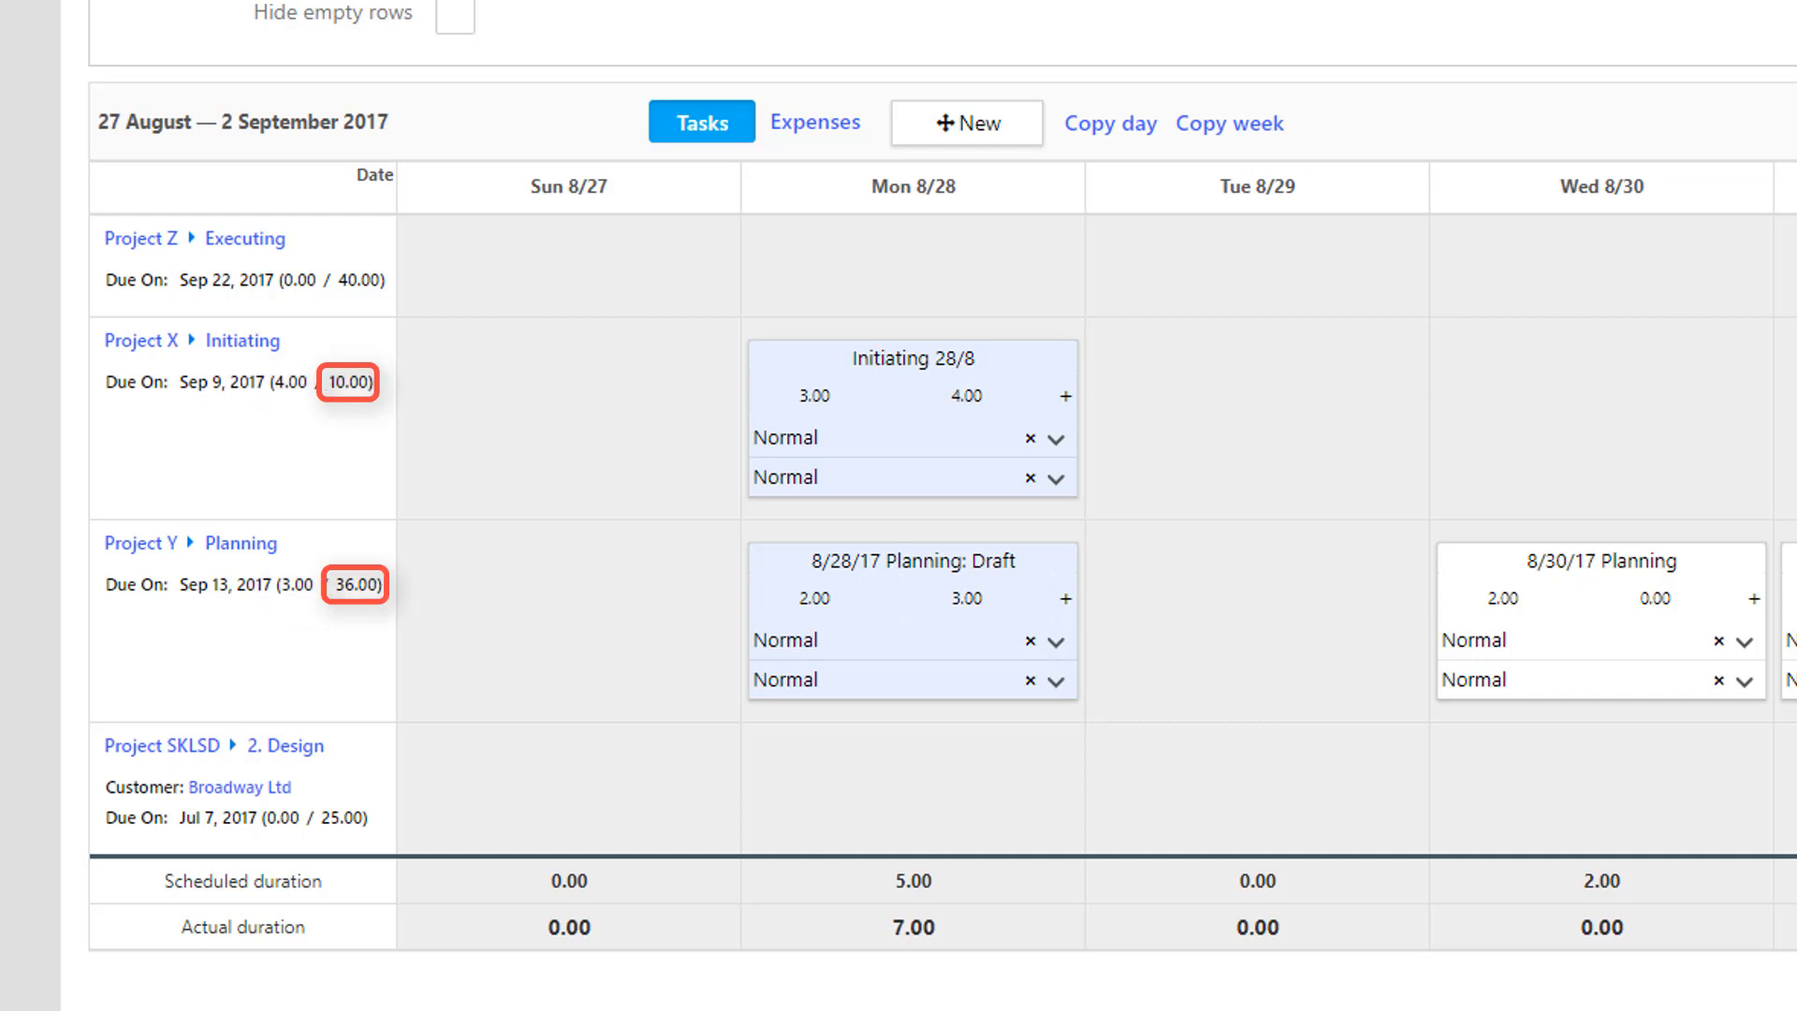
- Add an "Executing 28/8" task to Project Z on Monday 8/28 with 2.25 scheduled and 0.25 actual hours, and mark it as completed
mouse_move(957, 264)
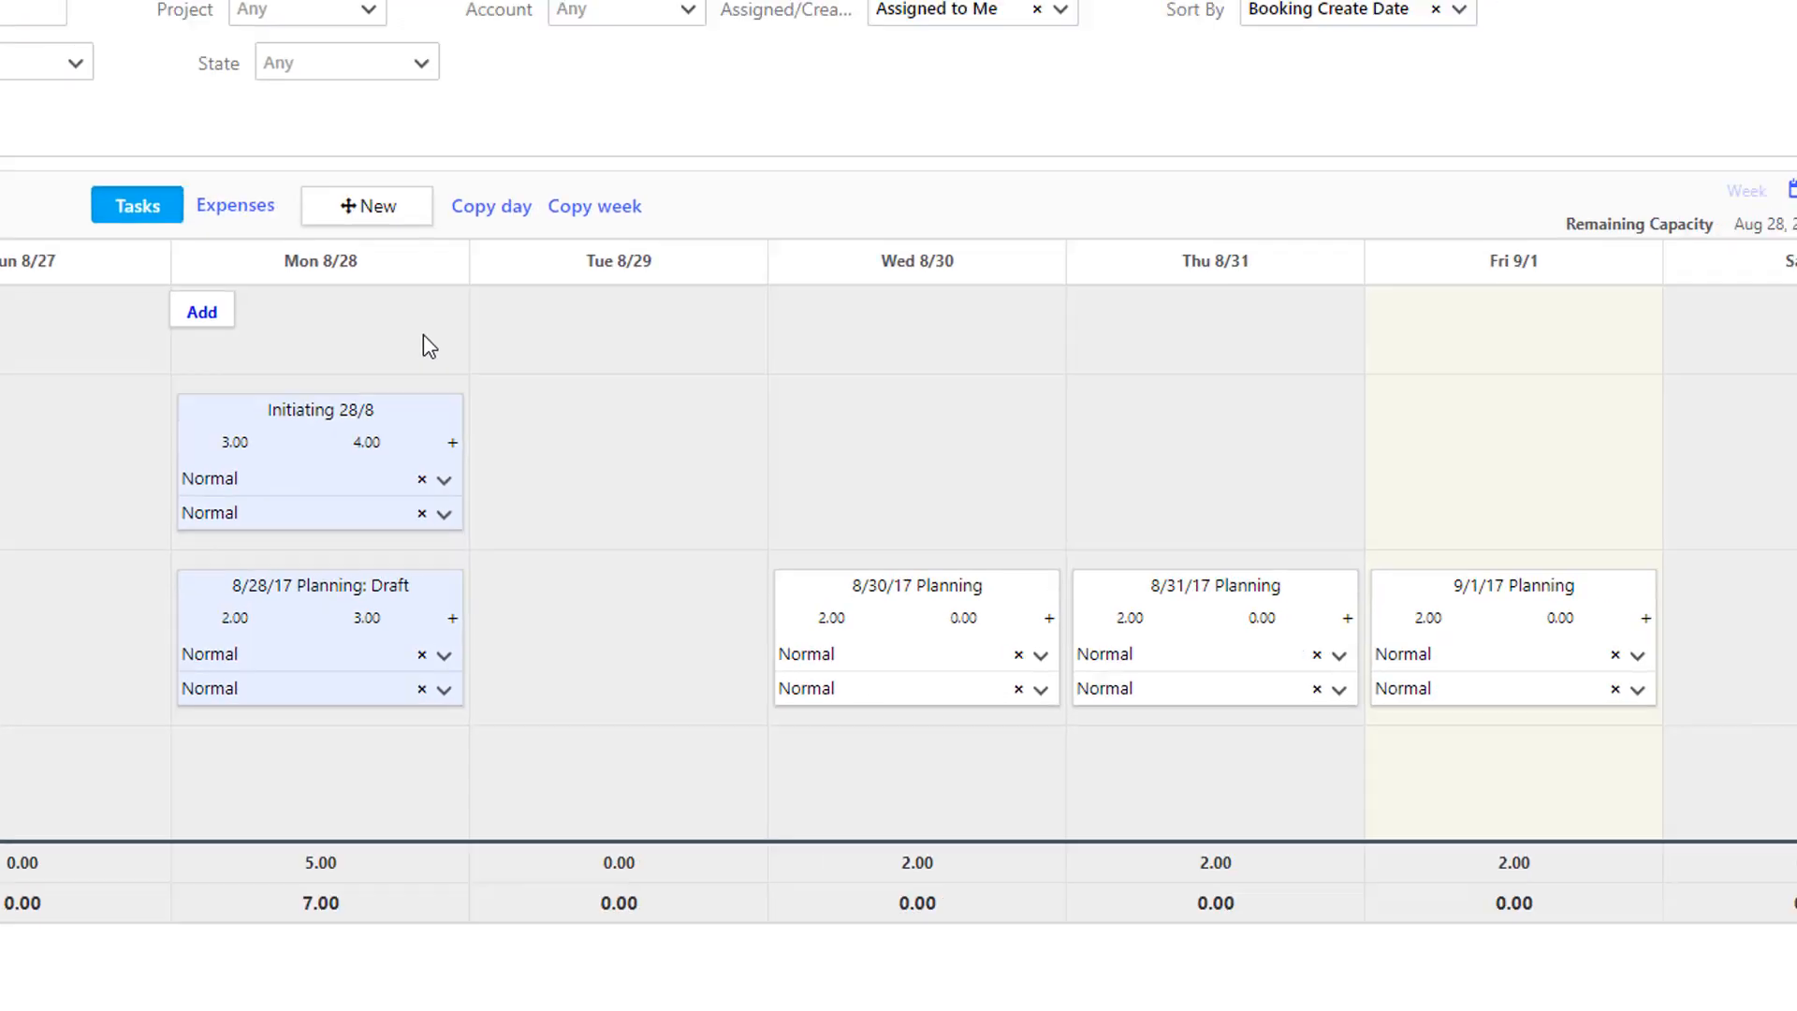
mouse_move(1109, 269)
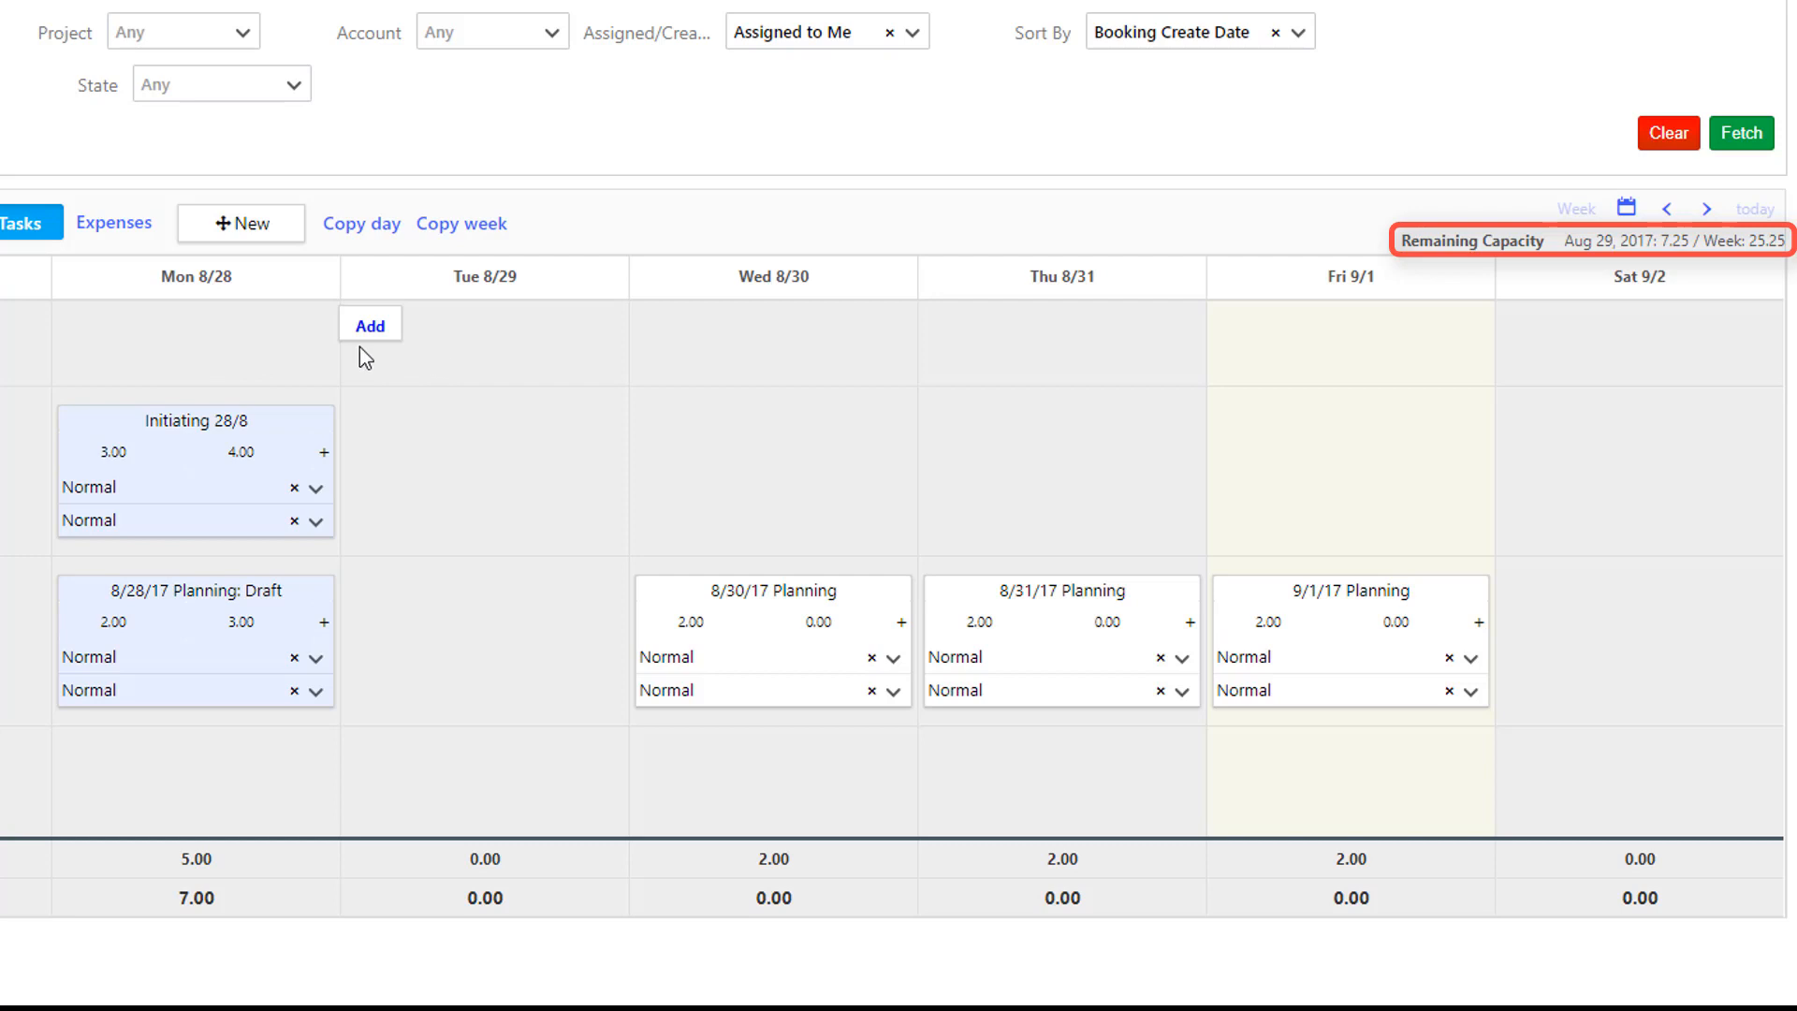
mouse_move(207, 362)
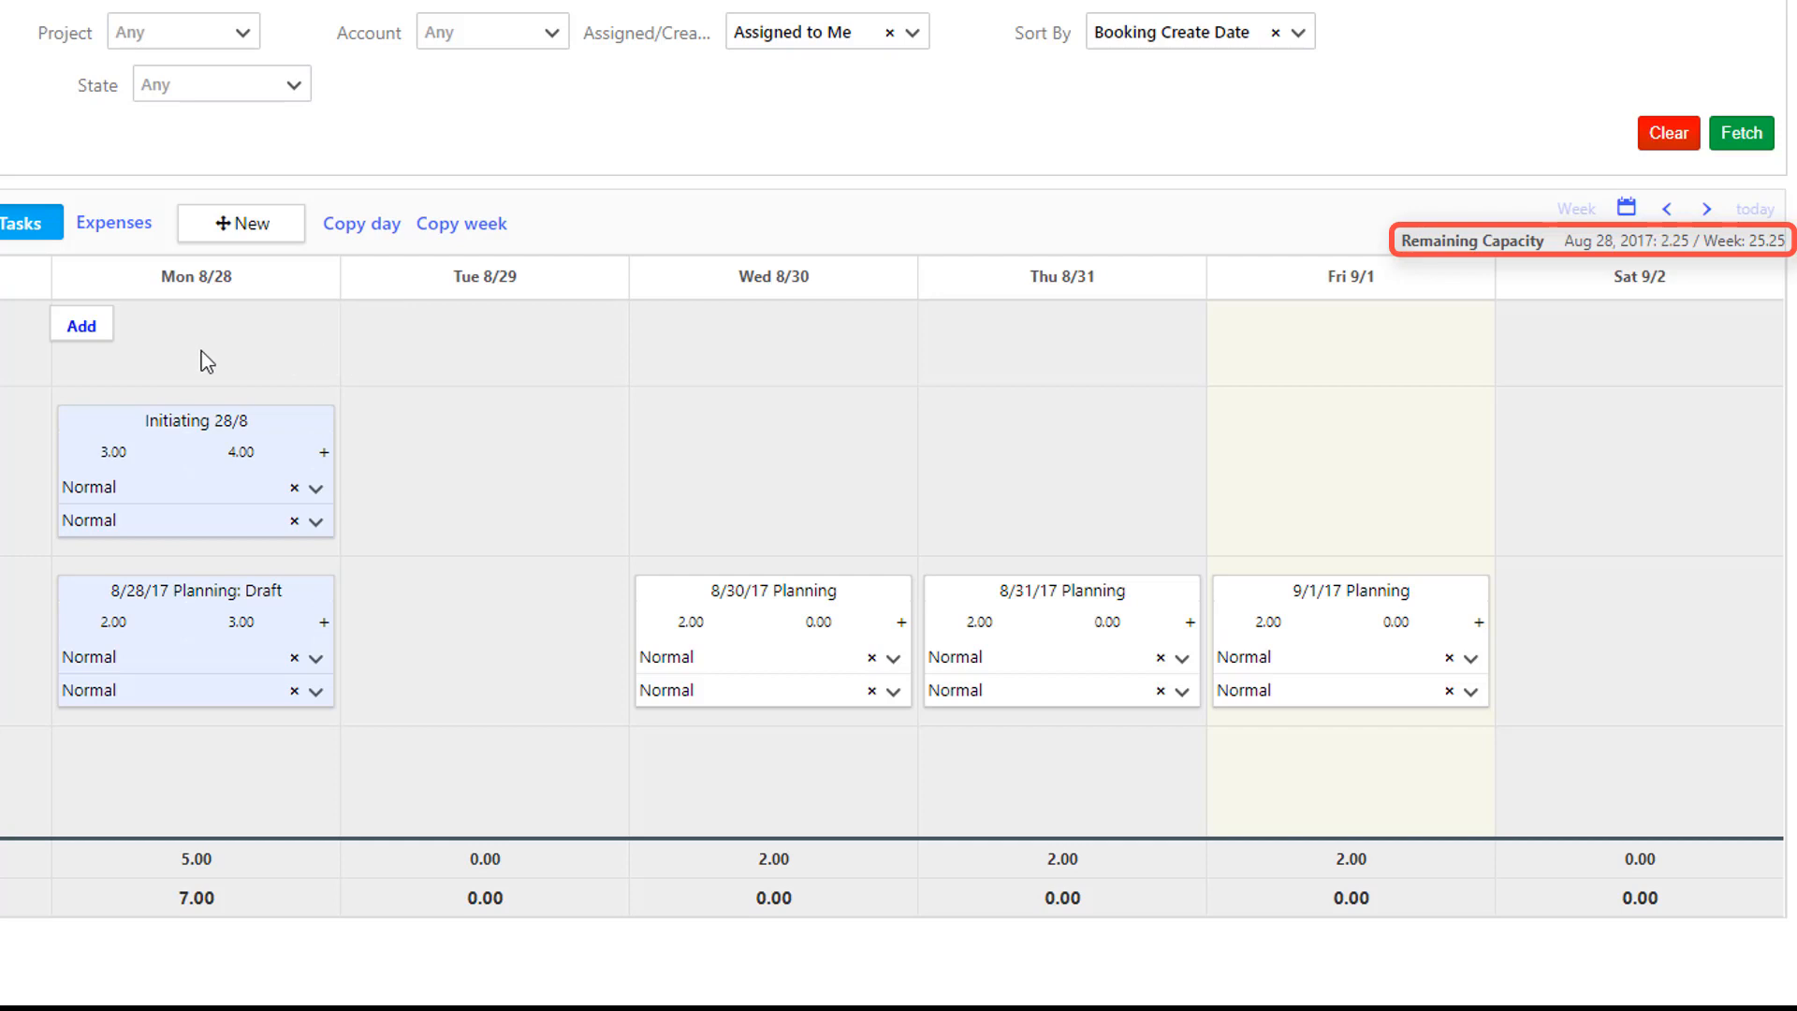
mouse_move(416, 362)
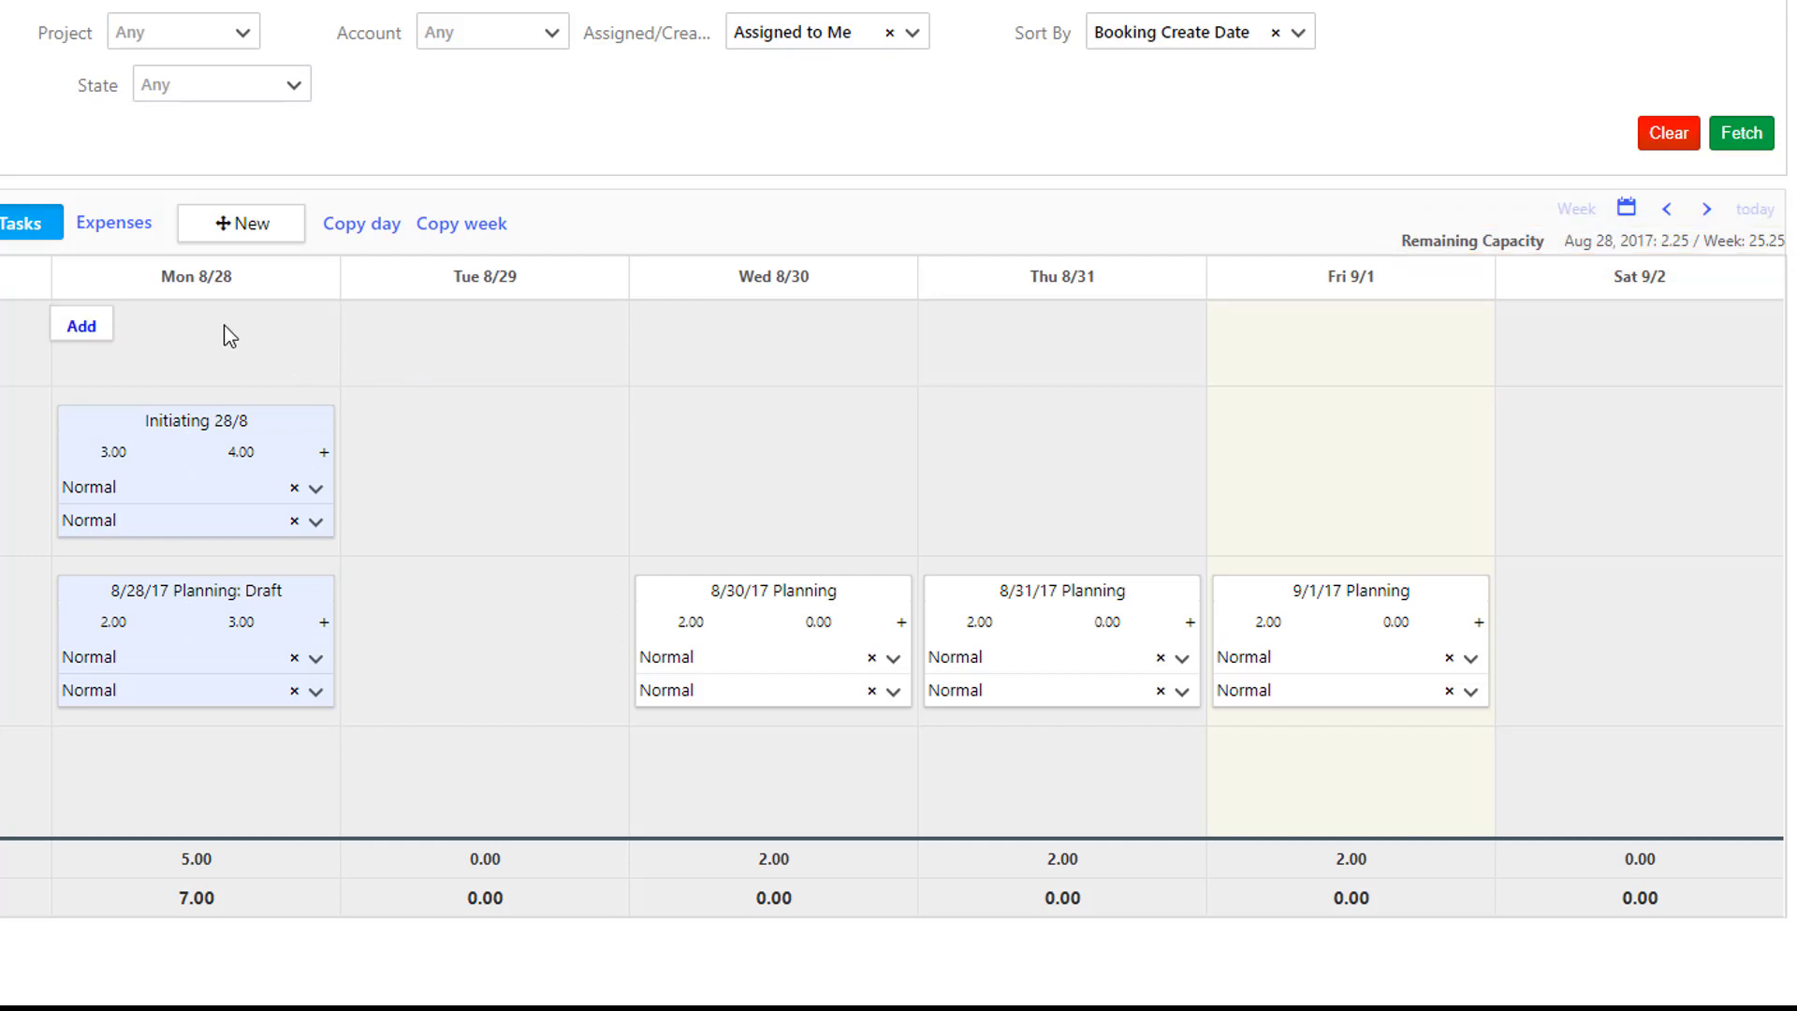
click(98, 327)
click(110, 363)
key(BackSpace)
key(BackSpace)
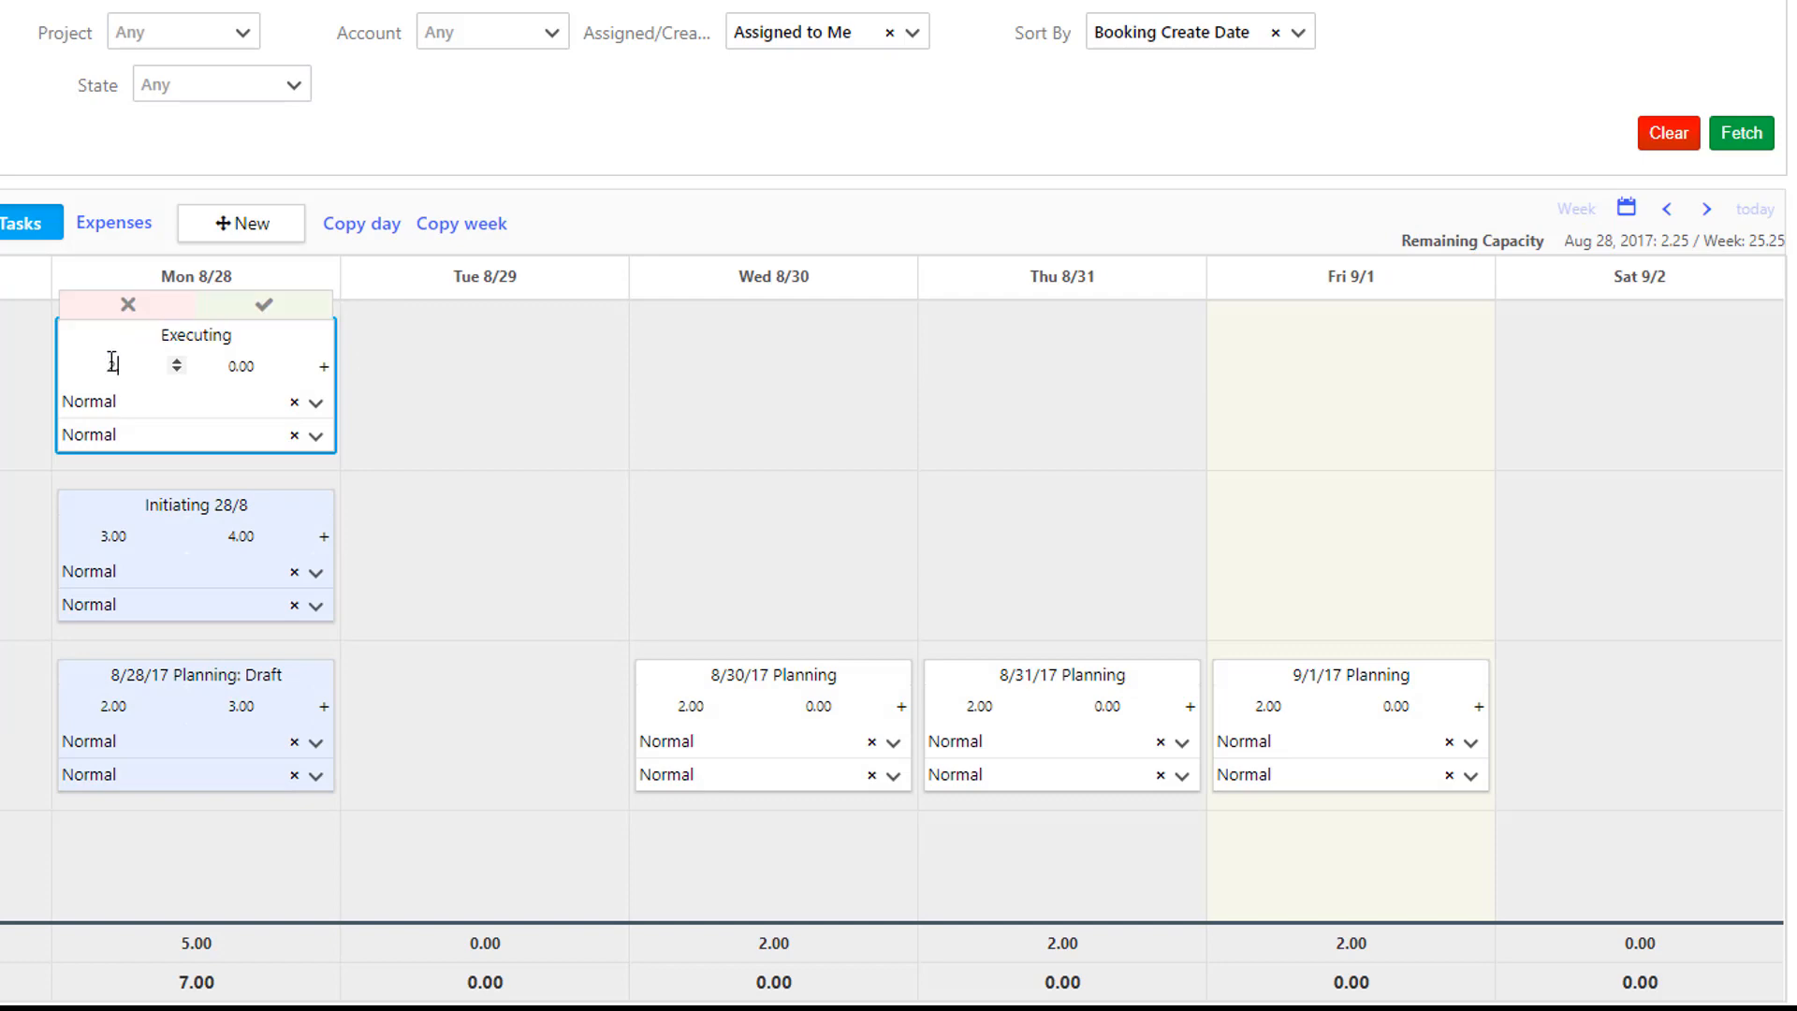
text(25)
drag(240, 366, 255, 366)
text(25)
click(274, 307)
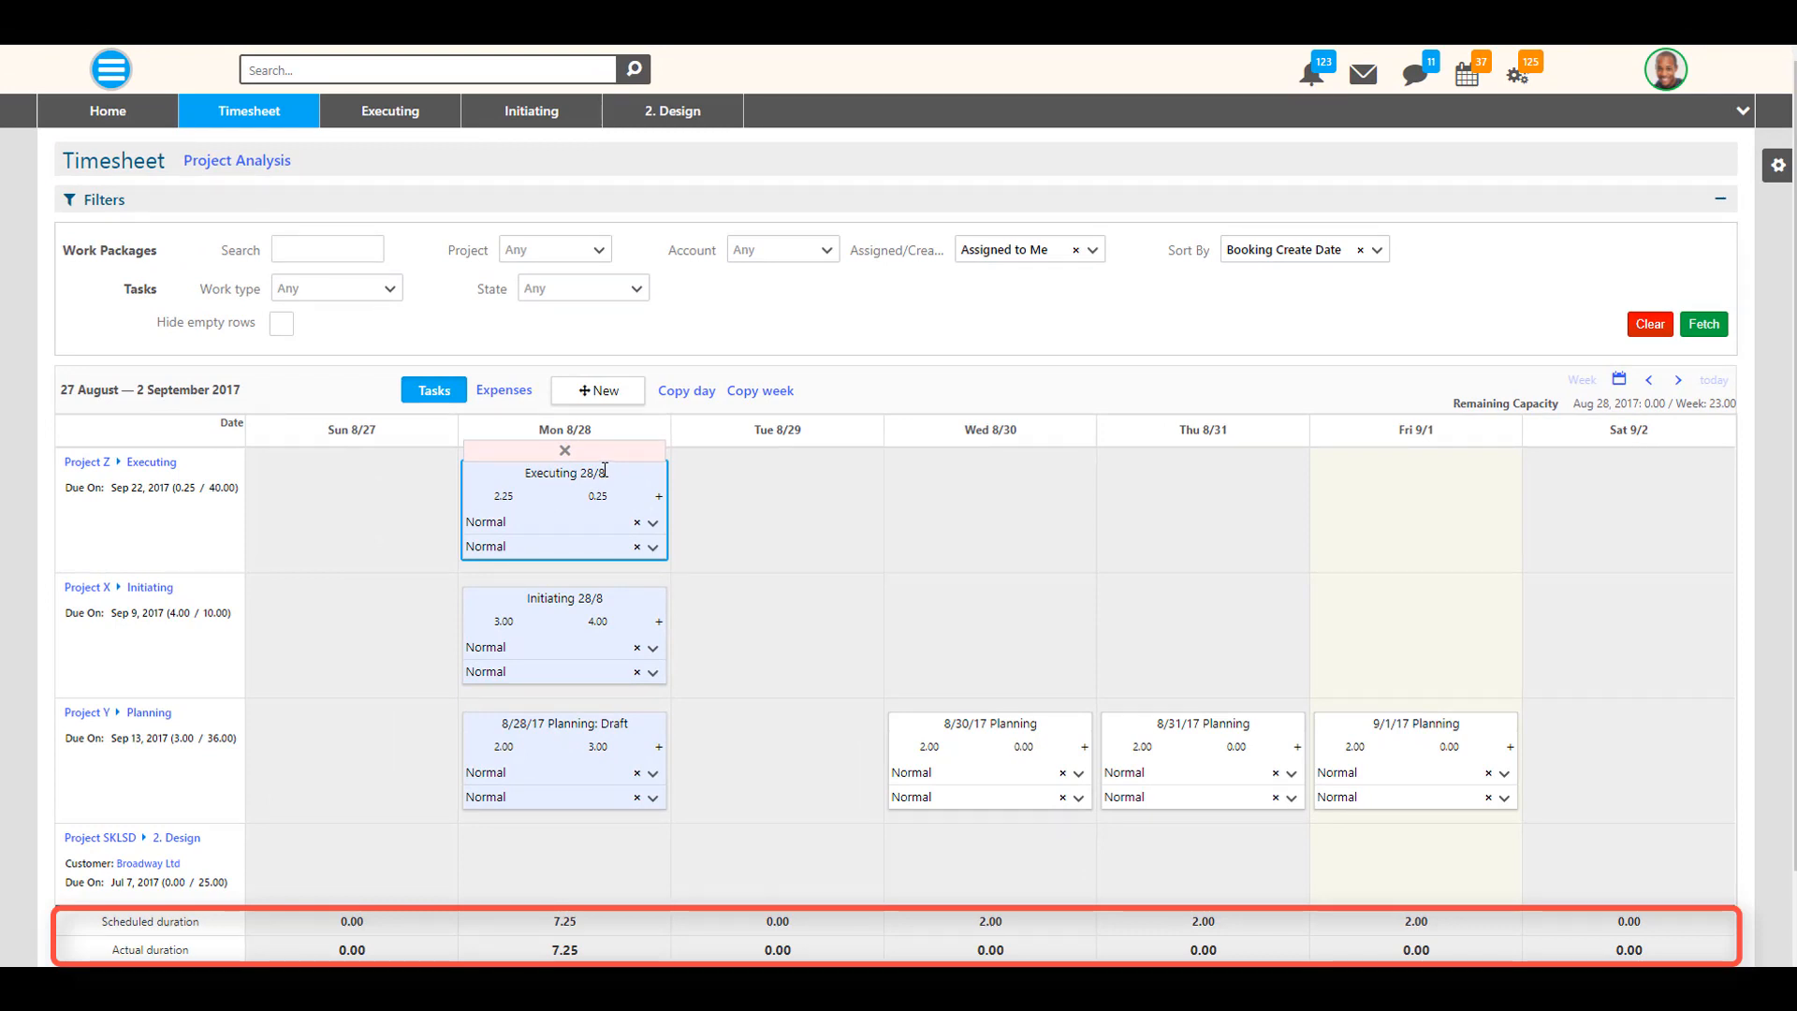
- Copy all tasks of Monday 8/28 and paste them into Tuesday 8/29
click(690, 395)
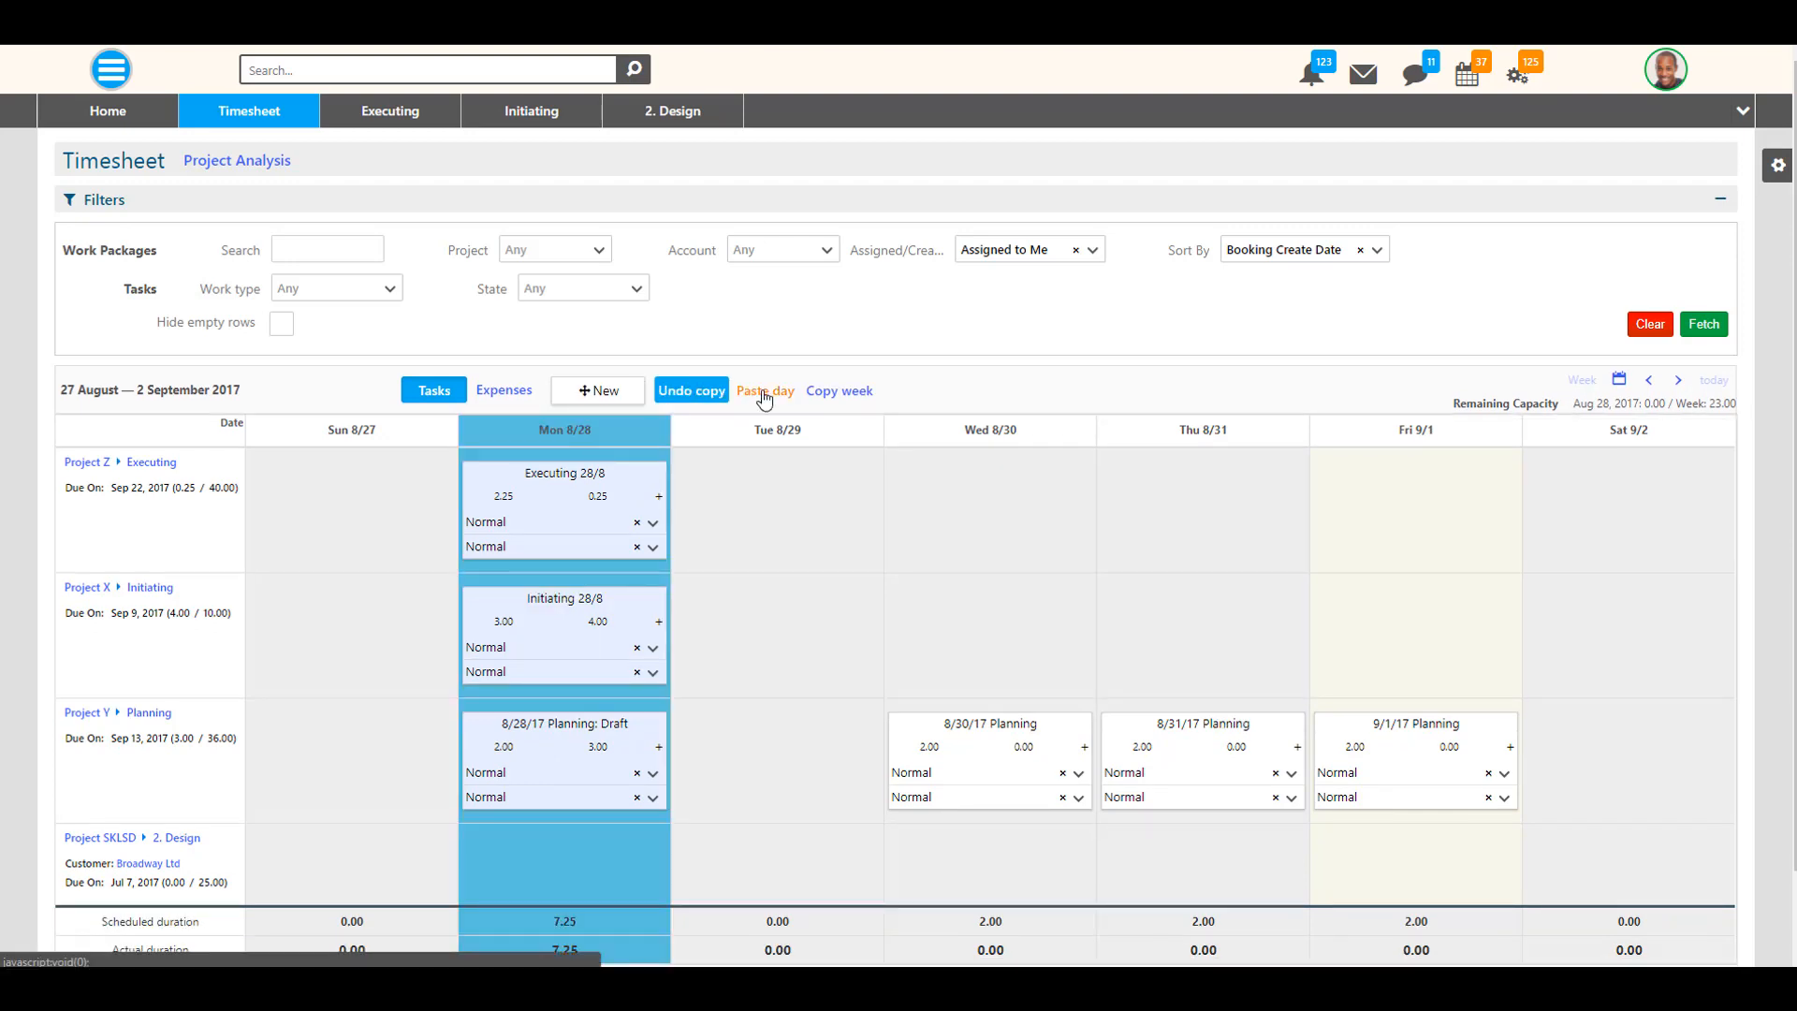
click(763, 393)
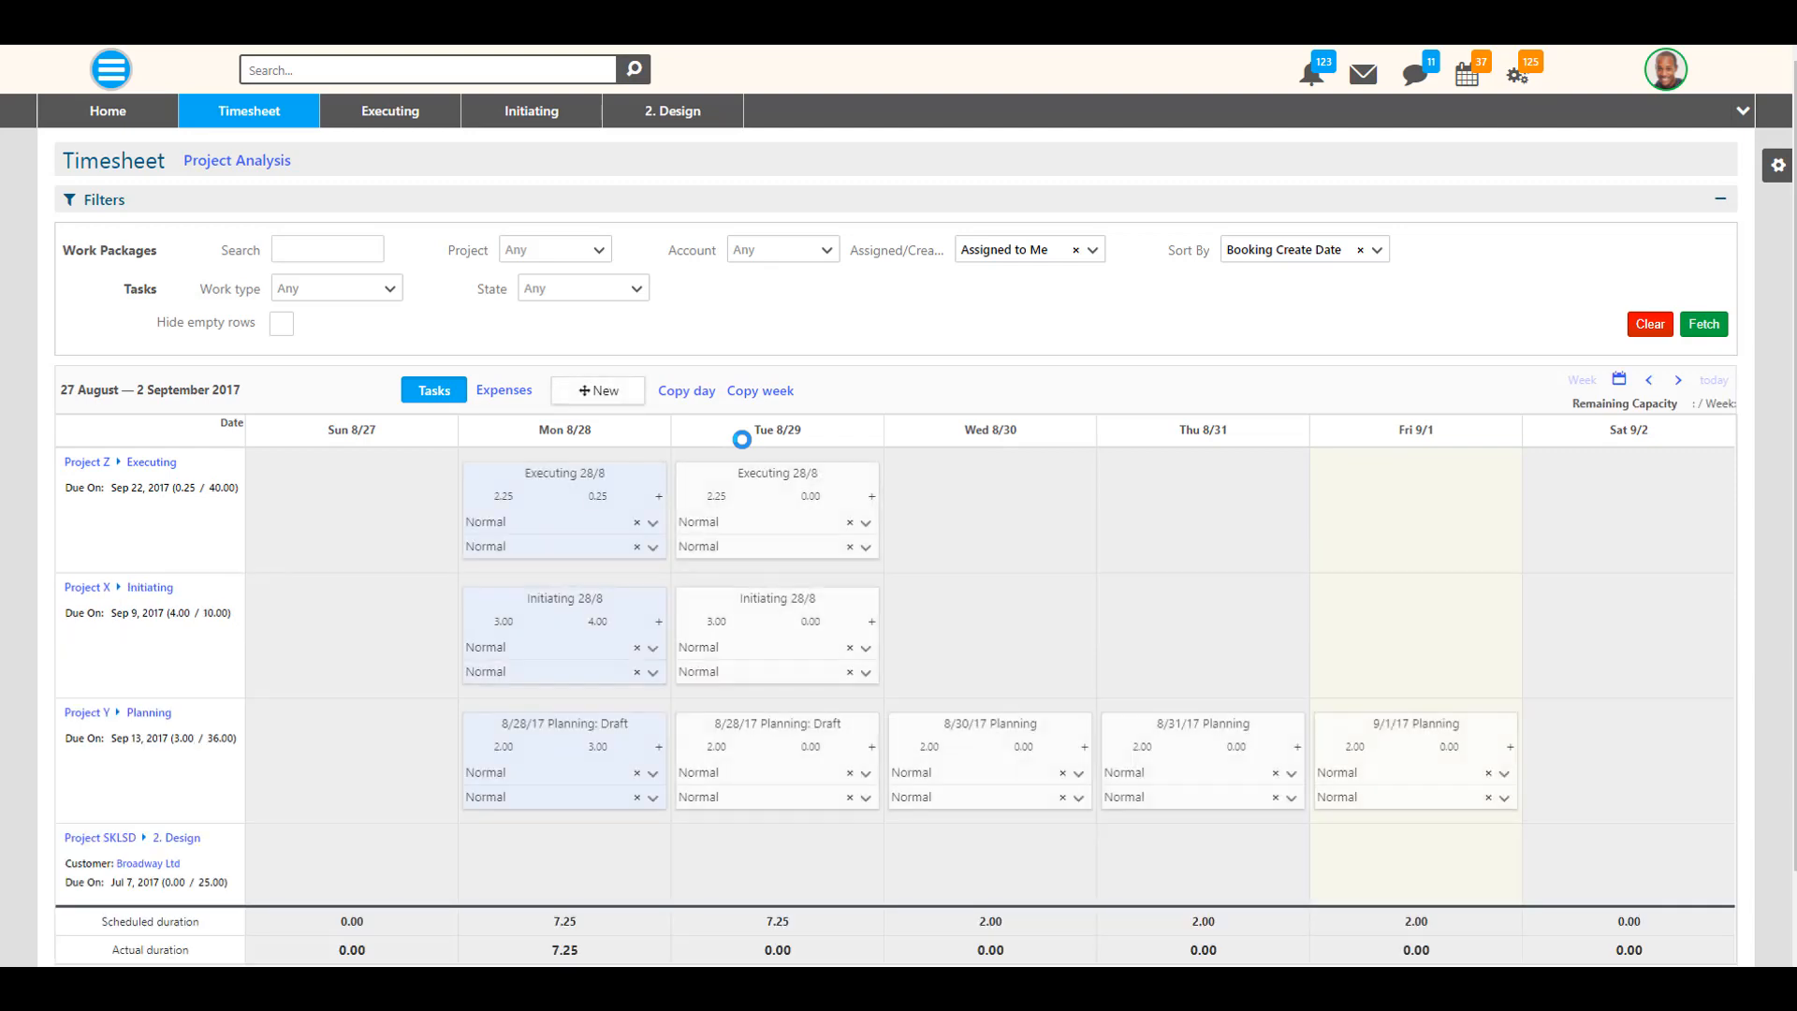
- Copy the week of 27 August–2 September 2017 into the week of 17–23 September 2017, and return to the current week
click(763, 393)
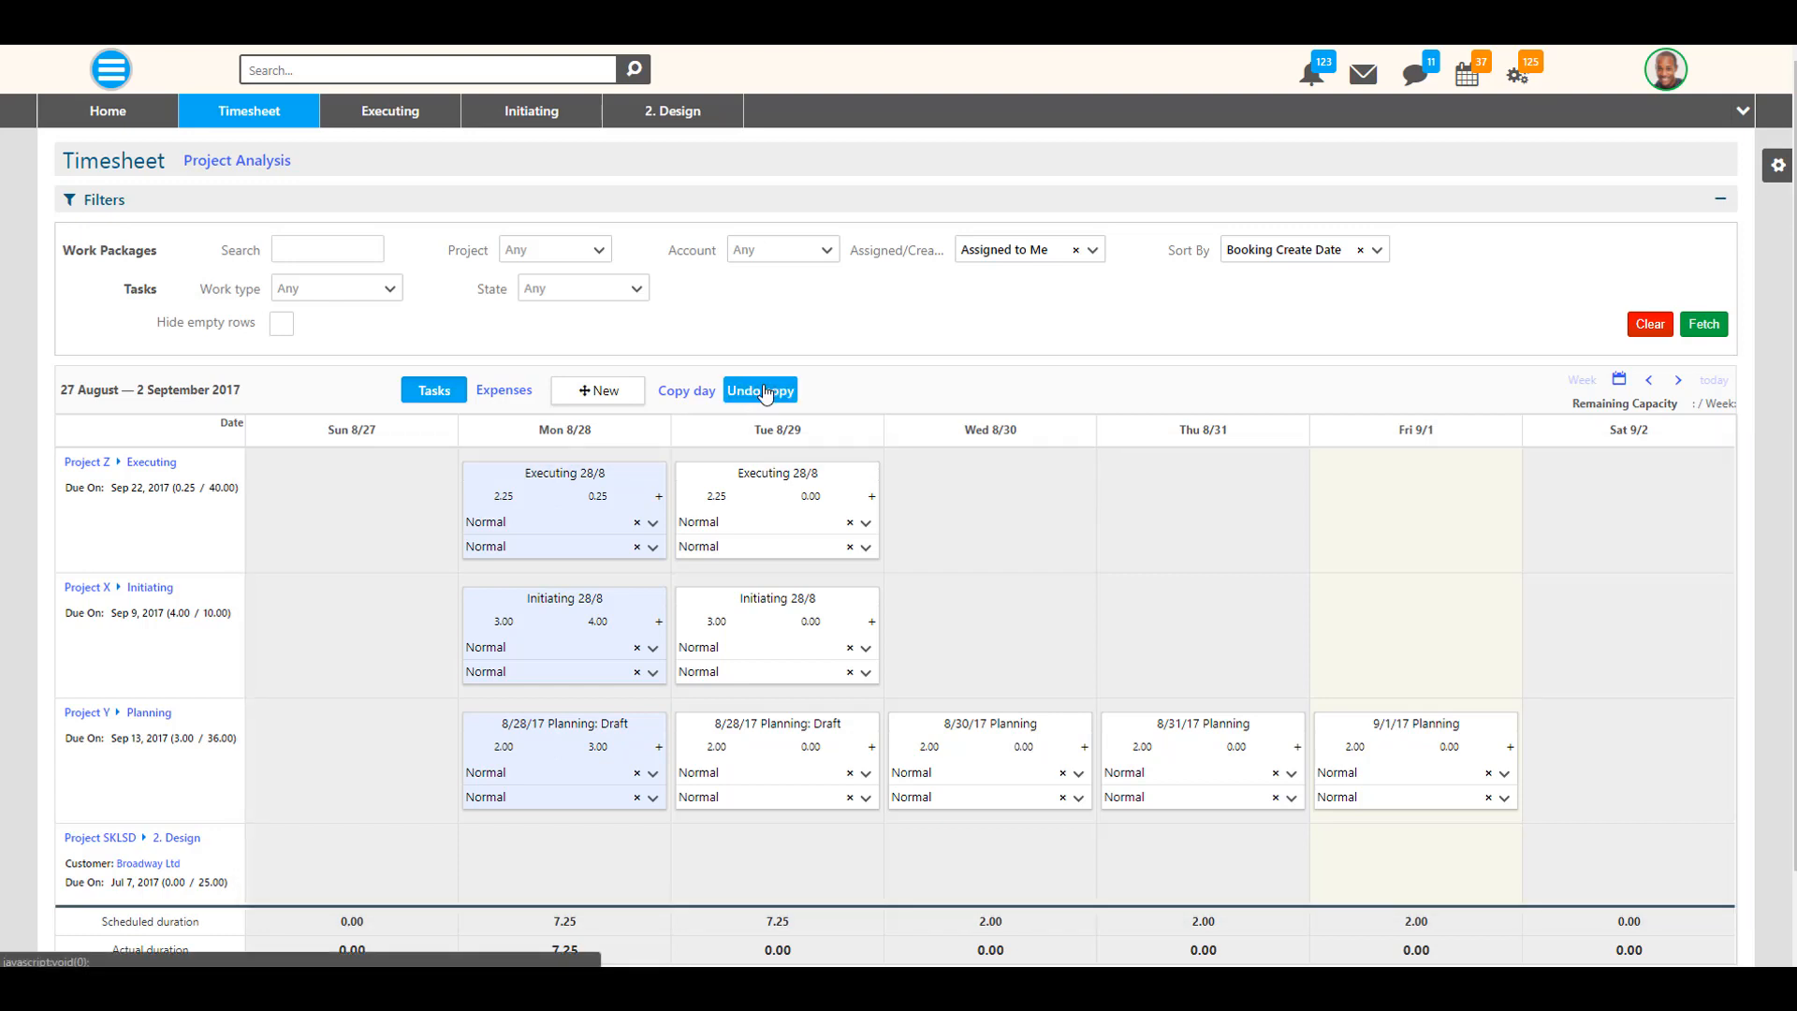
click(1678, 382)
click(1678, 382)
click(1678, 381)
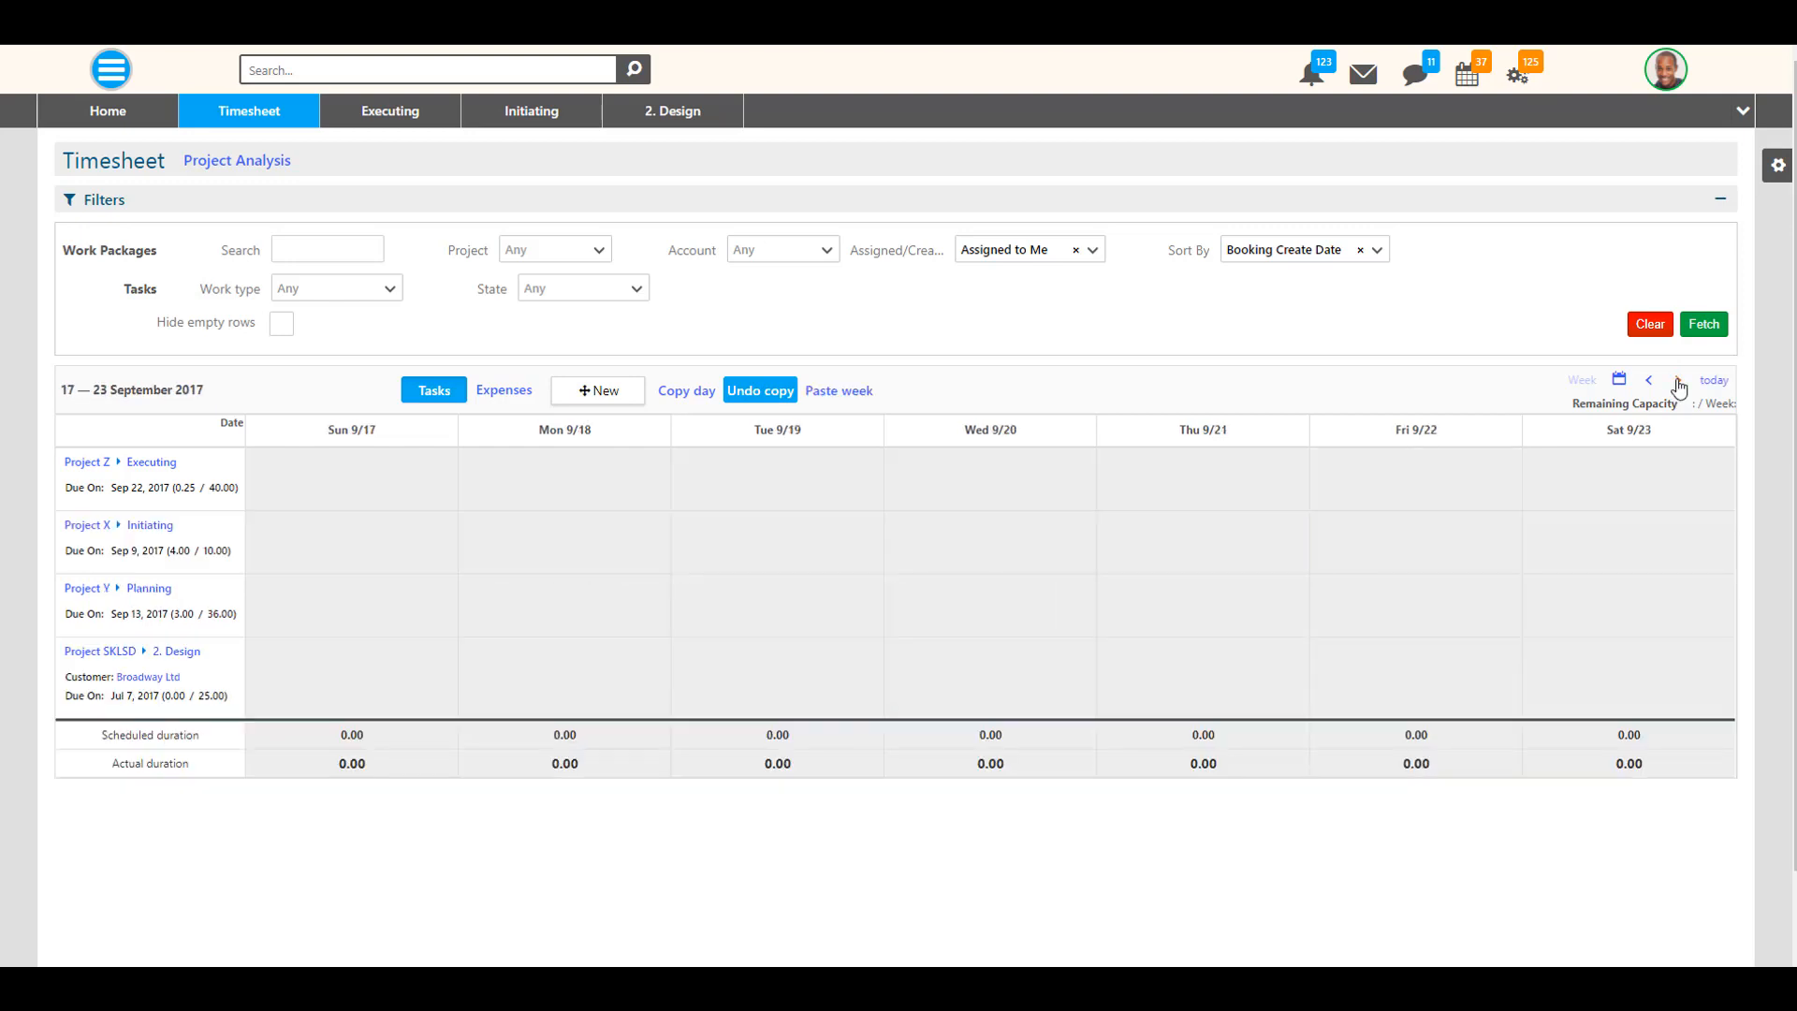
click(839, 390)
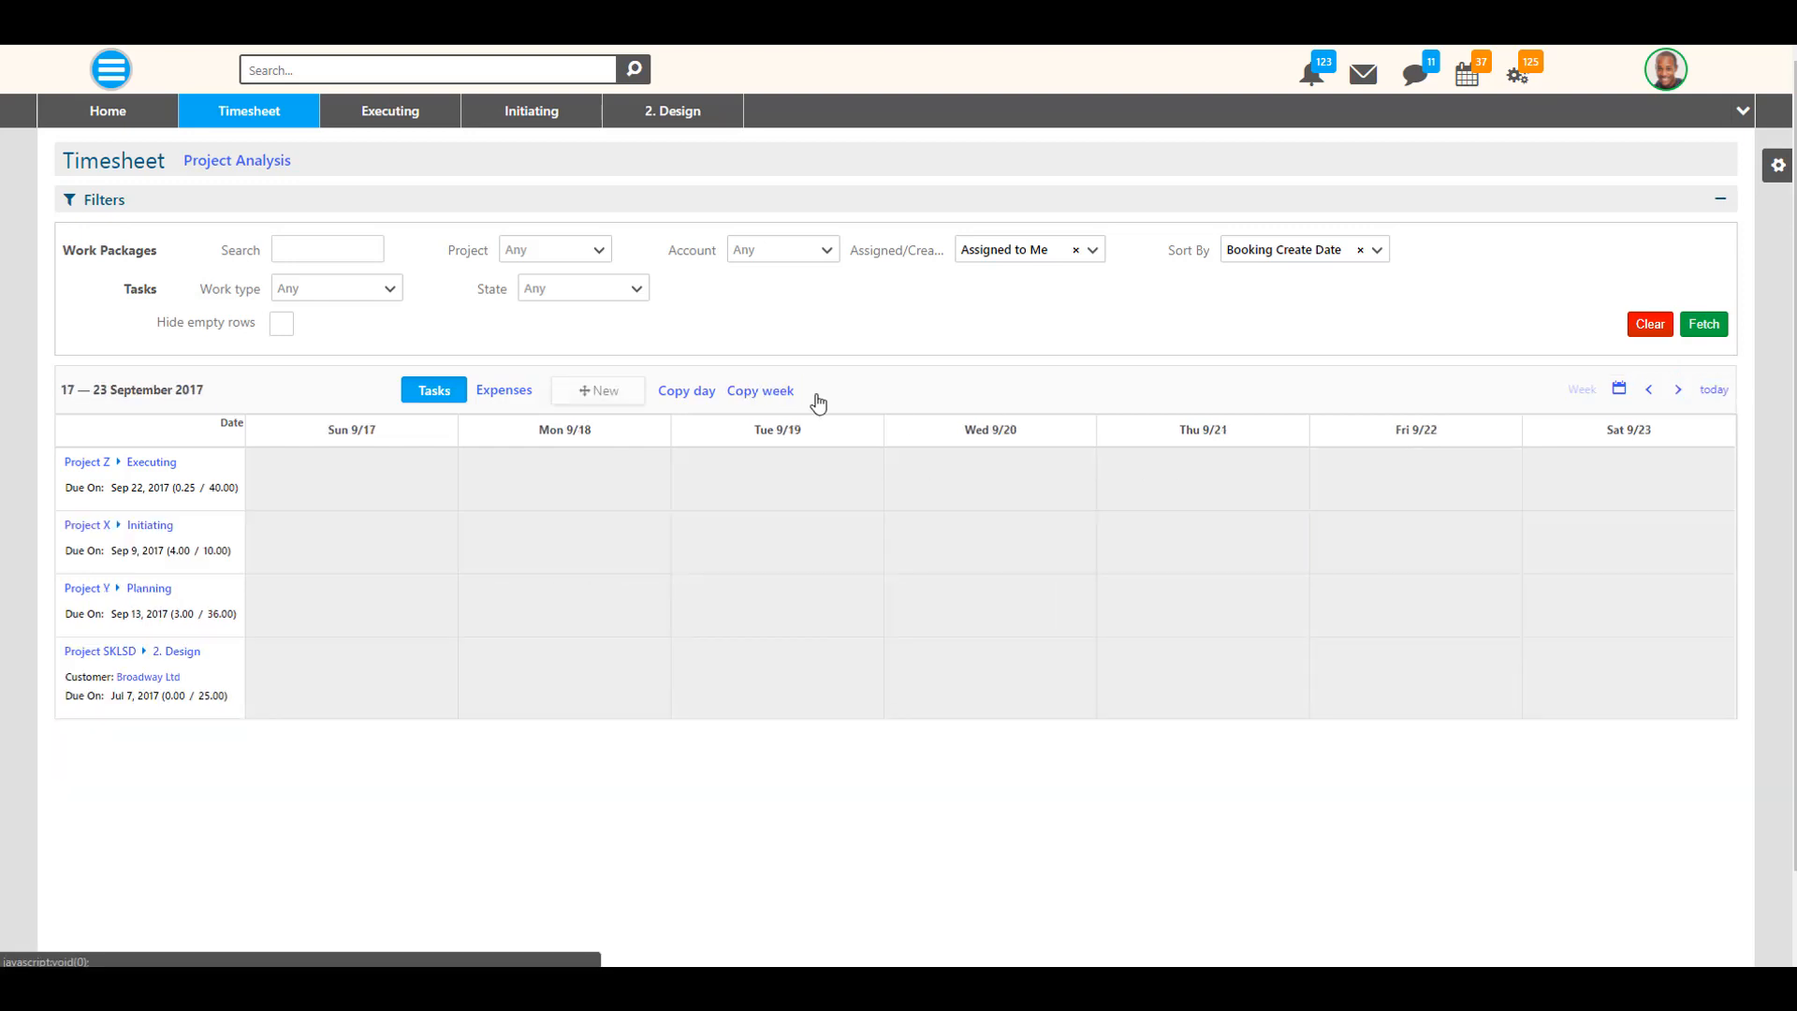
click(1712, 381)
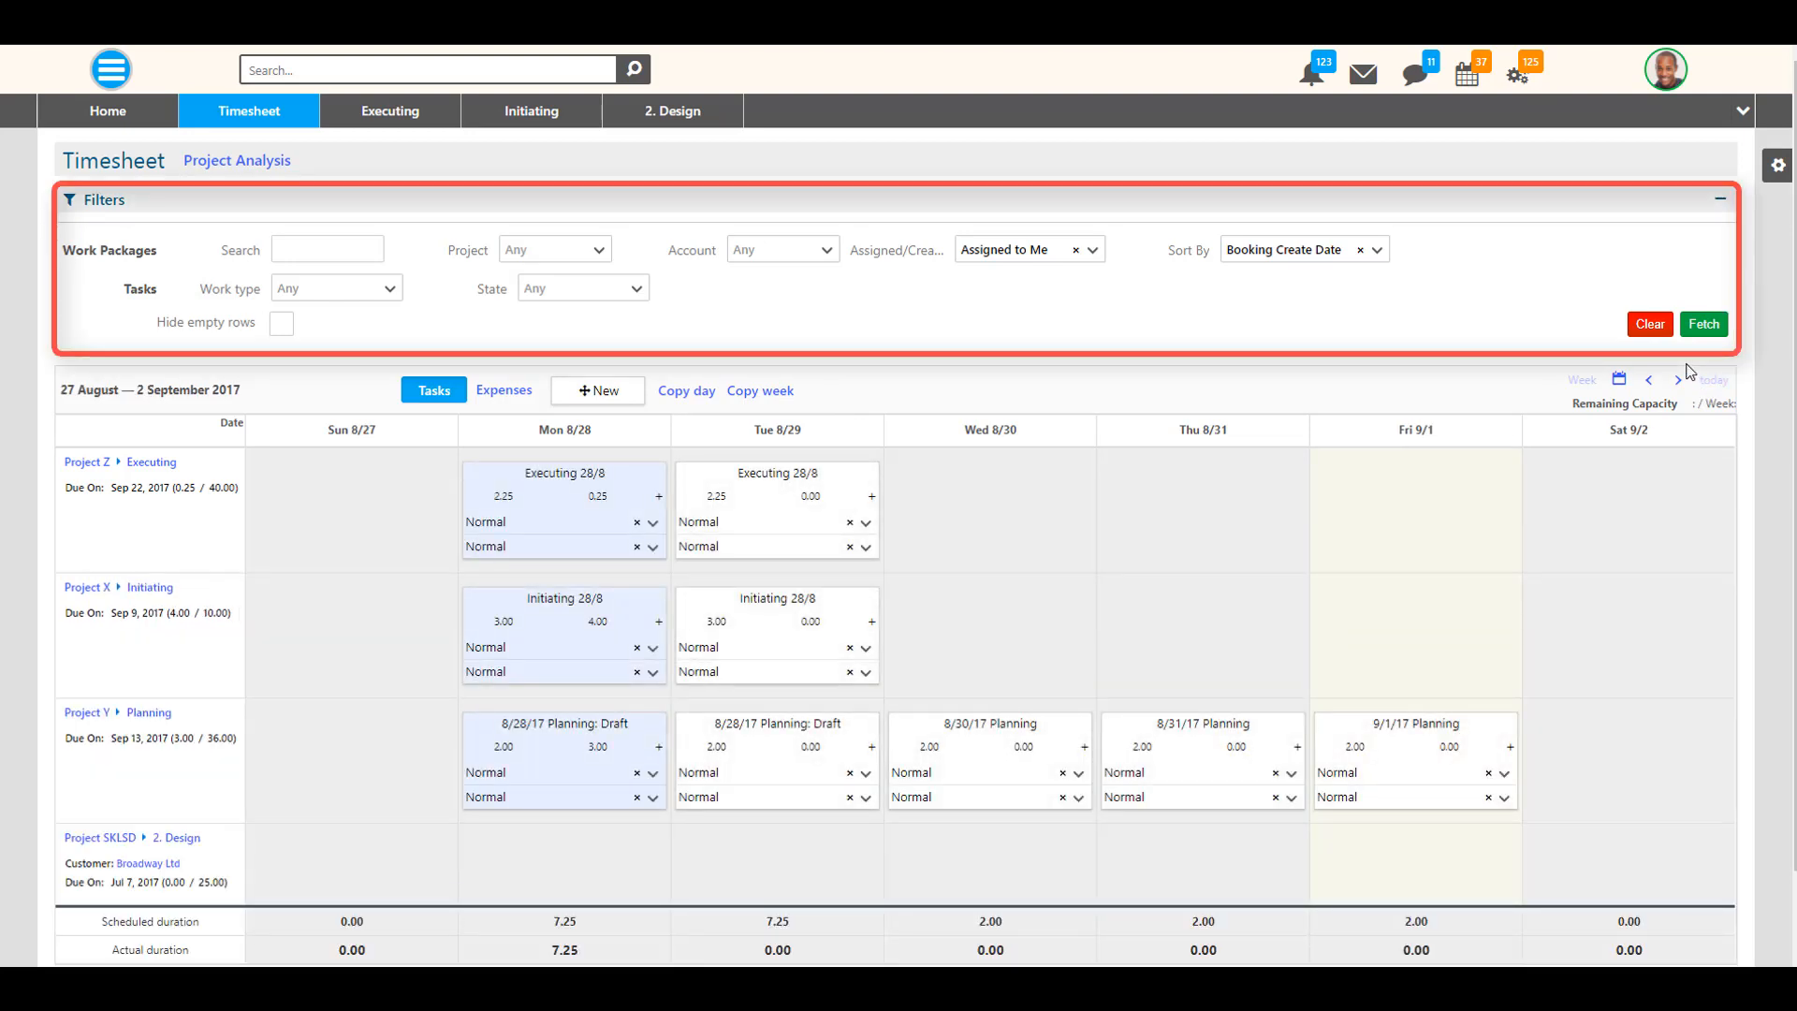
- Filter the work packages by Project X, and separately by the account Broadway Ltd
click(595, 251)
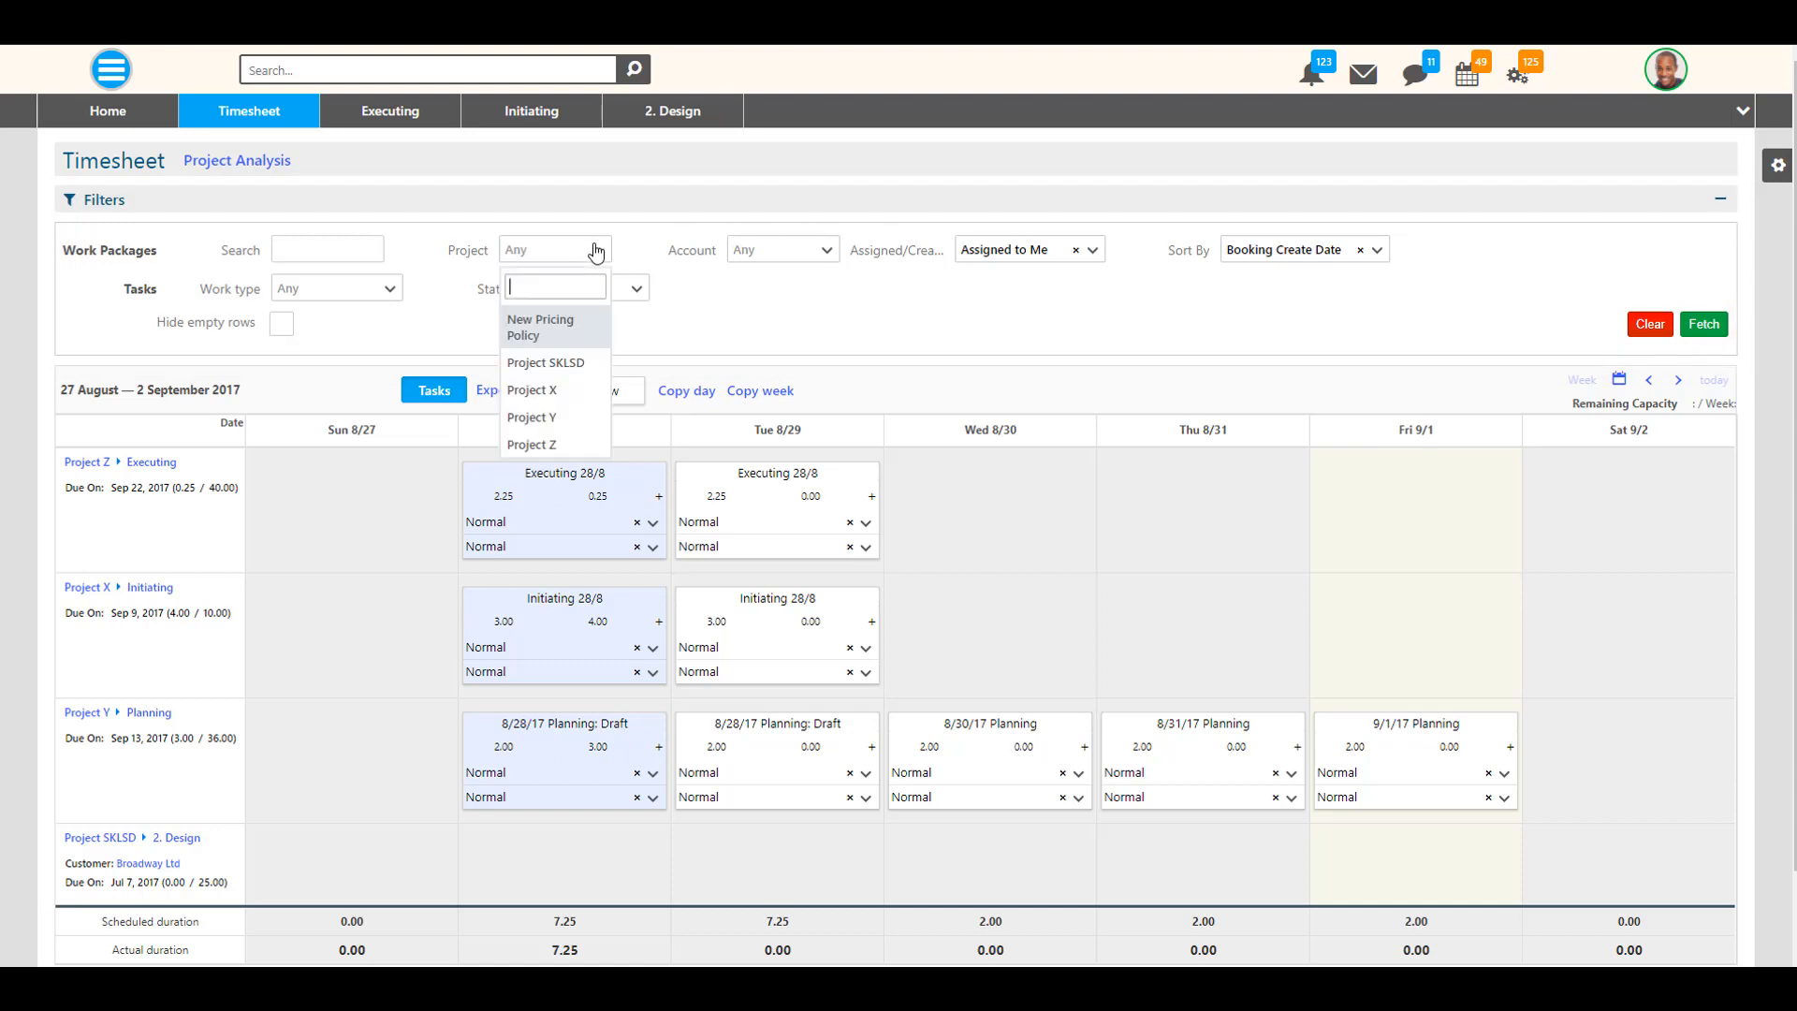
click(578, 389)
click(824, 253)
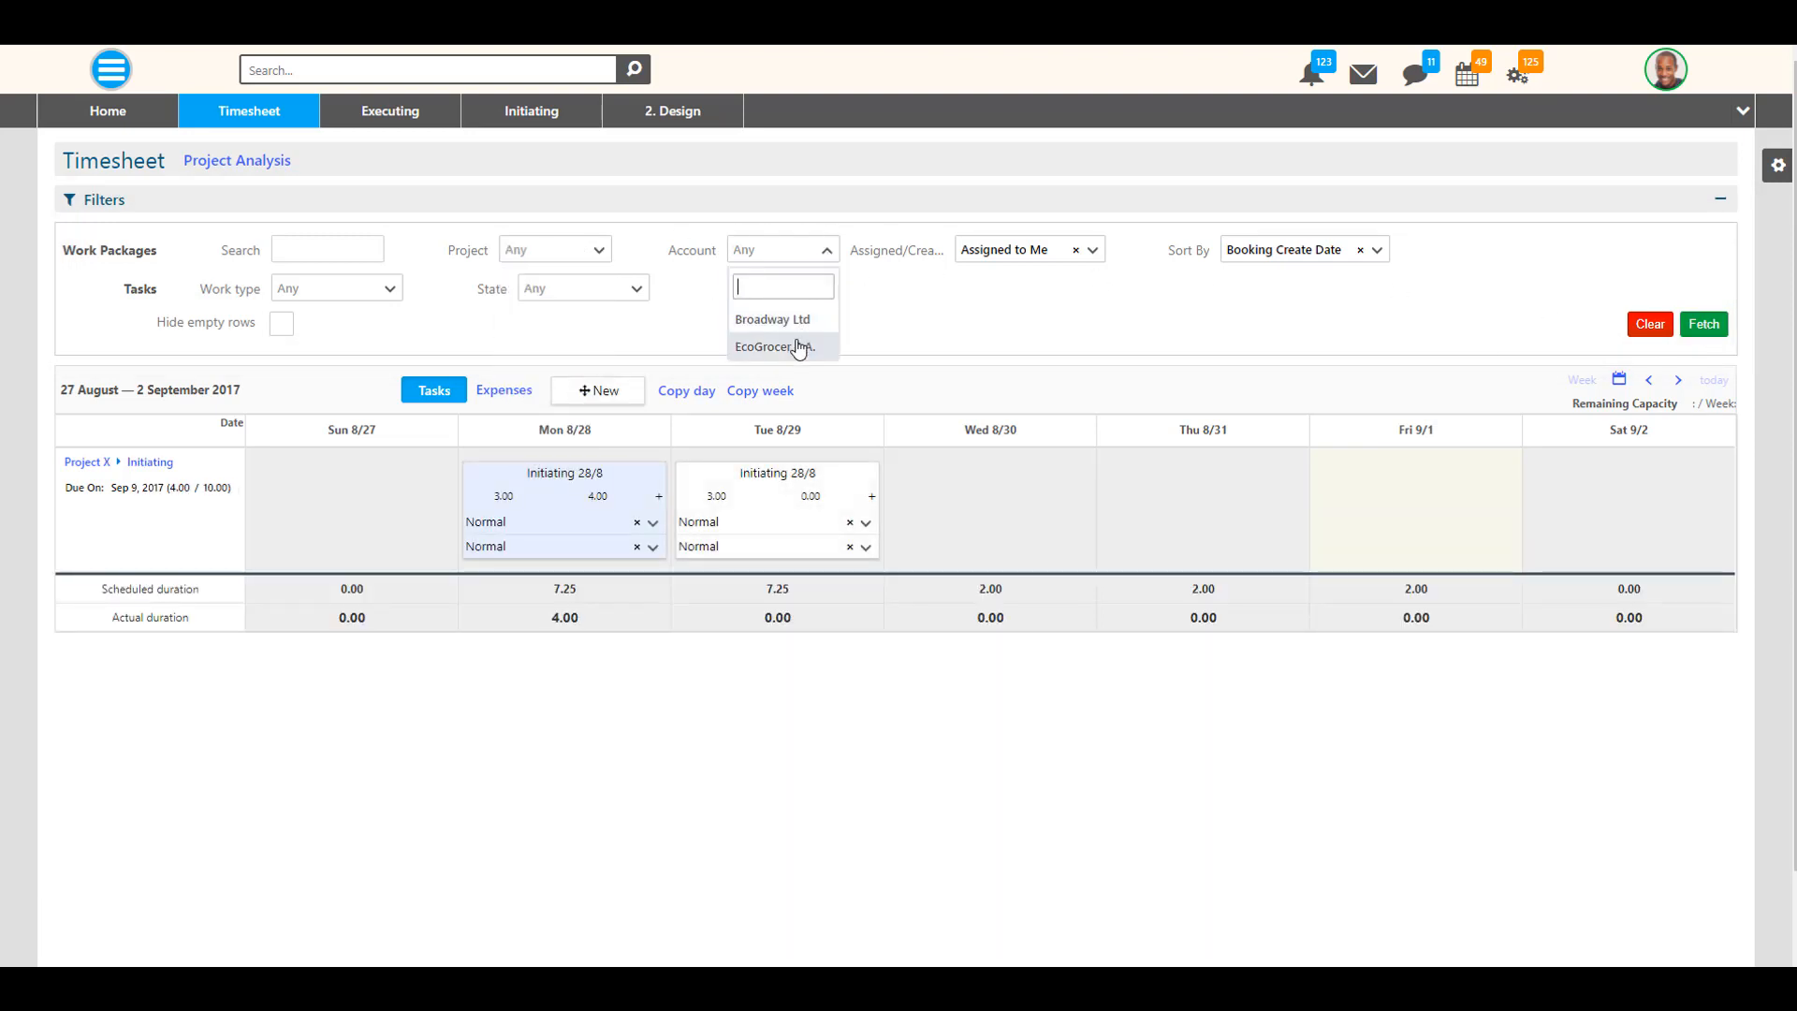
click(802, 325)
click(1707, 321)
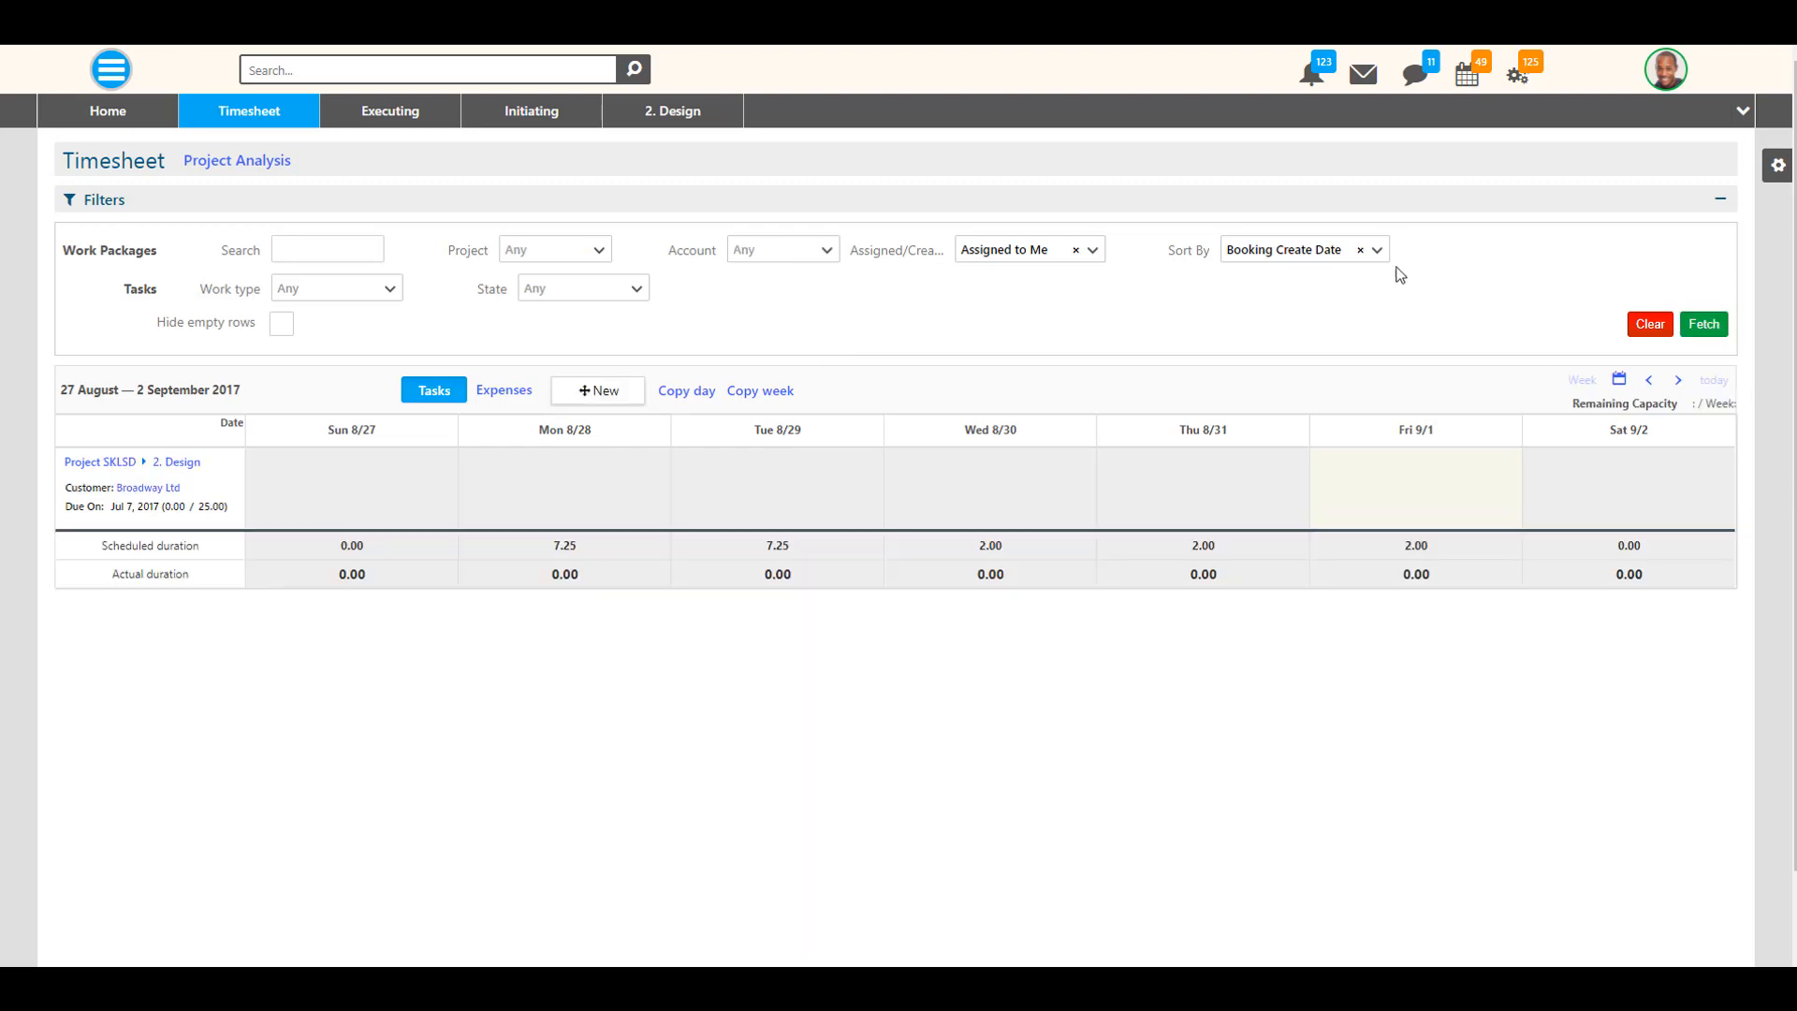
- Sort the work packages by WorkPackage Name and fetch the timesheet
click(1378, 254)
click(1307, 283)
click(1705, 323)
click(1379, 251)
click(1284, 310)
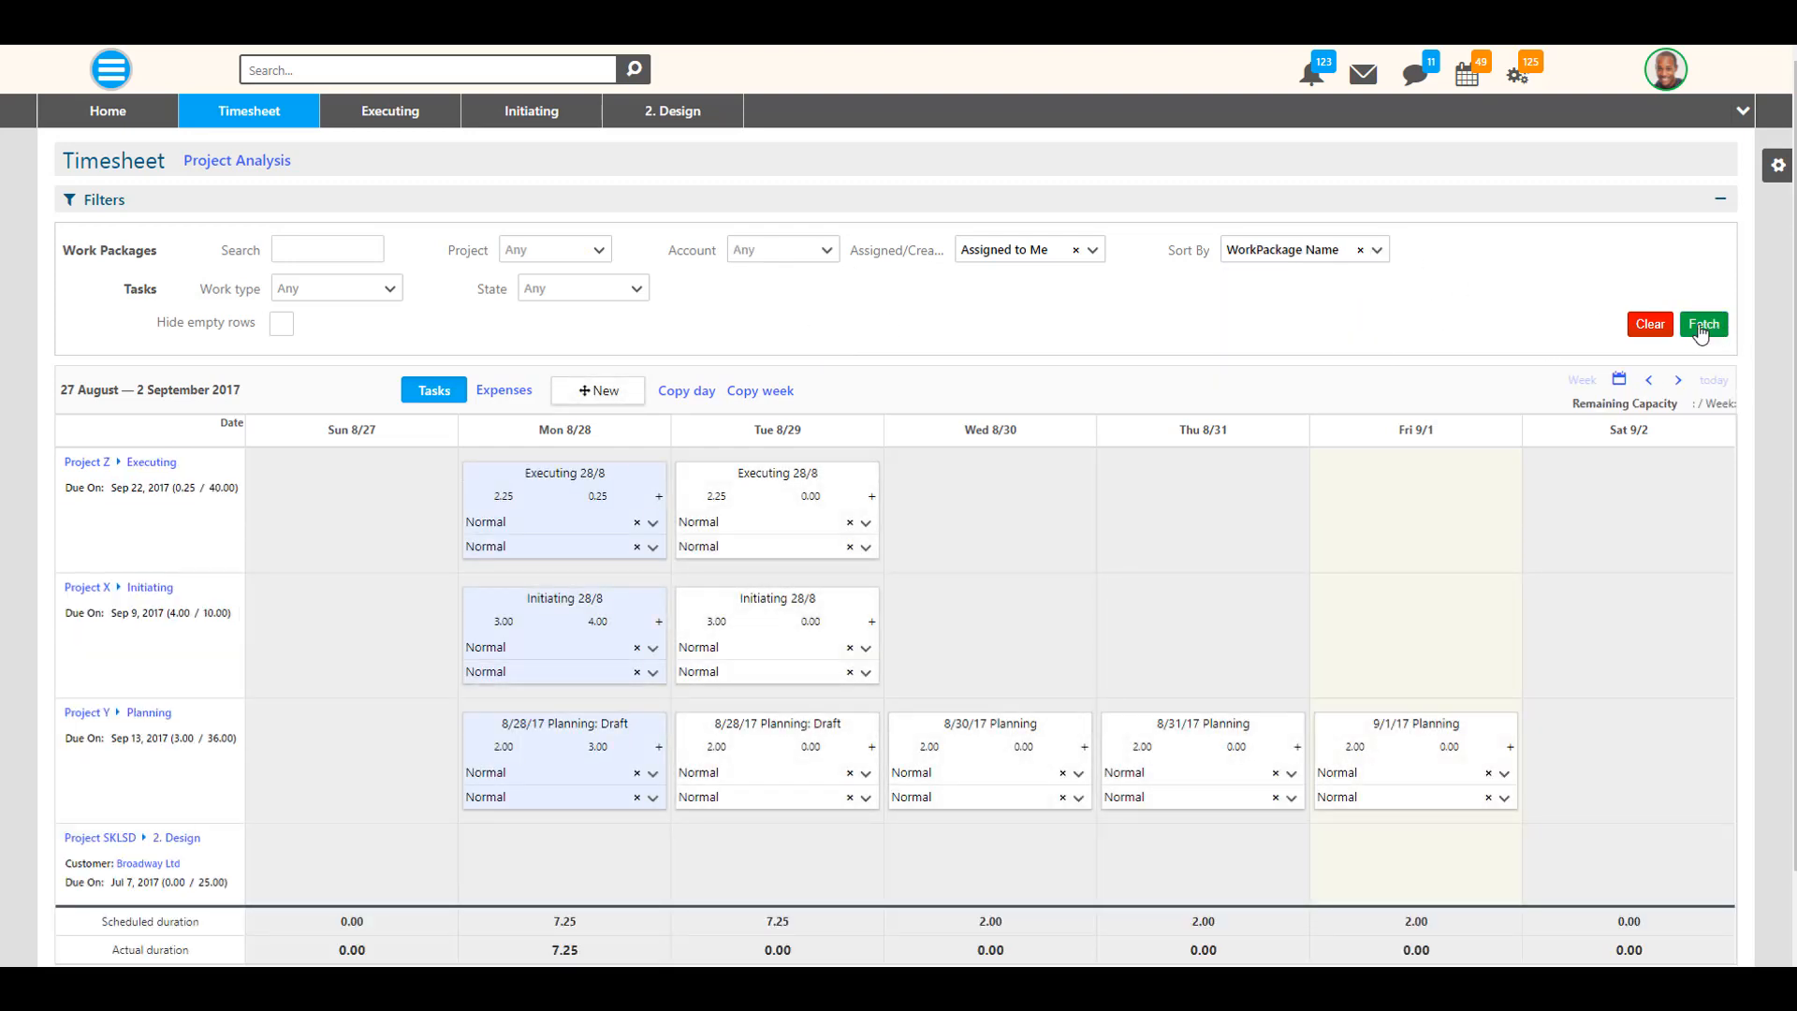
click(1703, 323)
- Sort the timesheet by most active work packages, and finally by Due date
click(1377, 251)
click(1347, 338)
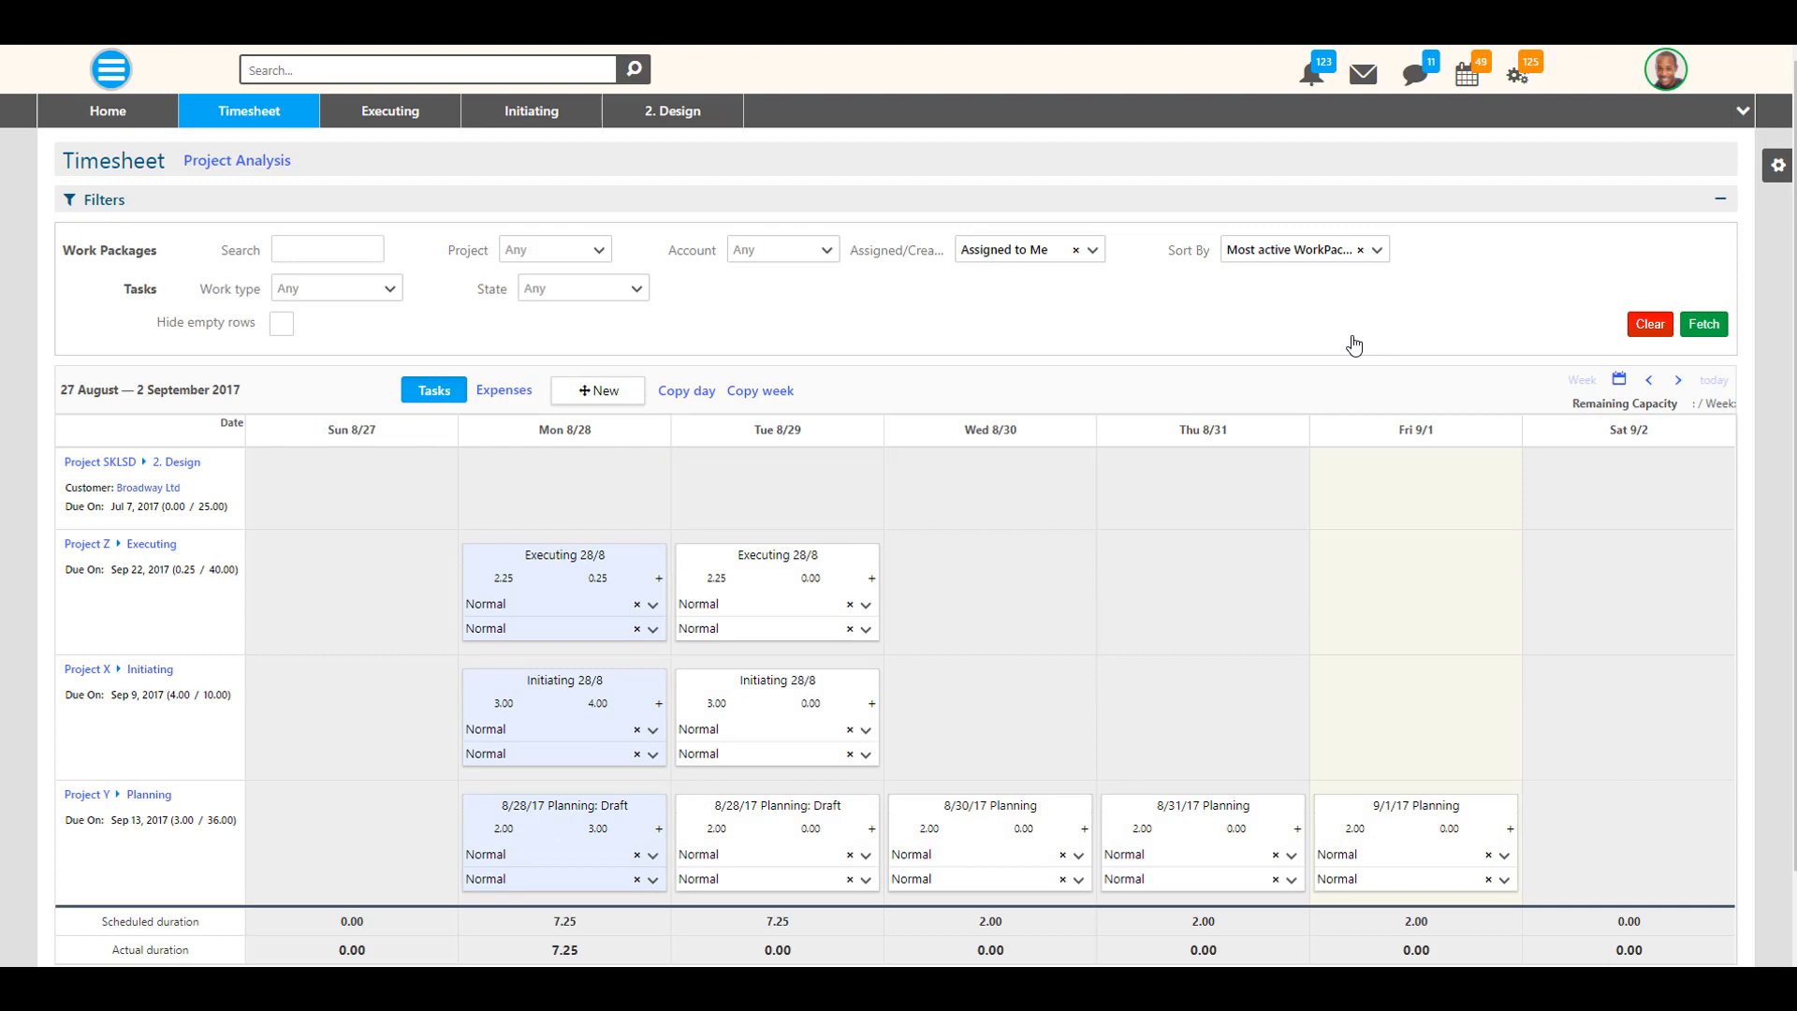
click(1703, 325)
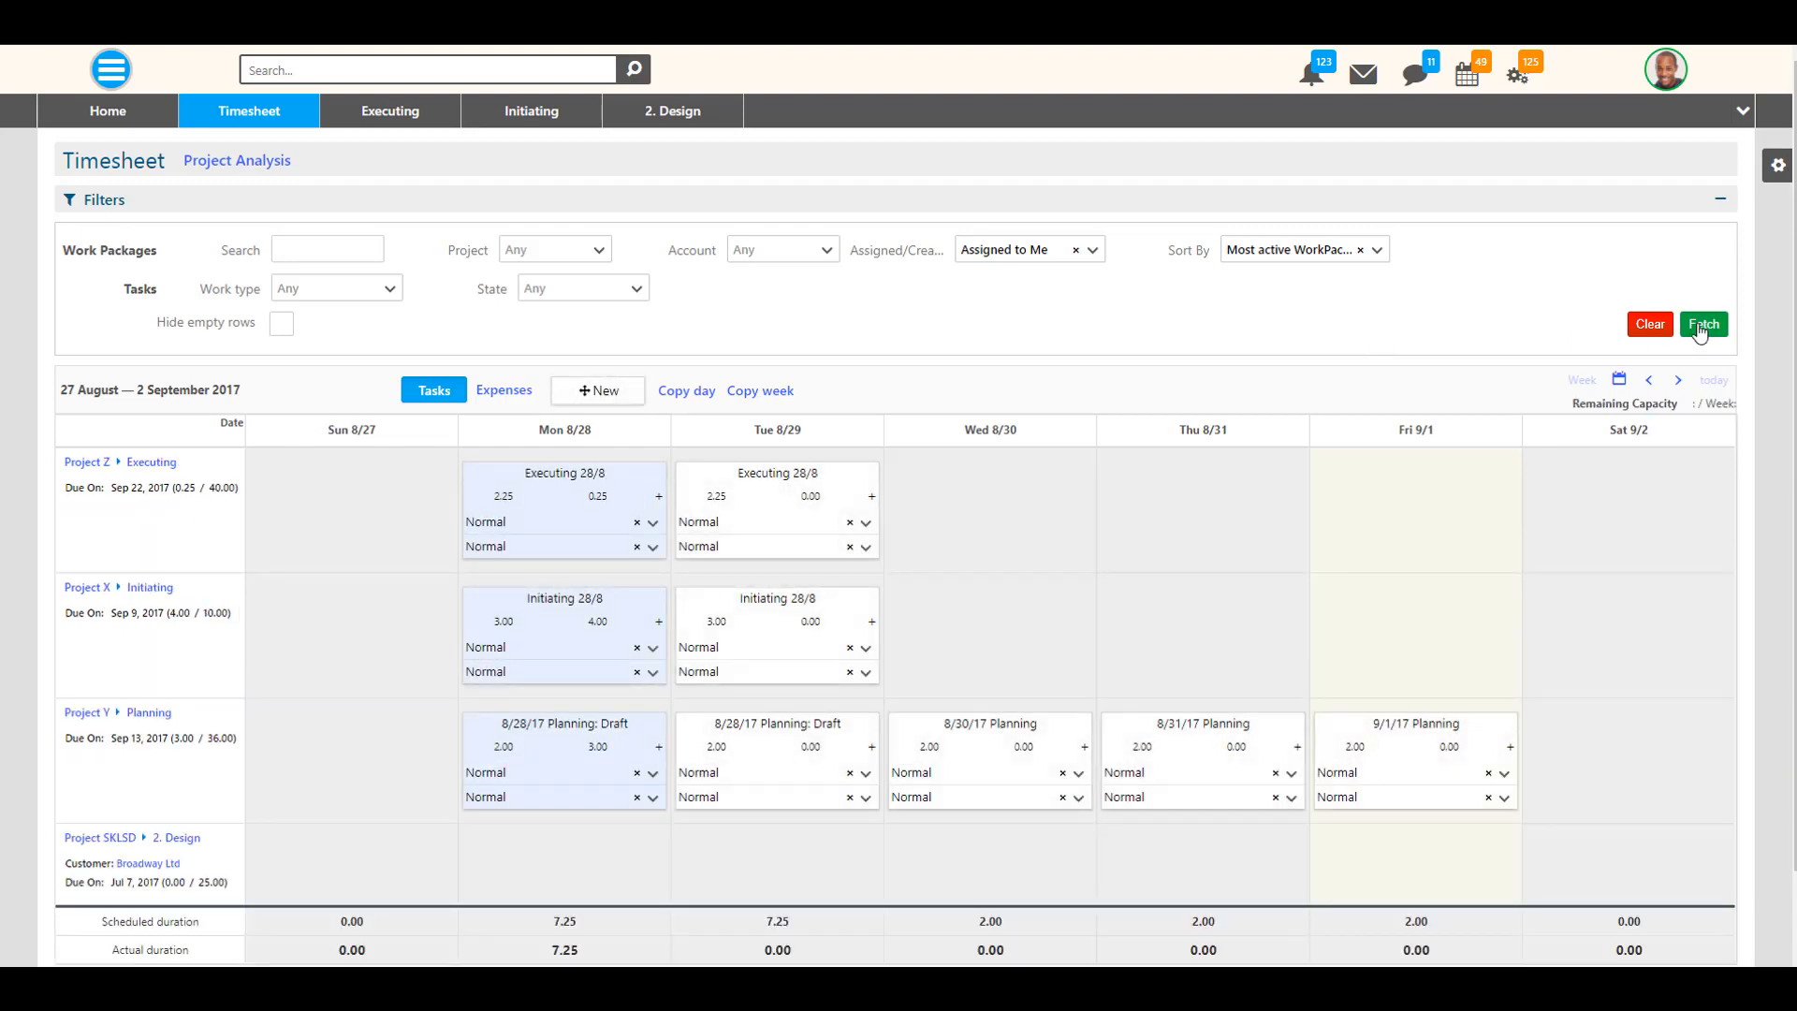
click(1374, 250)
click(1253, 364)
click(1703, 323)
- View the work type and state filter options for tasks, and hide the timesheet's empty rows
click(390, 290)
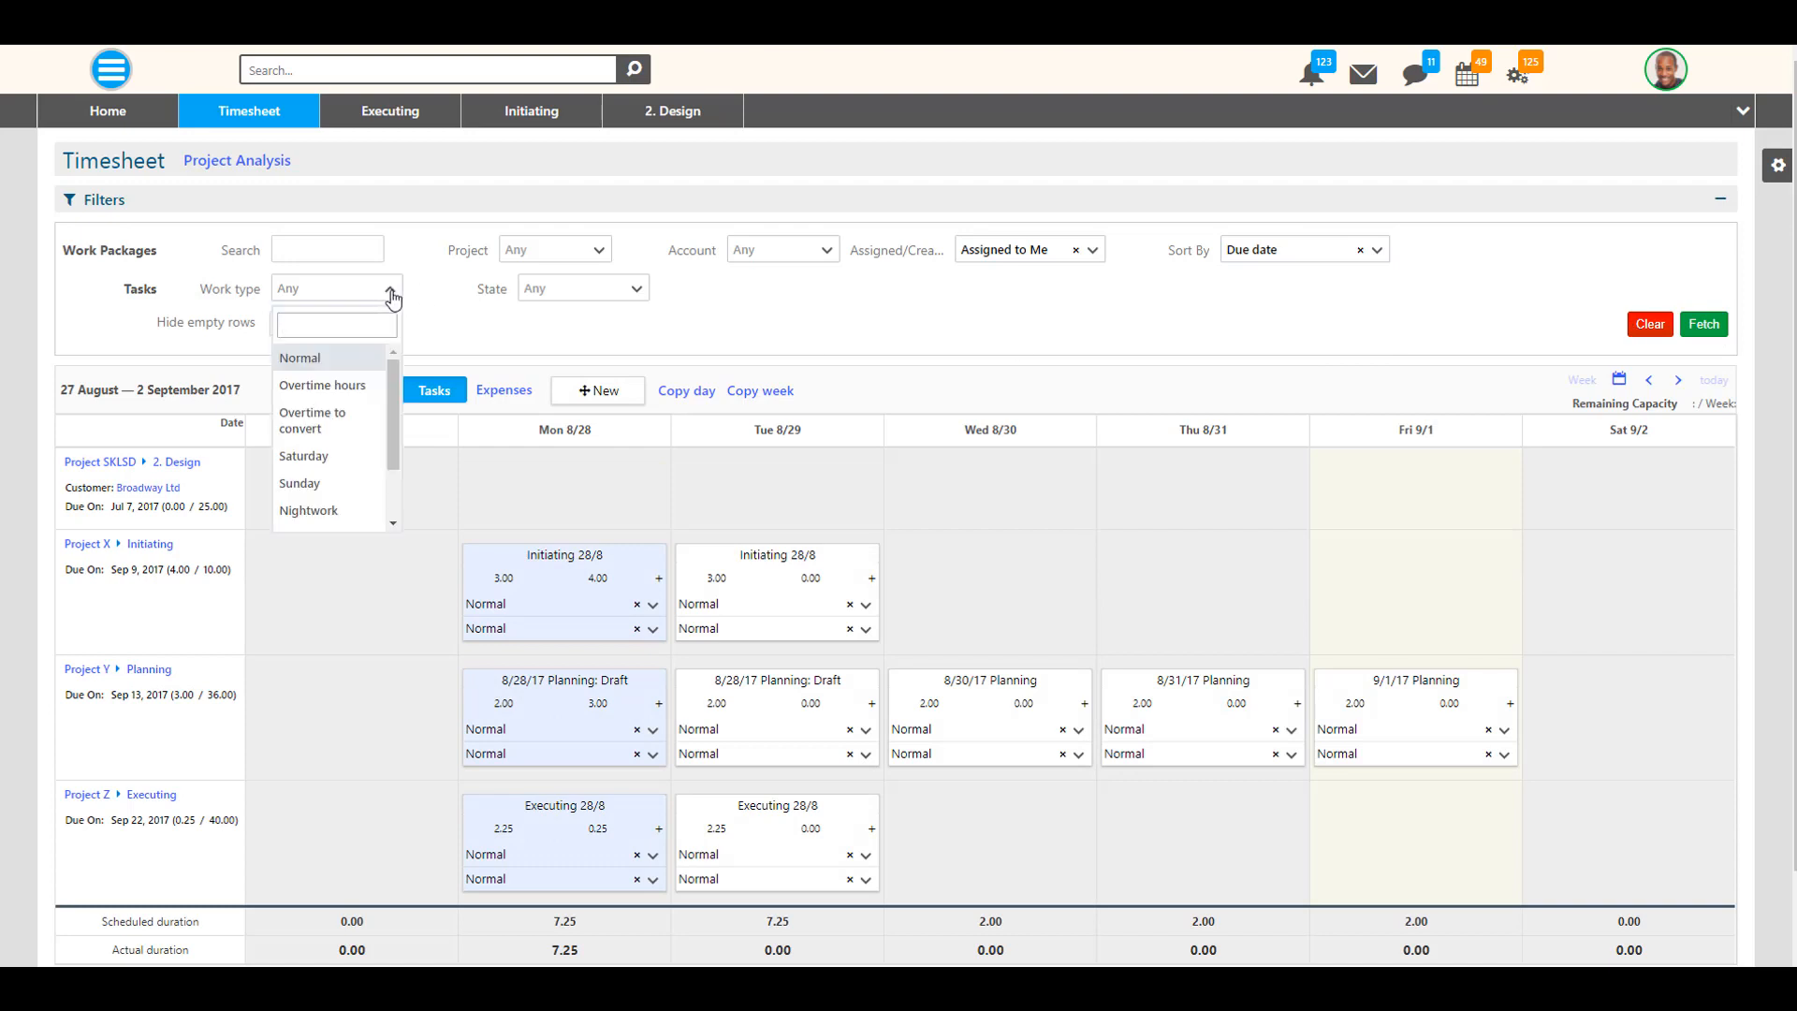
click(637, 290)
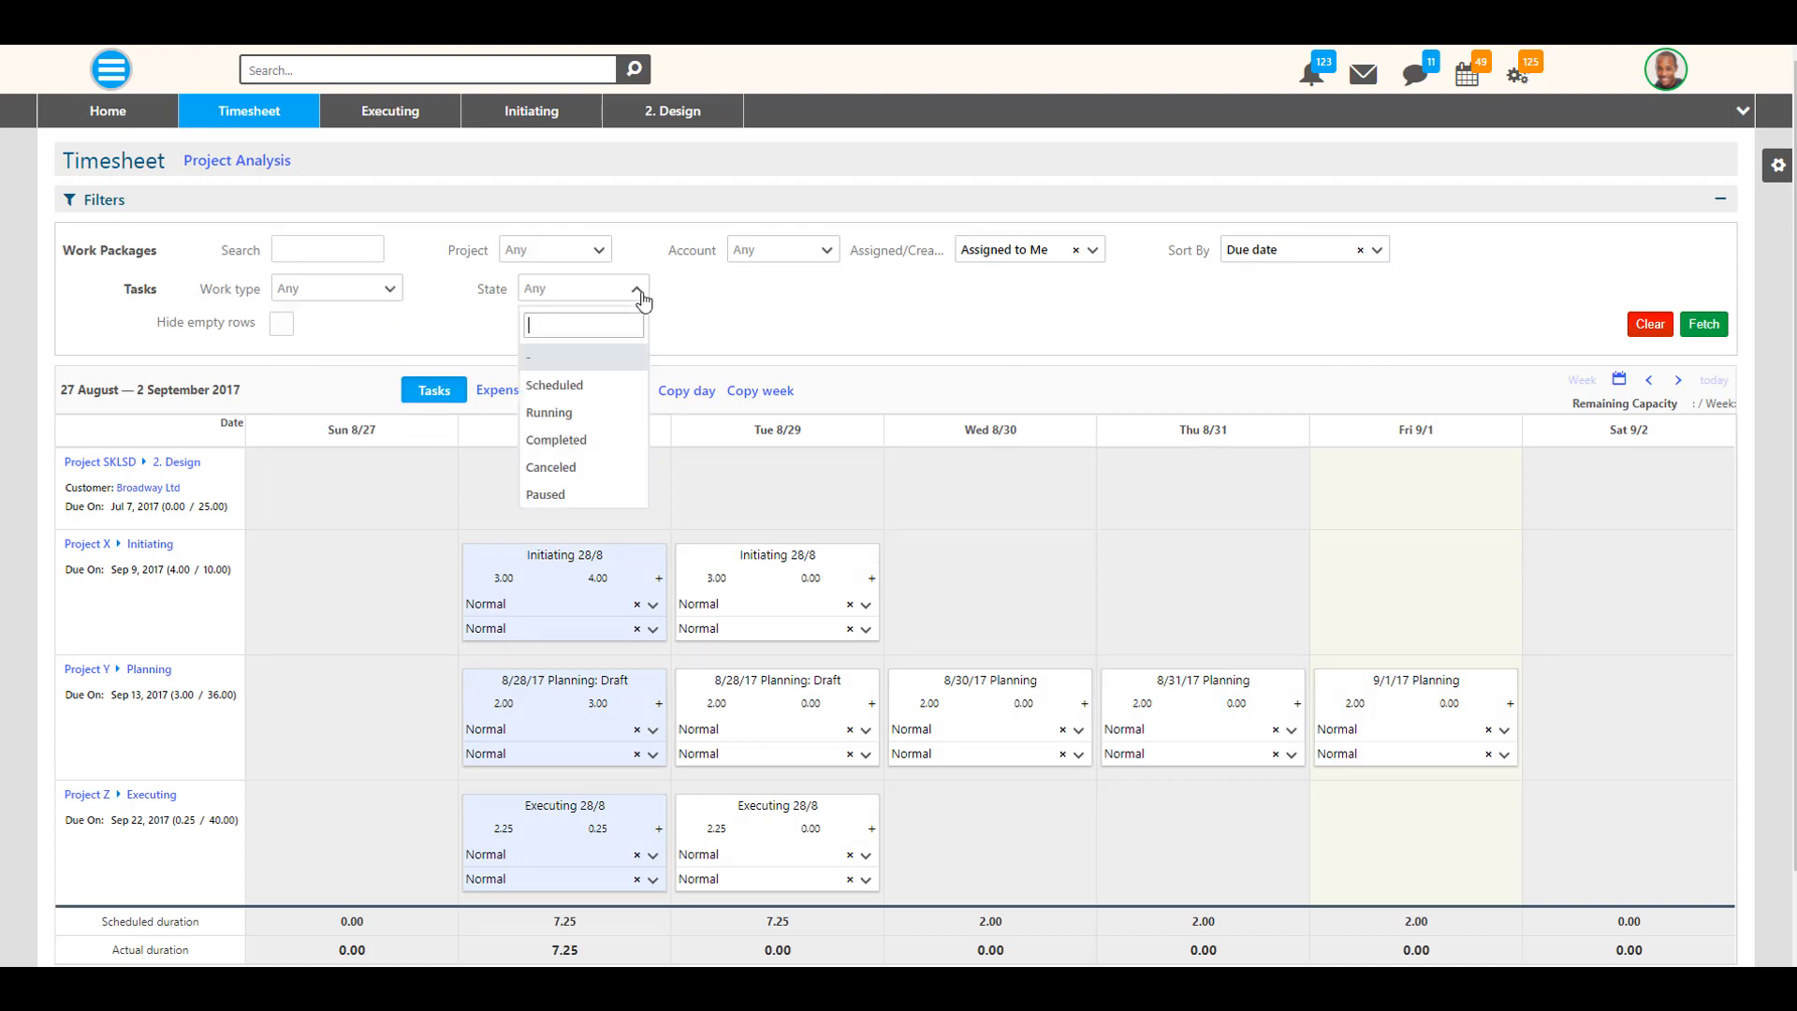
click(280, 323)
click(1703, 324)
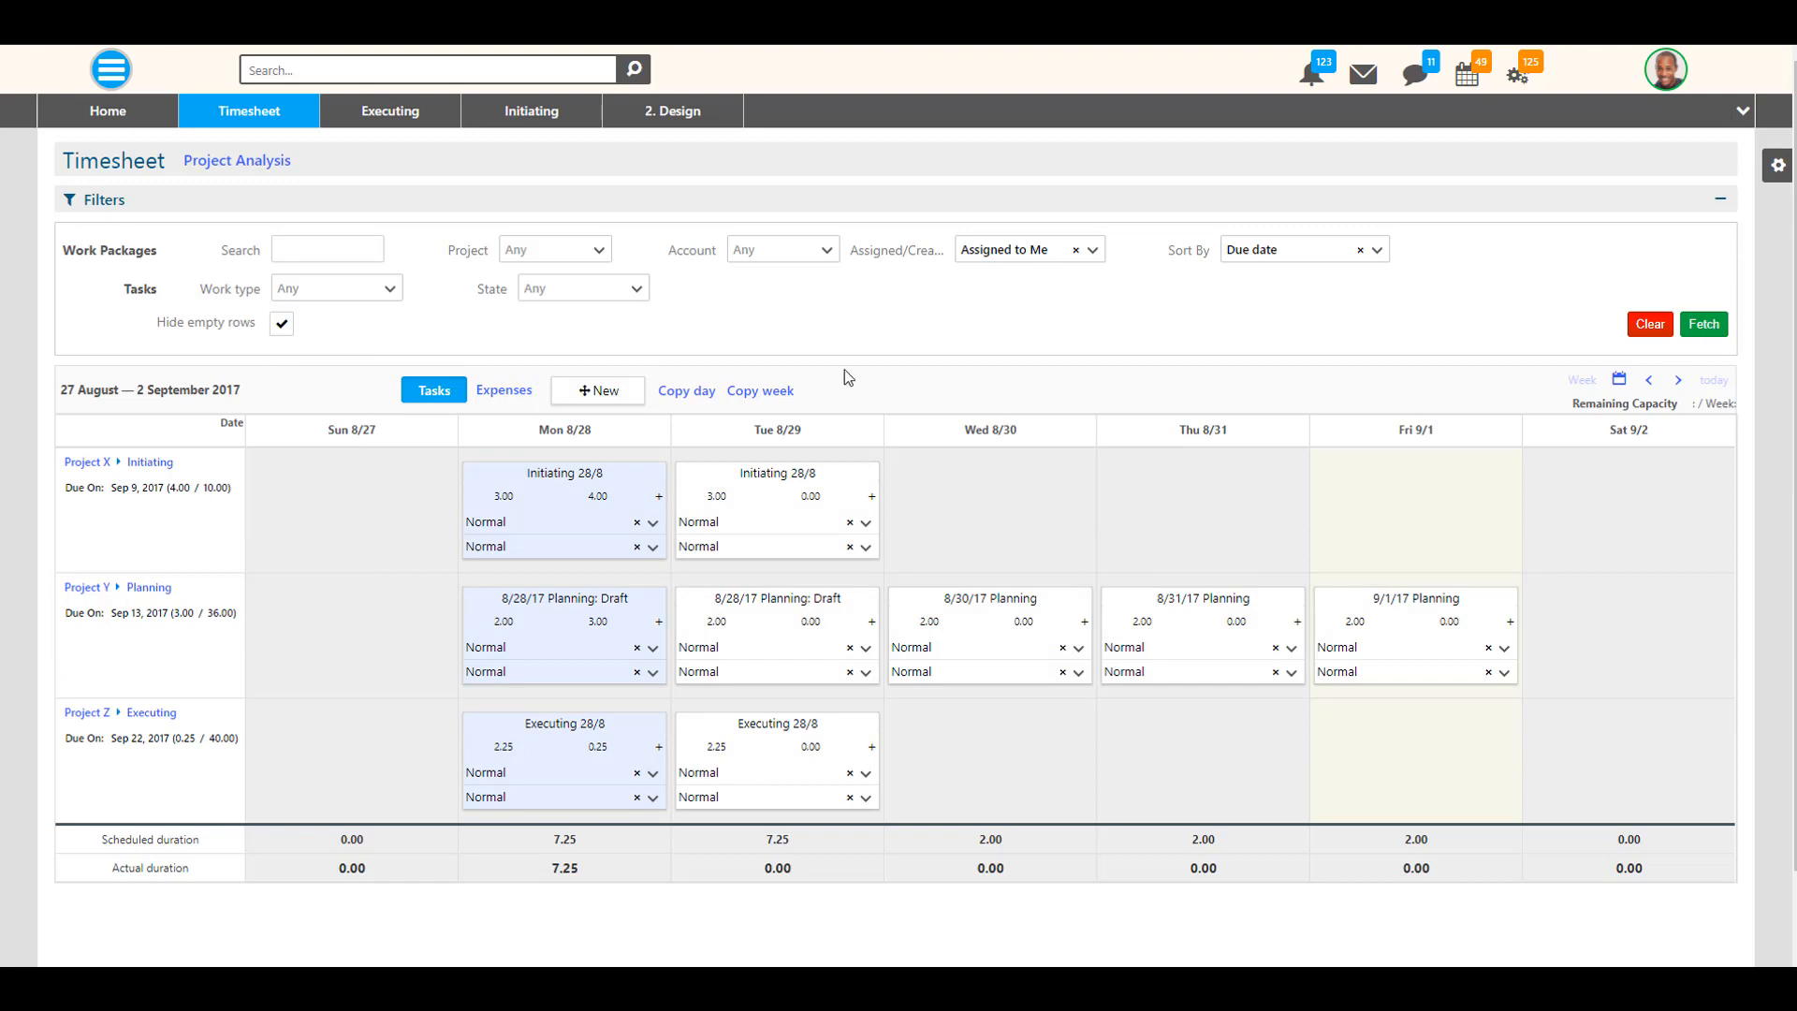
- Show the timesheet's expenses and add a Mon 8/28 expense to Project Y Planning with type Dinner and other food Internal
click(510, 392)
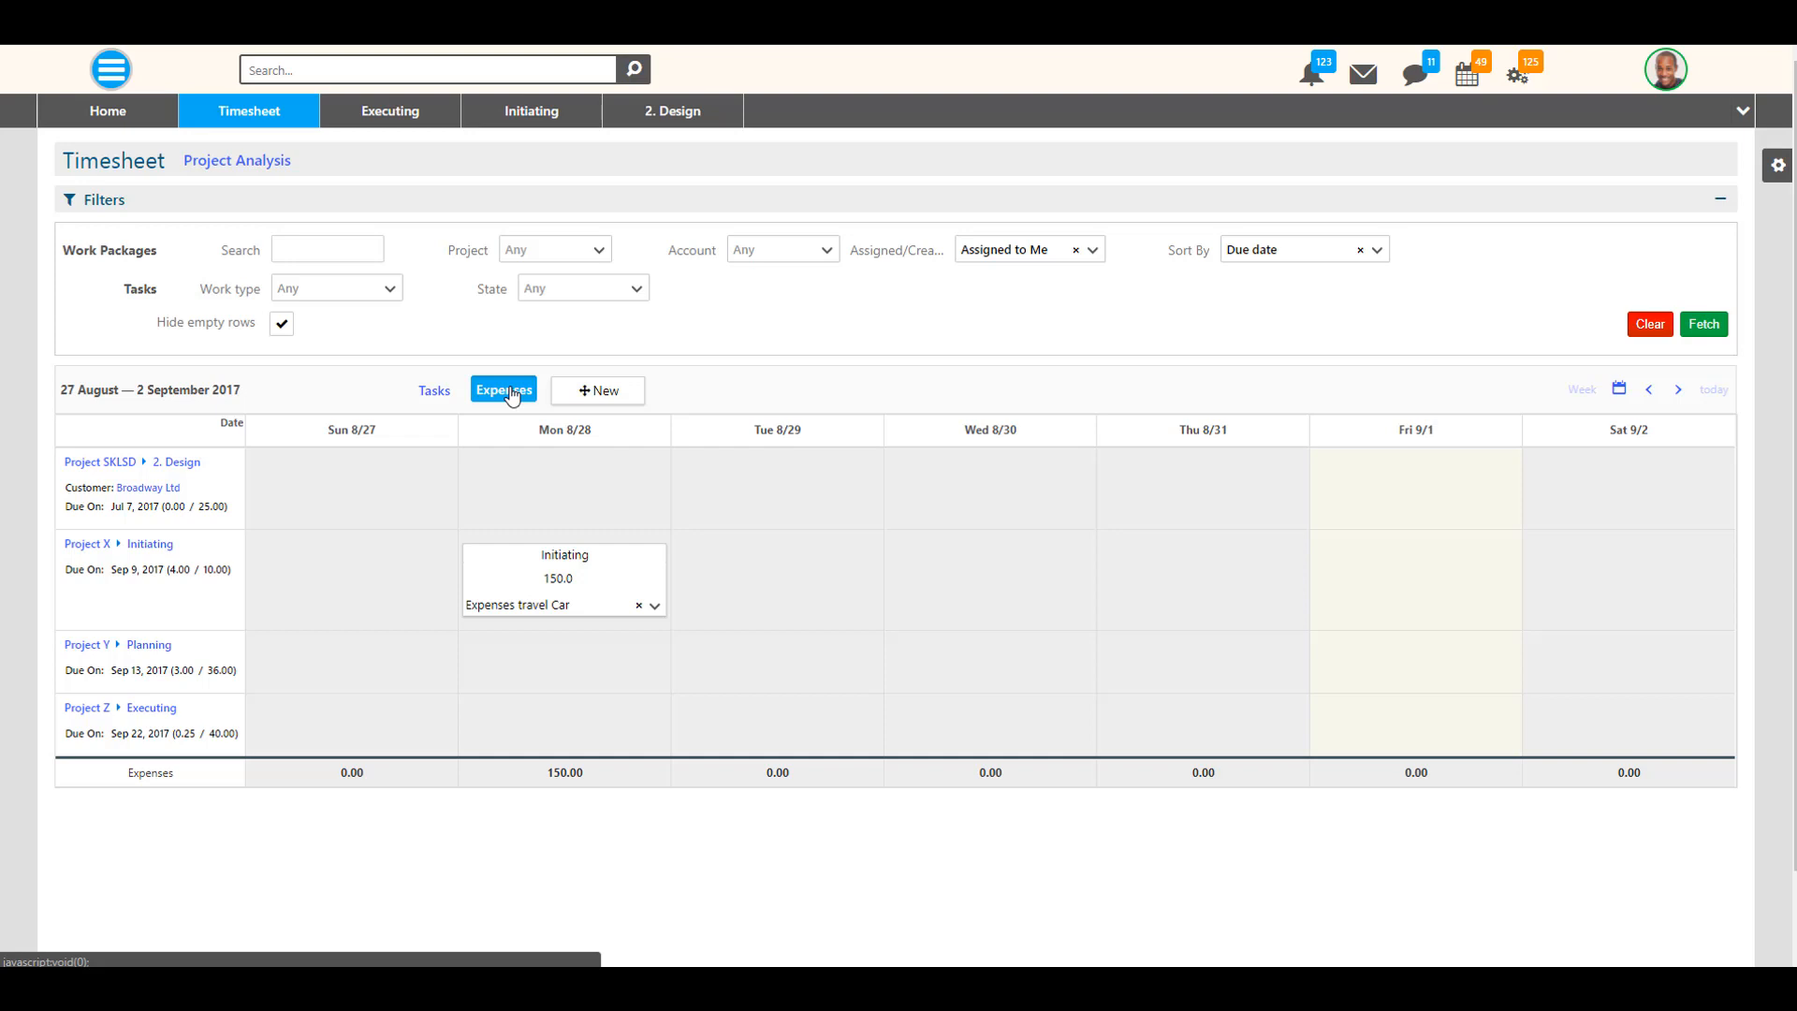
click(482, 469)
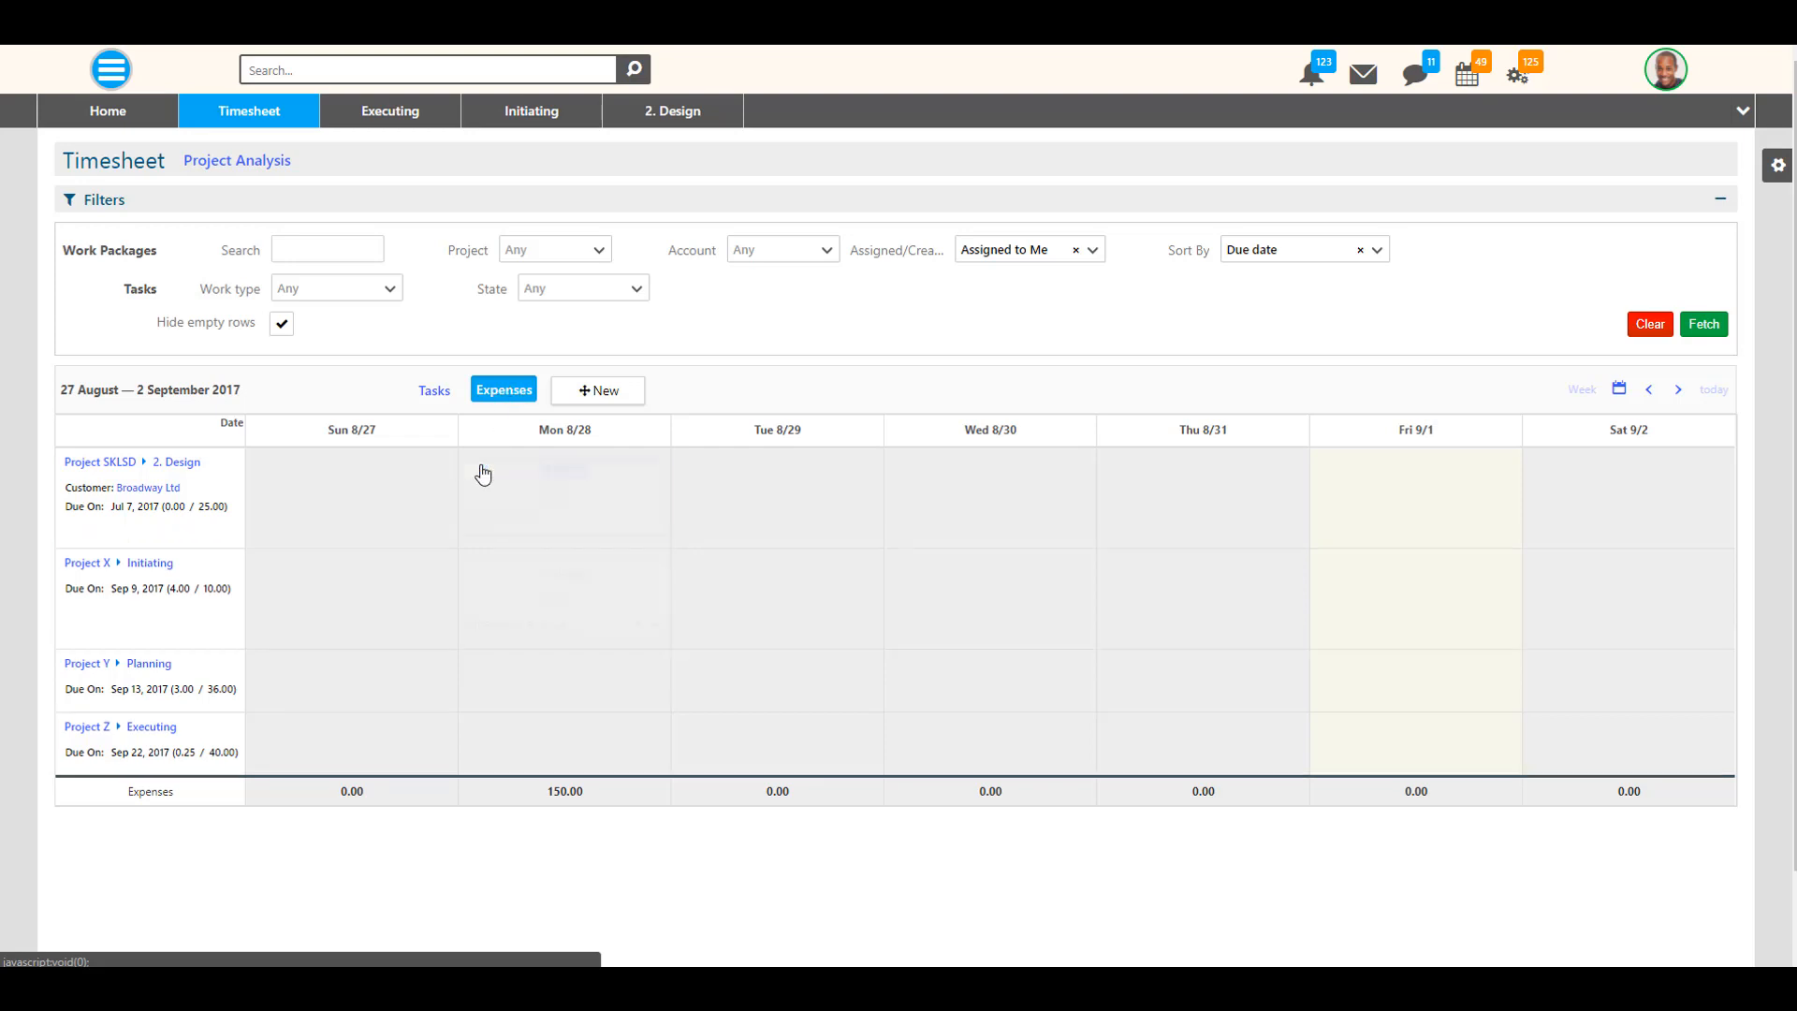
drag(593, 390, 525, 674)
text(dinner)
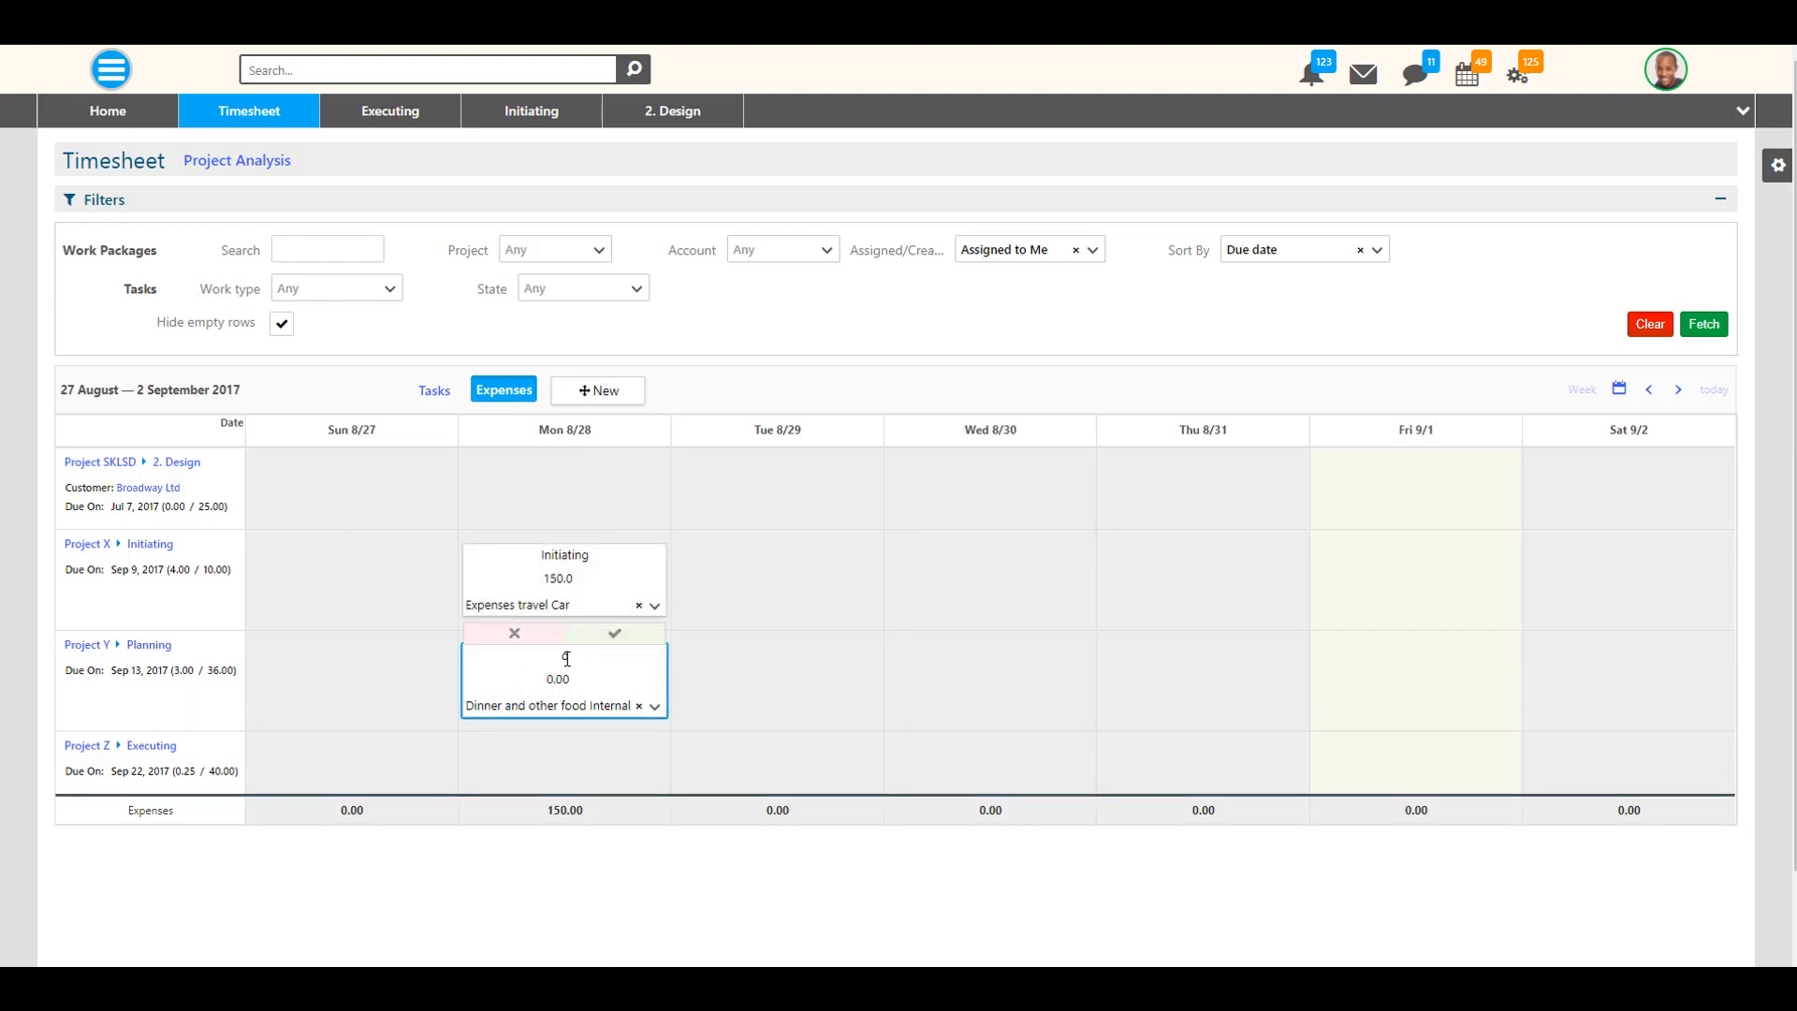
- Name the new Planning expense Dinner, set its amount to 48, and save it
double_click(566, 659)
text(Dinner)
click(554, 681)
text(50)
click(659, 684)
click(659, 684)
click(701, 697)
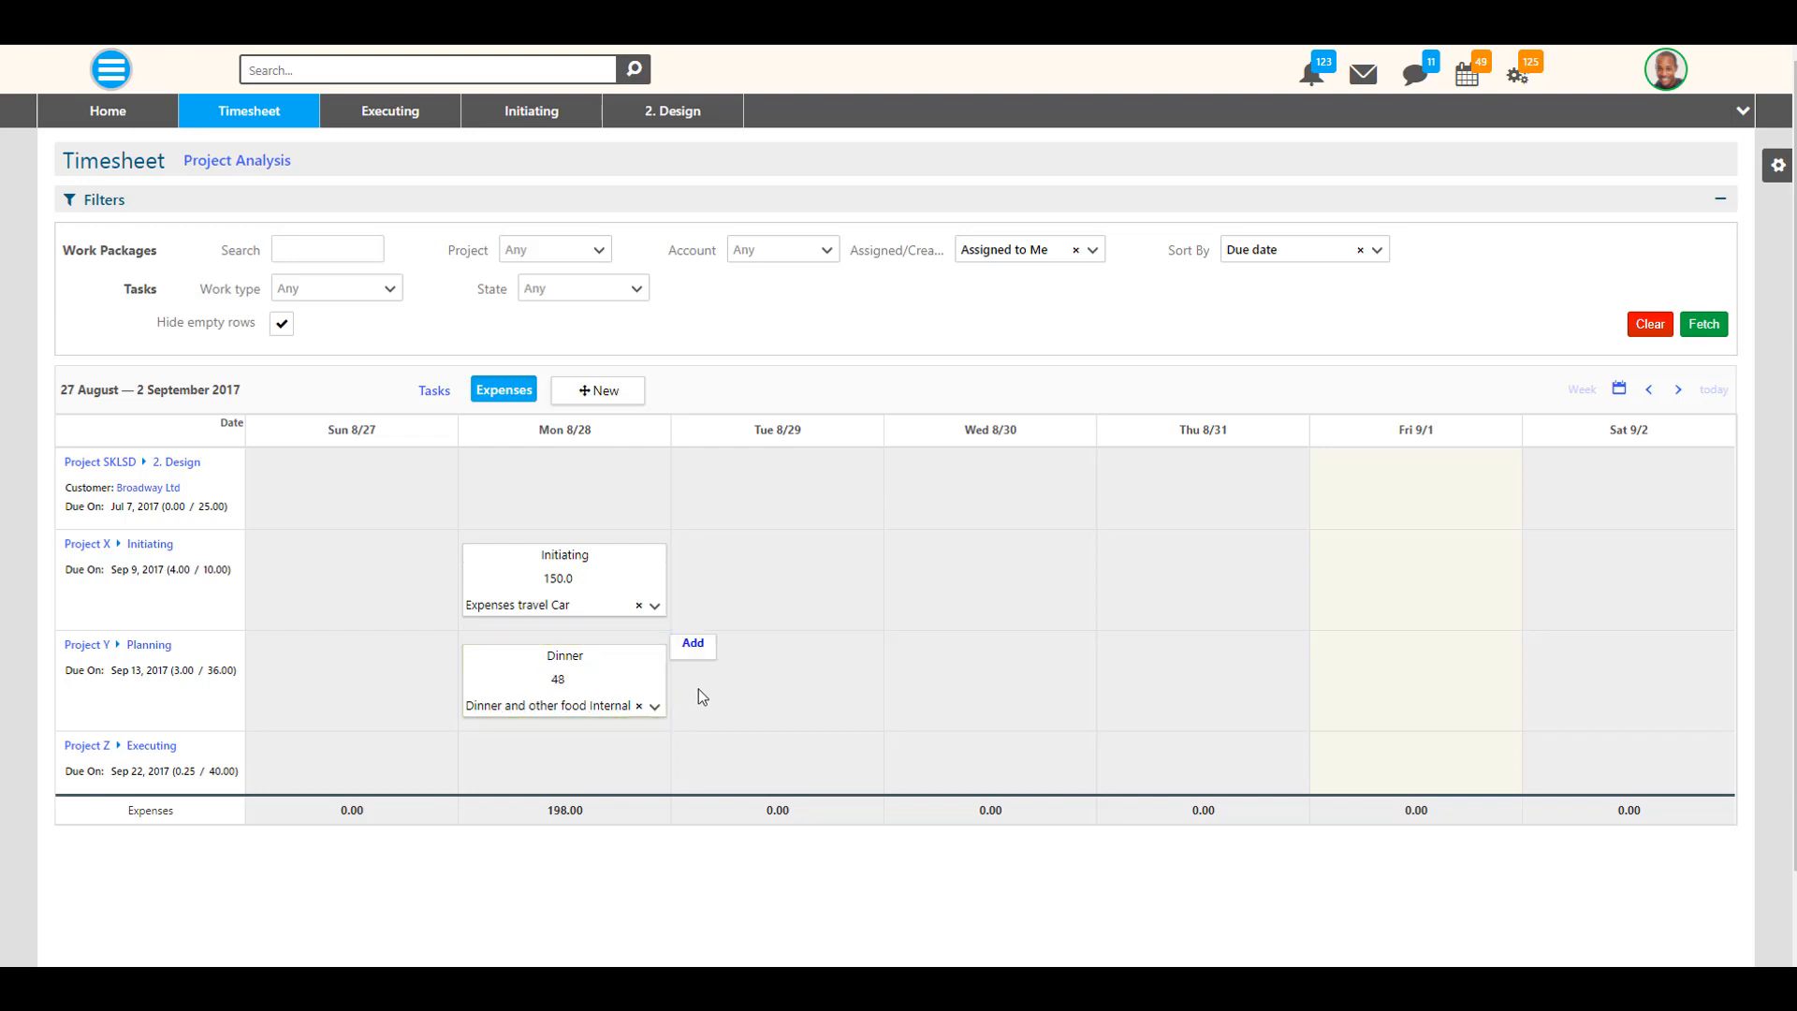
- View the file selection for attaching a document to the Dinner expense, and close it without choosing a file
click(532, 667)
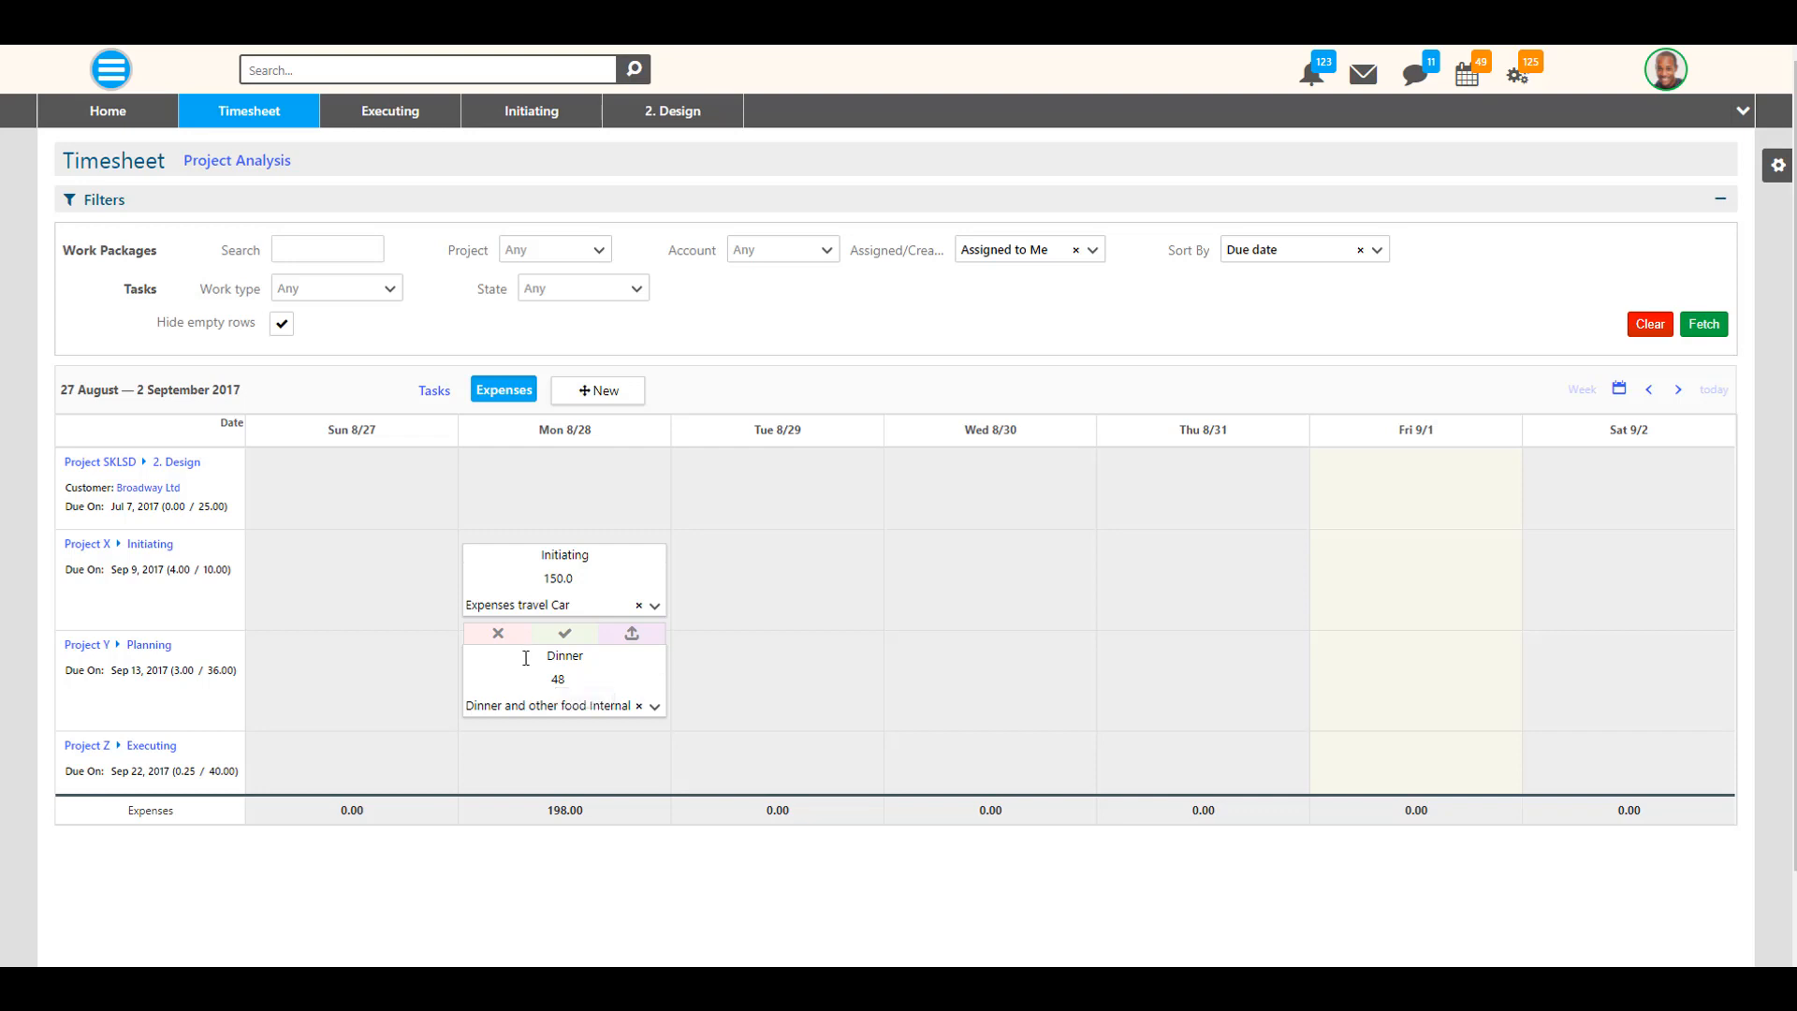
click(631, 632)
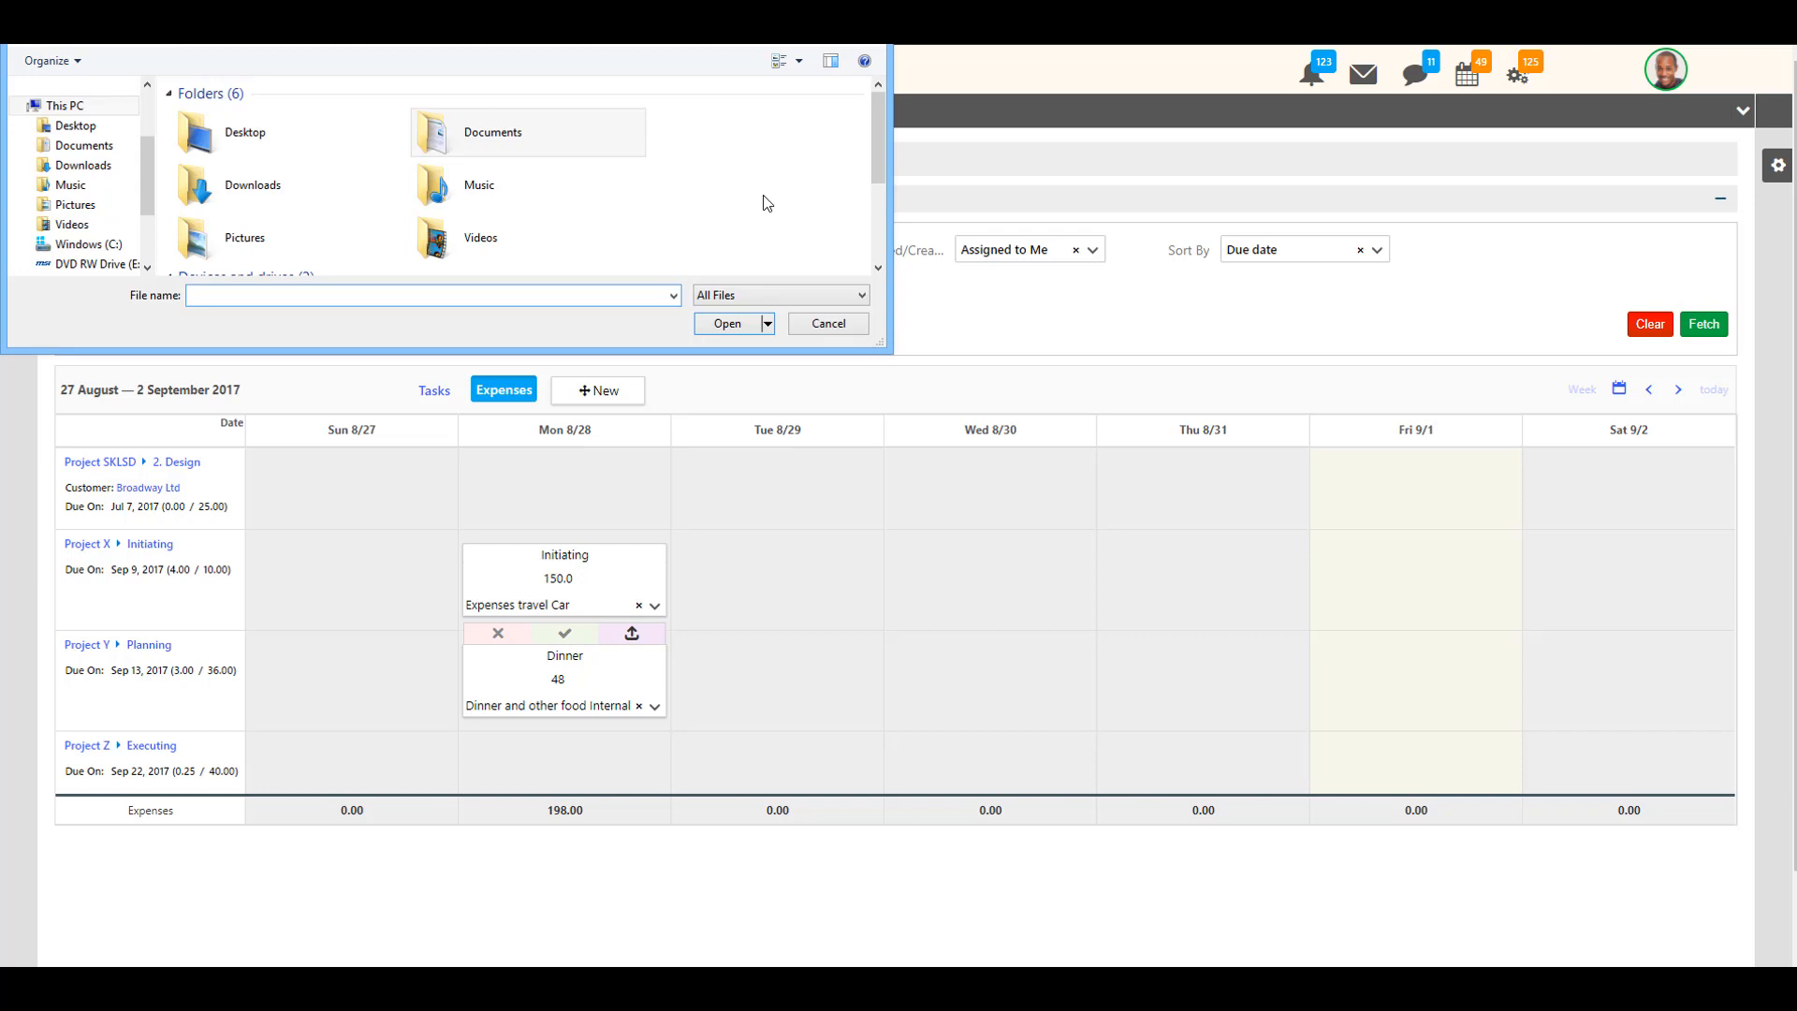
click(846, 331)
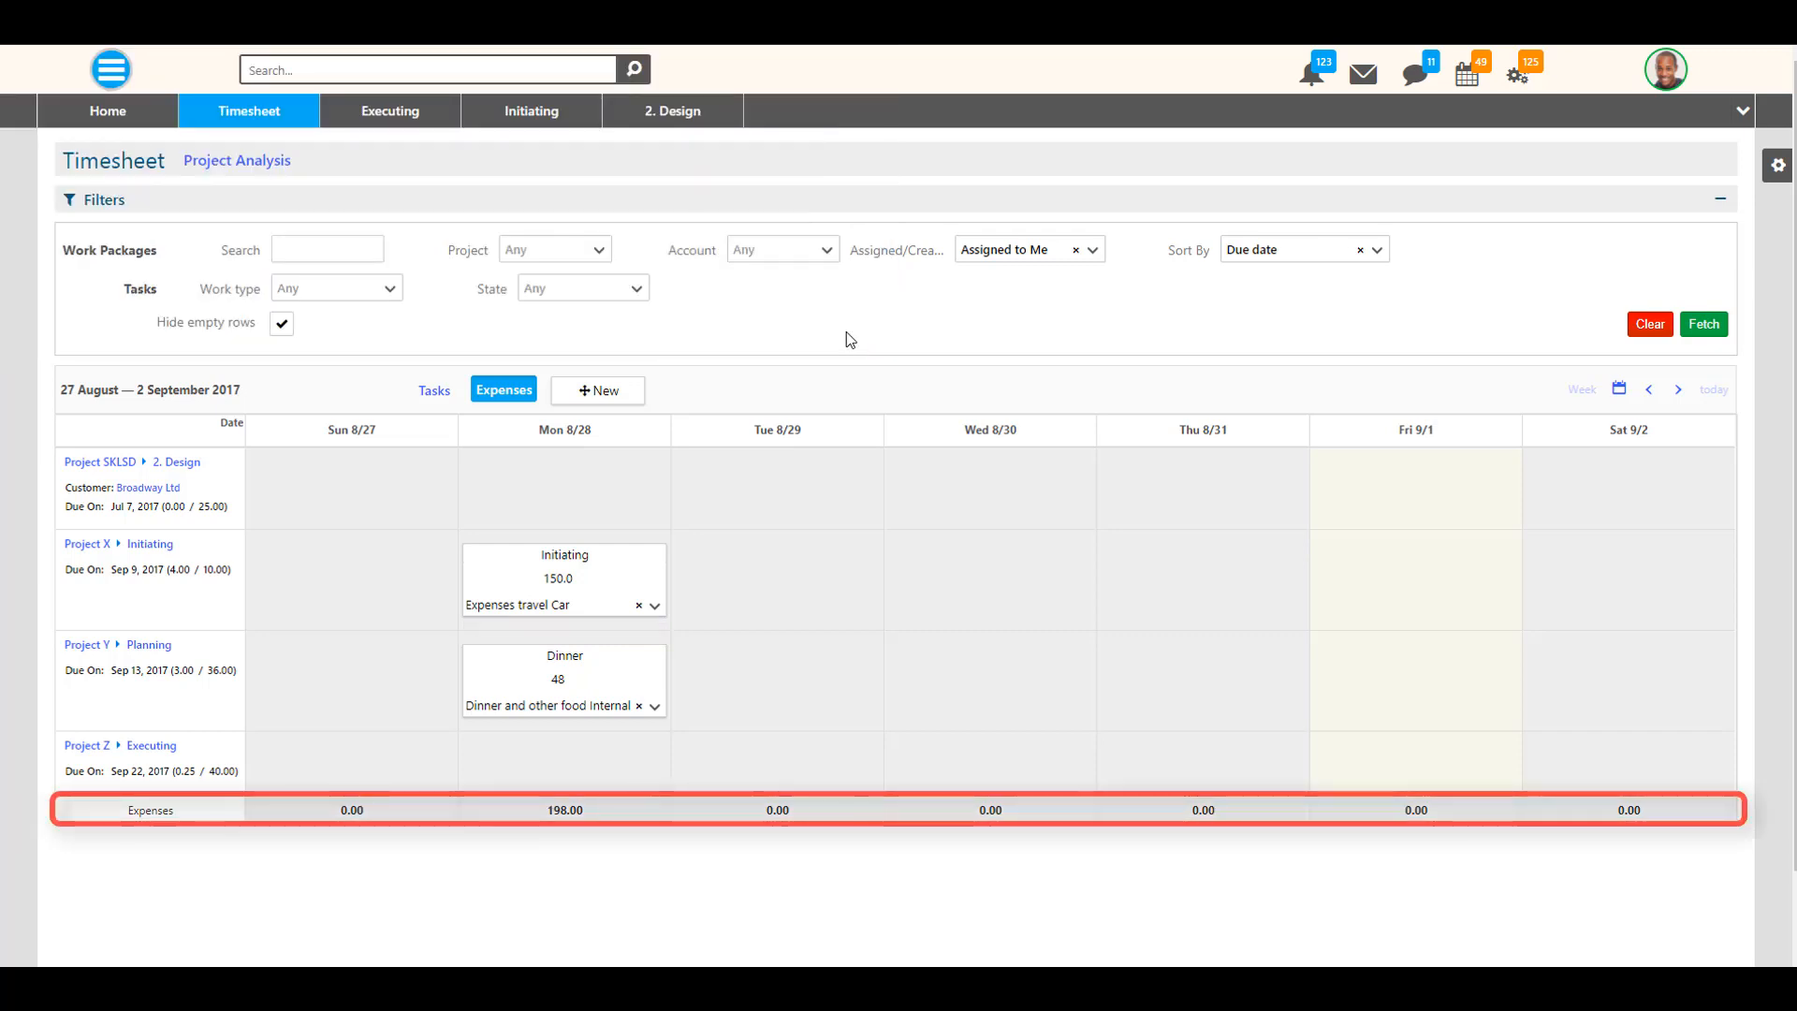